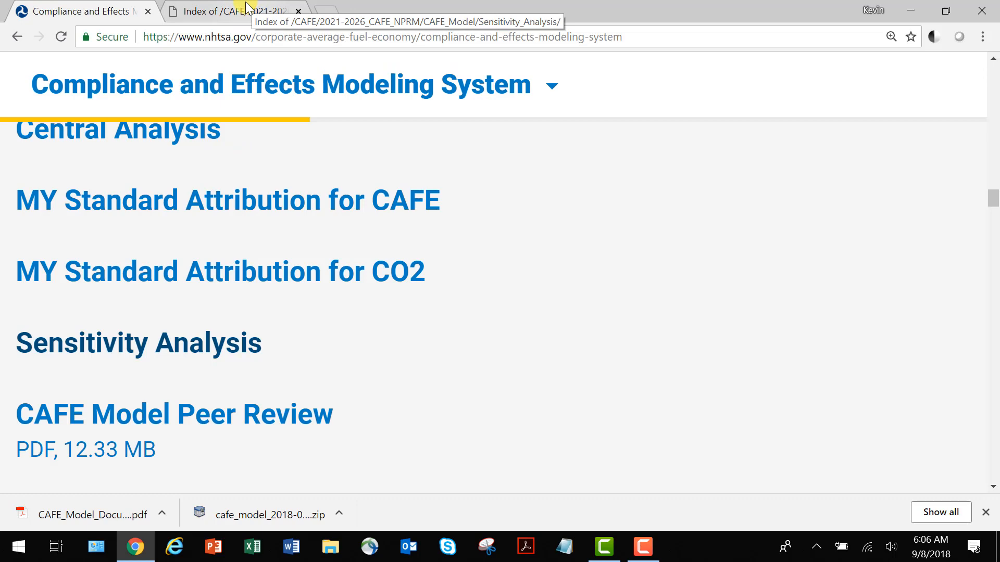
Step: Look through the archive files in the Outputs_CAFE folder of the Sensitivity_Analysis index
{"action": "left_click", "coordinate": [247, 7]}
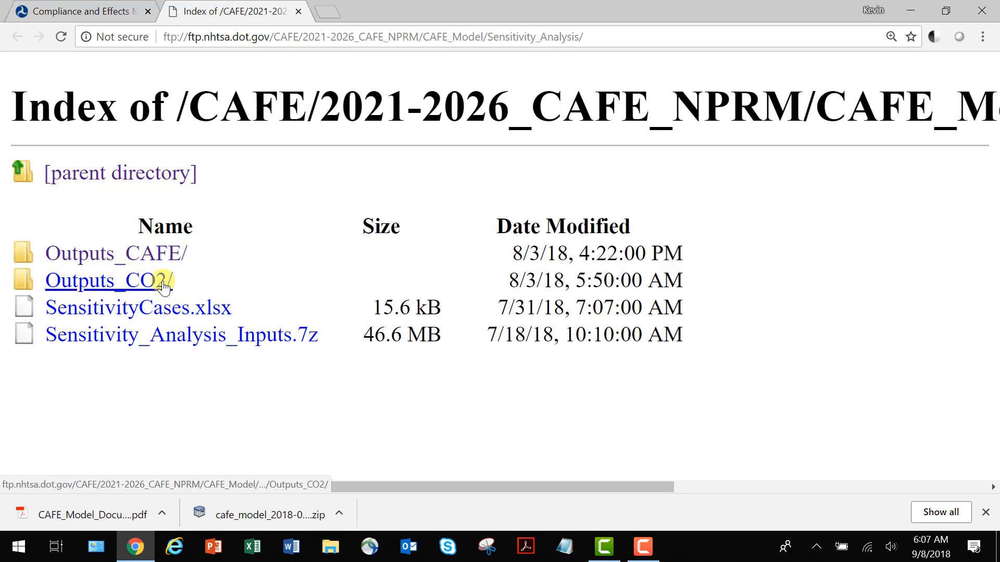
{"action": "left_click", "coordinate": [115, 256]}
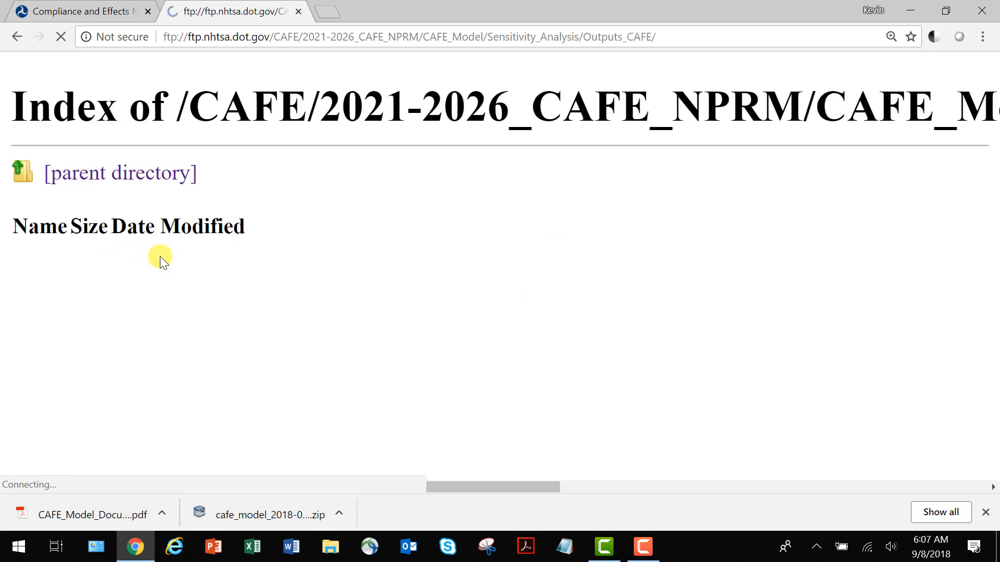
{"action": "scroll", "coordinate": [175, 263], "scroll_direction": "down", "scroll_amount": 4}
{"action": "scroll", "coordinate": [176, 270], "scroll_direction": "down", "scroll_amount": 5}
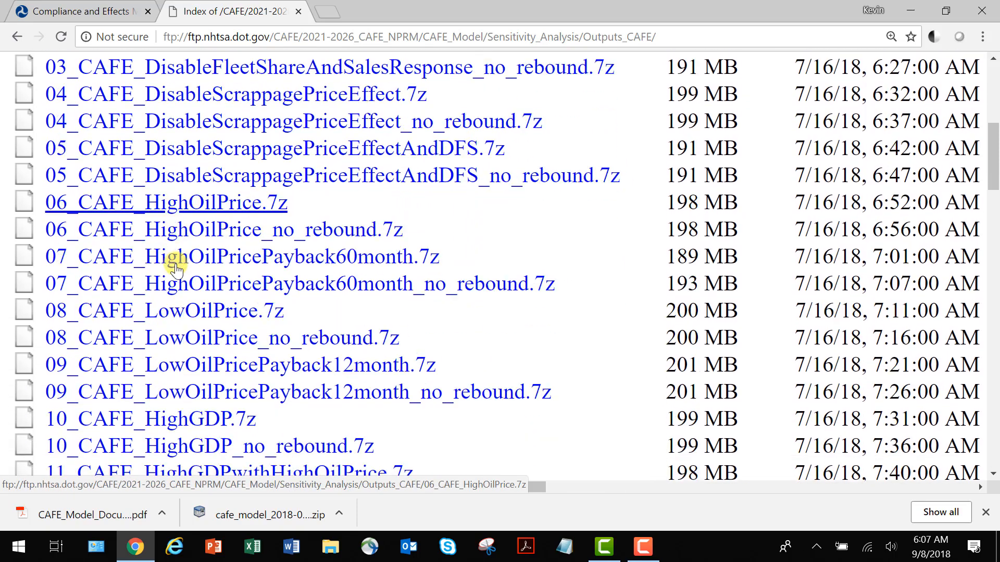
{"action": "scroll", "coordinate": [176, 270], "scroll_direction": "up", "scroll_amount": 6}
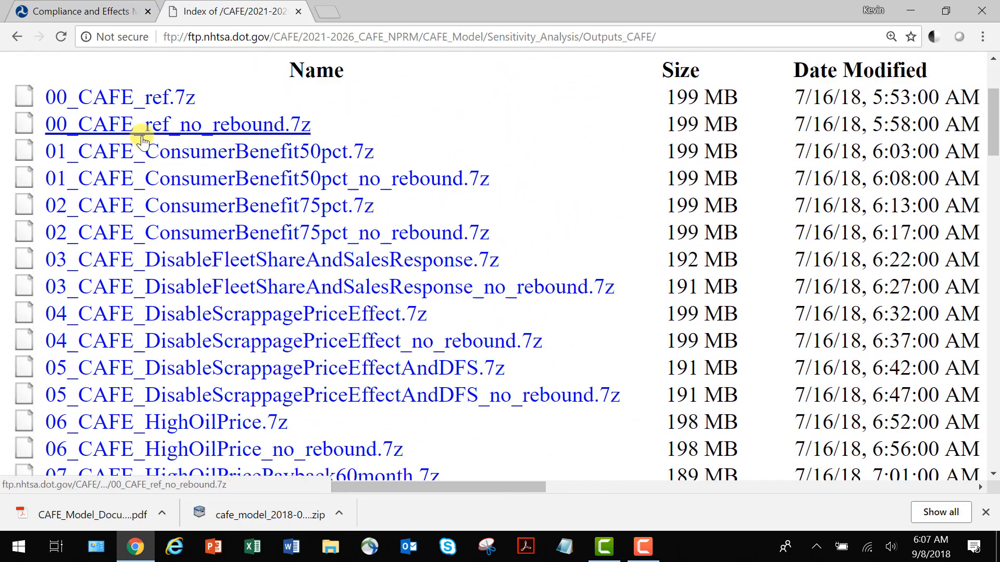
Step: Return to the Compliance and Effects Modeling System page, check its remaining download links, and close the browser
{"action": "left_click", "coordinate": [123, 16]}
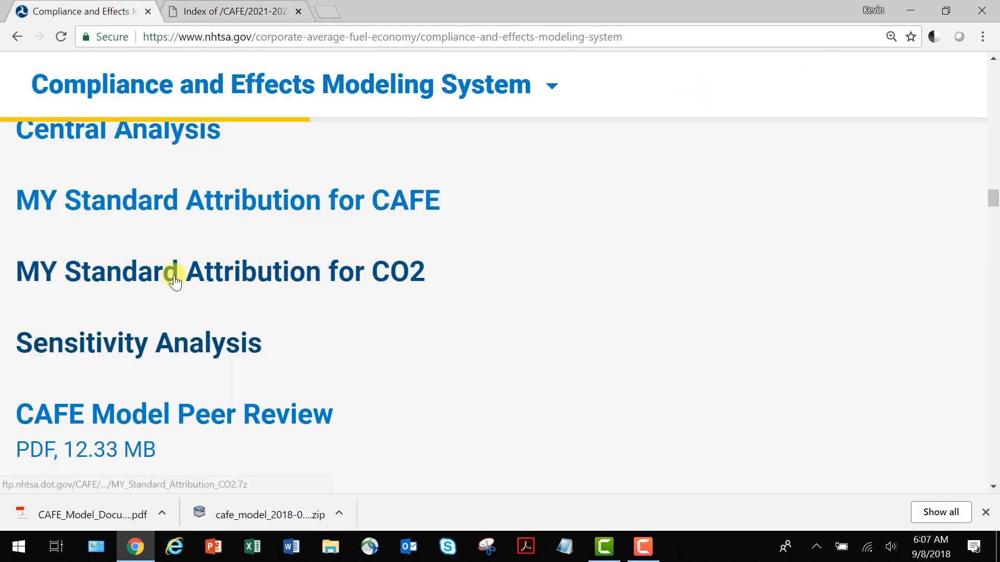
{"action": "scroll", "coordinate": [175, 282], "scroll_direction": "down", "scroll_amount": 1}
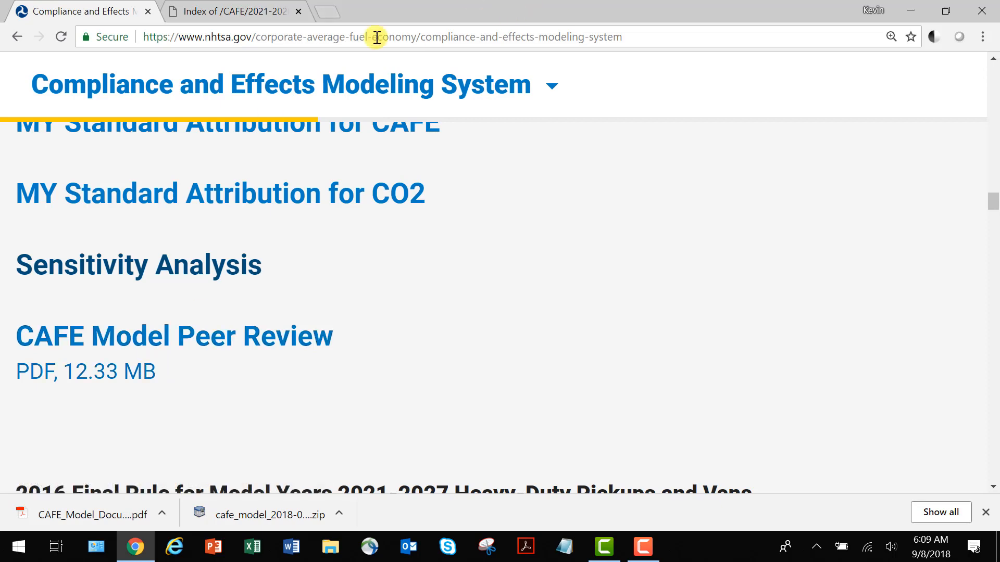
{"action": "left_click", "coordinate": [992, 5]}
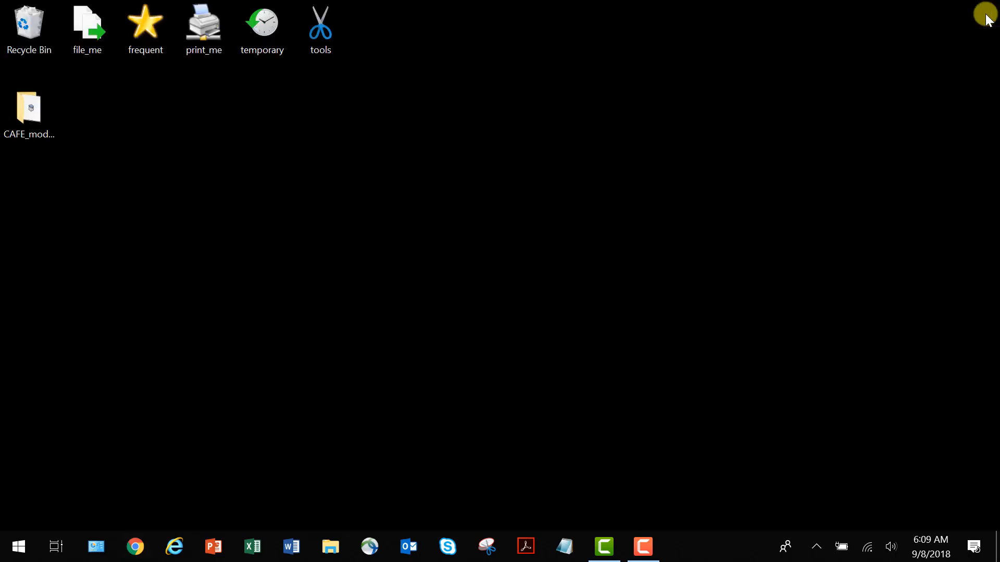
Step: Extract cafe_model_2018-06-05.zip with 7-Zip directly into the CAFE_model_demo folder on the desktop
{"action": "left_click", "coordinate": [14, 131]}
{"action": "double_click", "coordinate": [14, 132]}
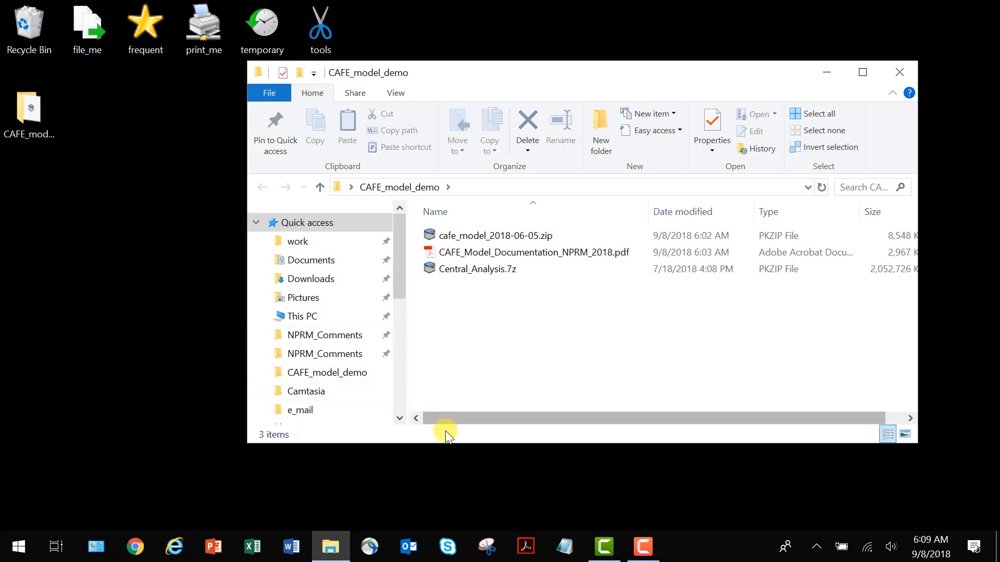
{"action": "right_click", "coordinate": [505, 243]}
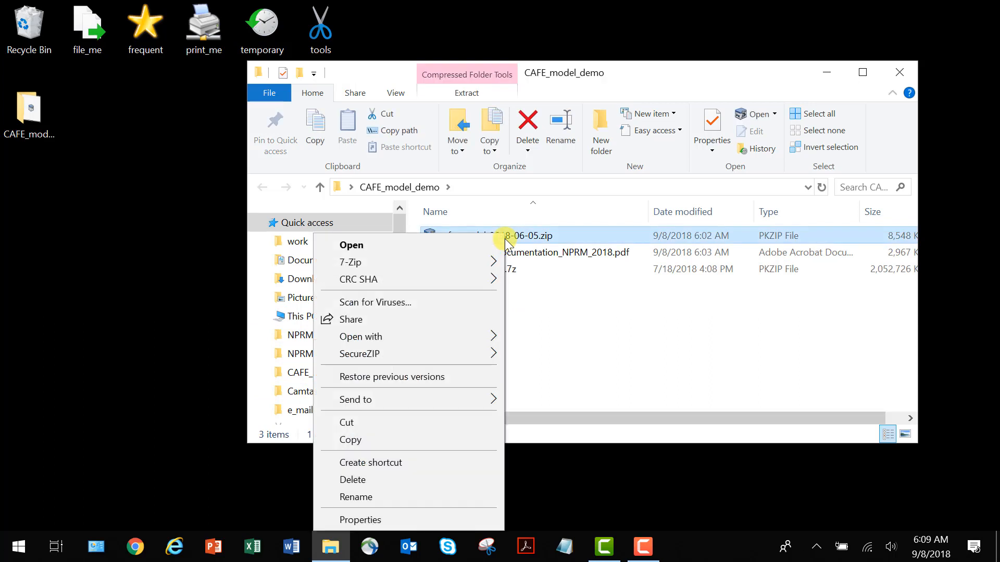
{"action": "mouse_move", "coordinate": [496, 265]}
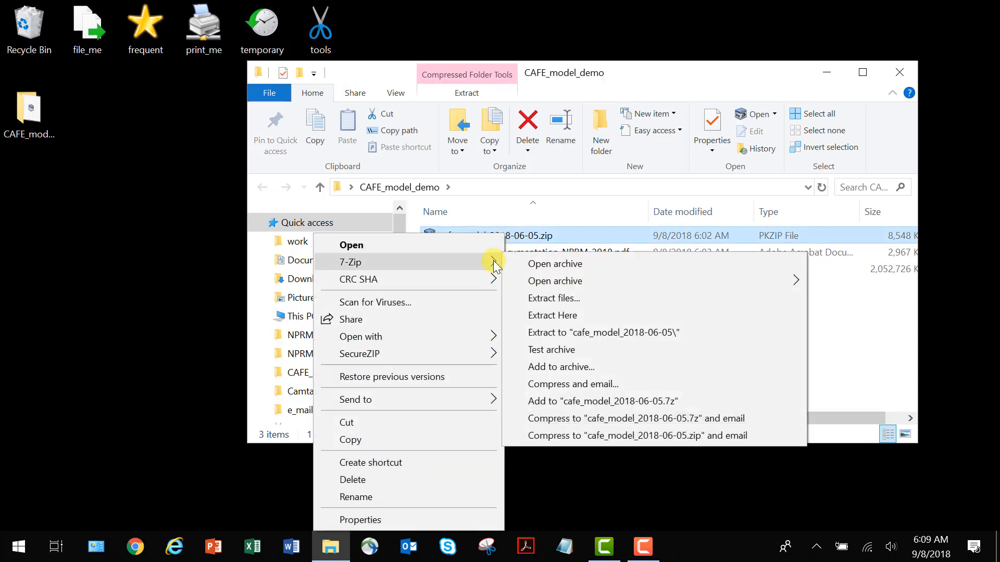
{"action": "left_click", "coordinate": [539, 315]}
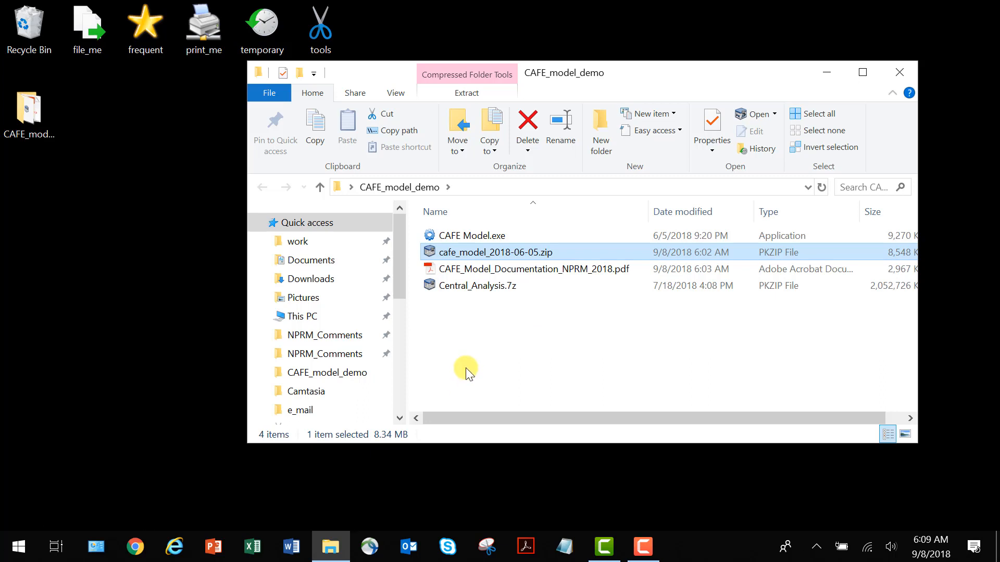
Step: Create a shortcut to CAFE Model.exe and move it onto the desktop
{"action": "right_click", "coordinate": [470, 233]}
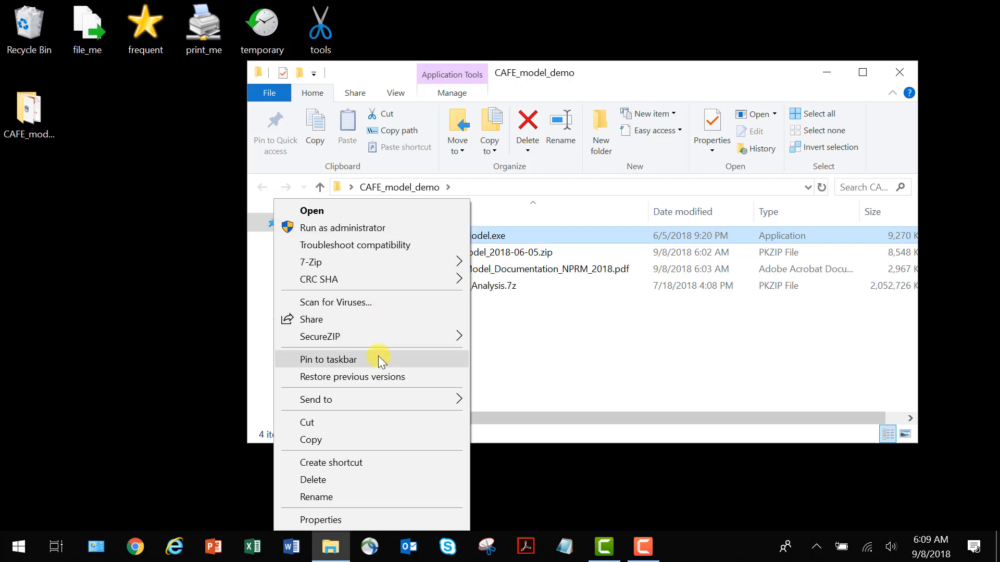
{"action": "left_click", "coordinate": [367, 461]}
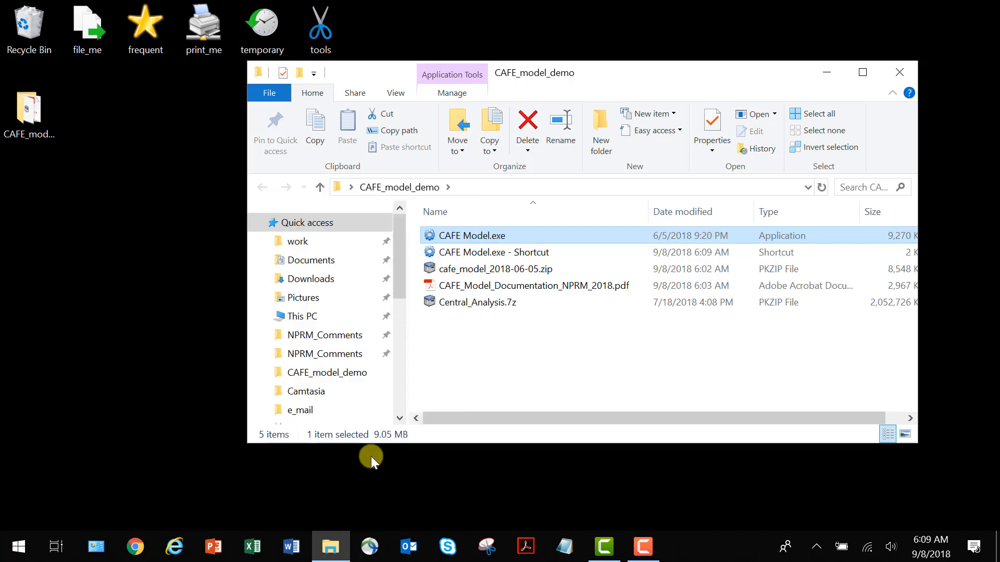
{"action": "left_click_drag", "start_coordinate": [430, 248], "coordinate": [40, 508]}
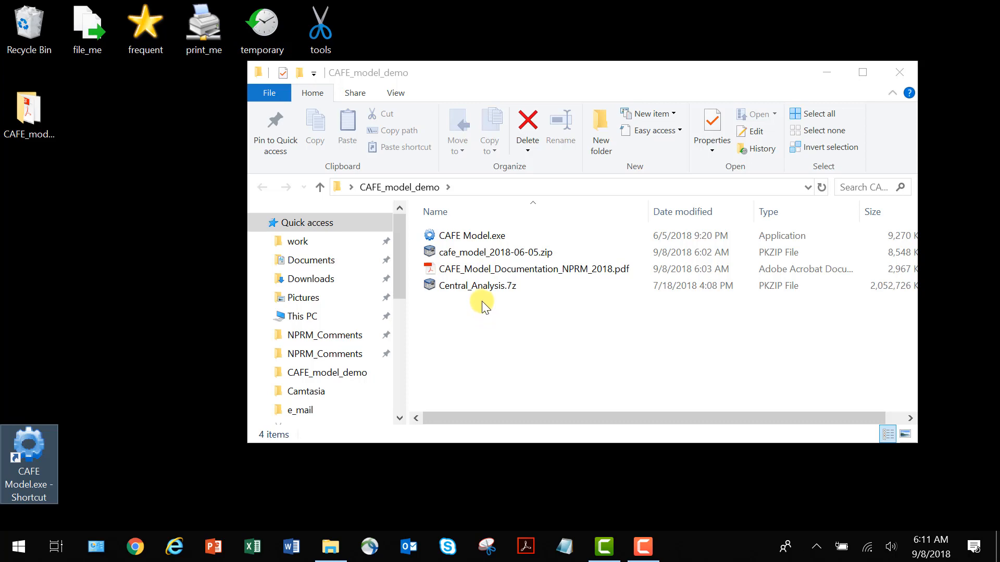
Step: Extract Central_Analysis.7z with 7-Zip directly into the CAFE_model_demo folder
{"action": "right_click", "coordinate": [483, 286]}
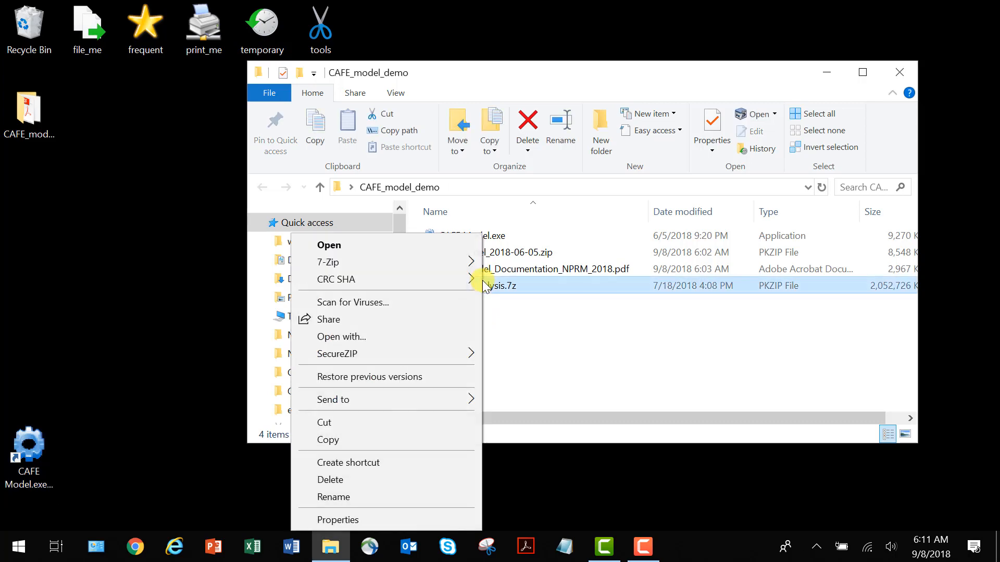
{"action": "mouse_move", "coordinate": [439, 263]}
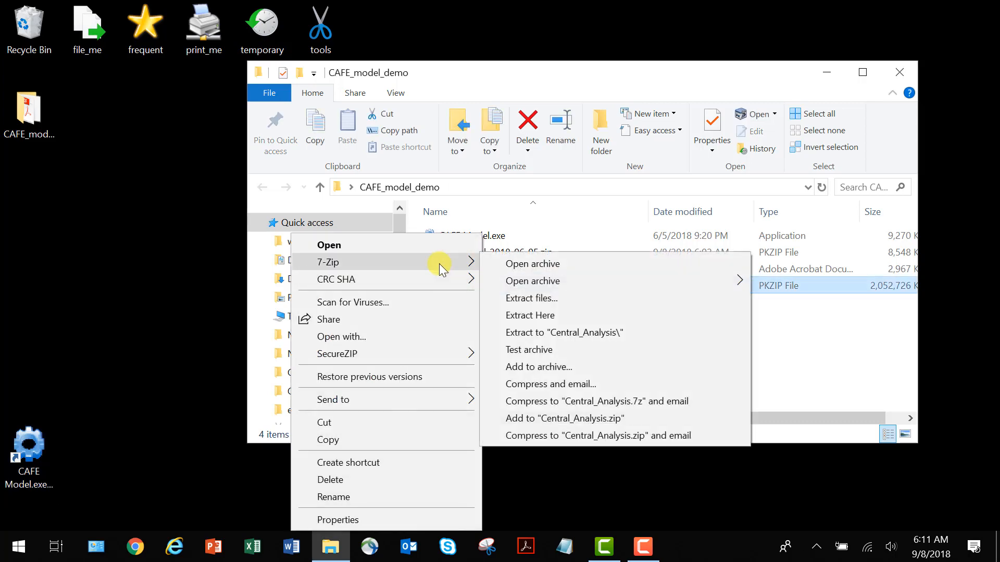
{"action": "left_click", "coordinate": [550, 314]}
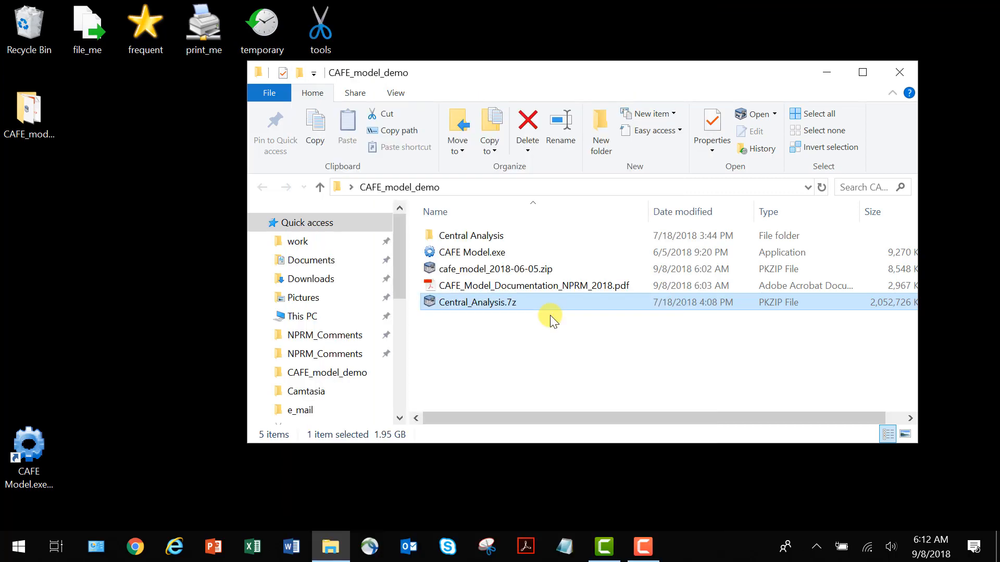
Step: Open and read notes.txt from the extracted Central Analysis folder, then return to the folder window
{"action": "double_click", "coordinate": [496, 236]}
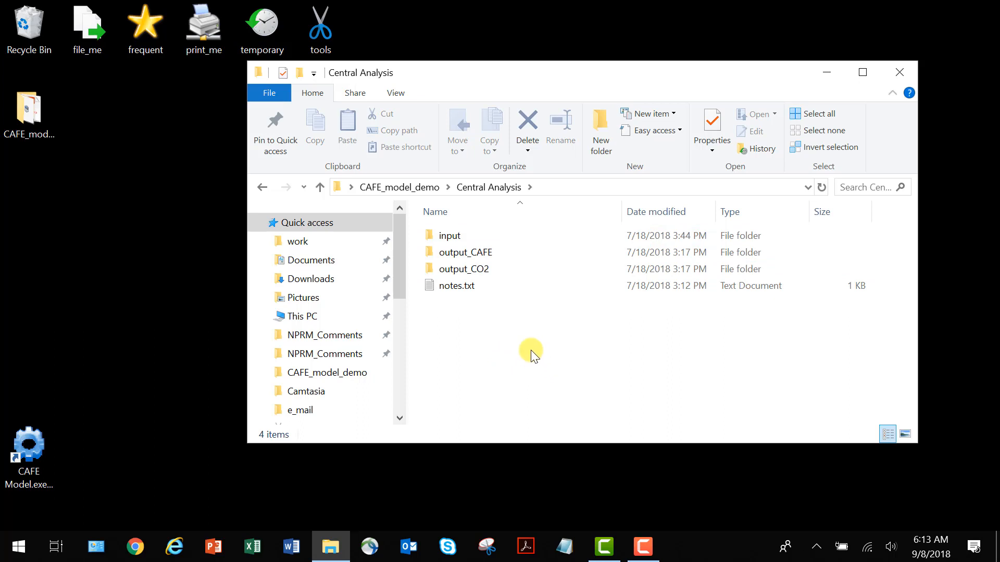
{"action": "double_click", "coordinate": [449, 282]}
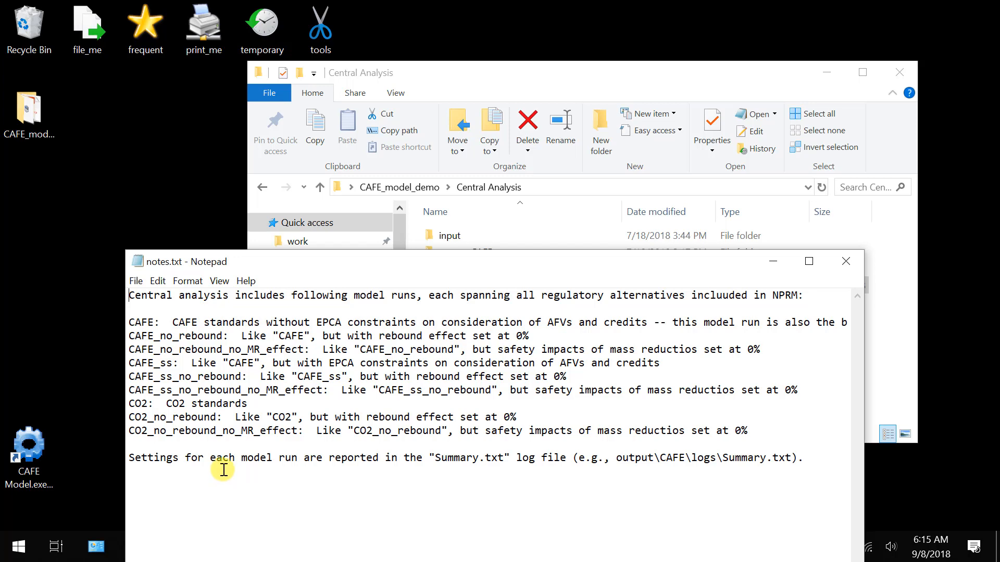
{"action": "left_click", "coordinate": [484, 92]}
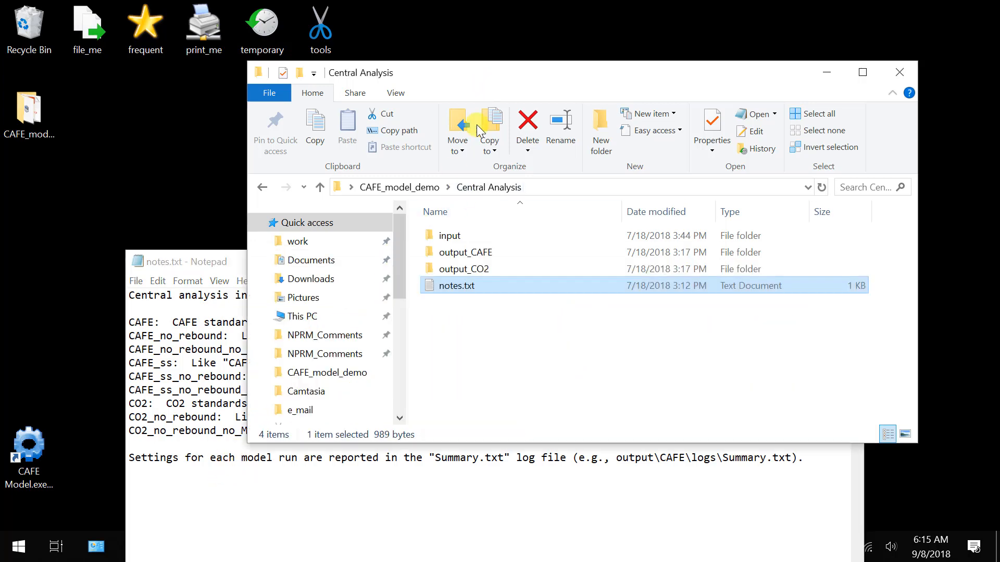
Step: Open Summary.txt from the output_CAFE\CAFE_ss\logs folder in WordPad
{"action": "left_click", "coordinate": [471, 246]}
{"action": "double_click", "coordinate": [470, 247]}
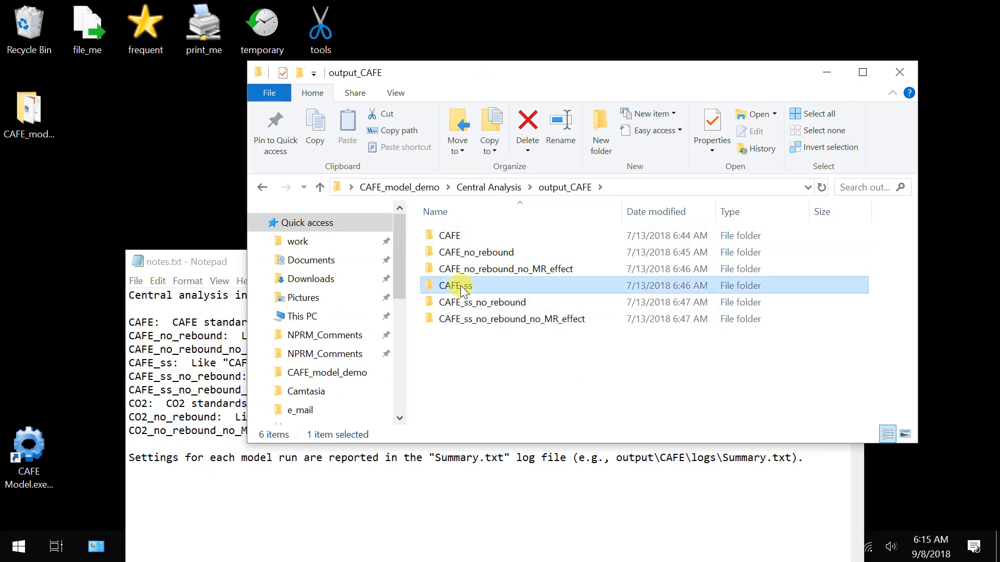
{"action": "double_click", "coordinate": [456, 287]}
{"action": "double_click", "coordinate": [461, 257]}
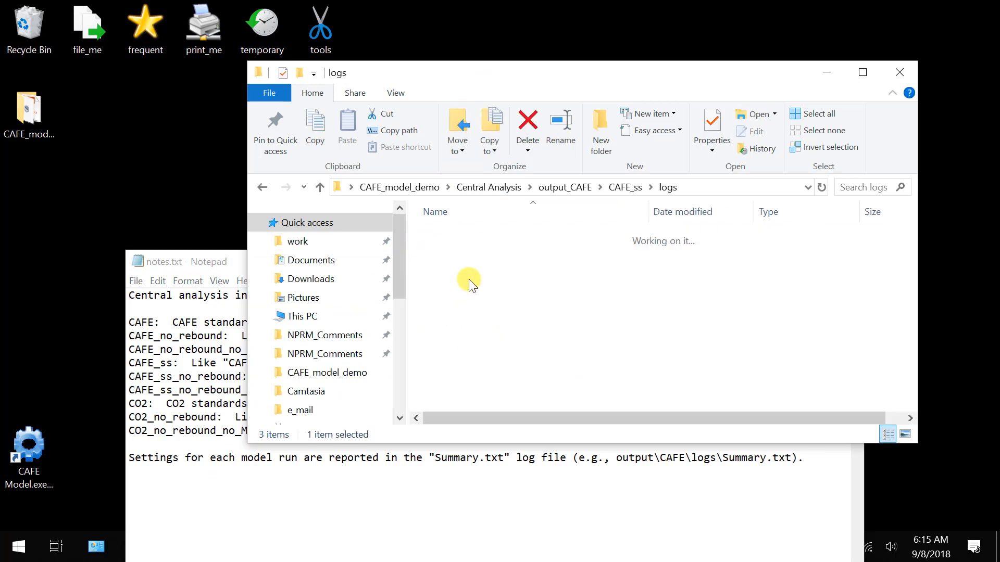
{"action": "scroll", "coordinate": [469, 281], "scroll_direction": "down", "scroll_amount": 1}
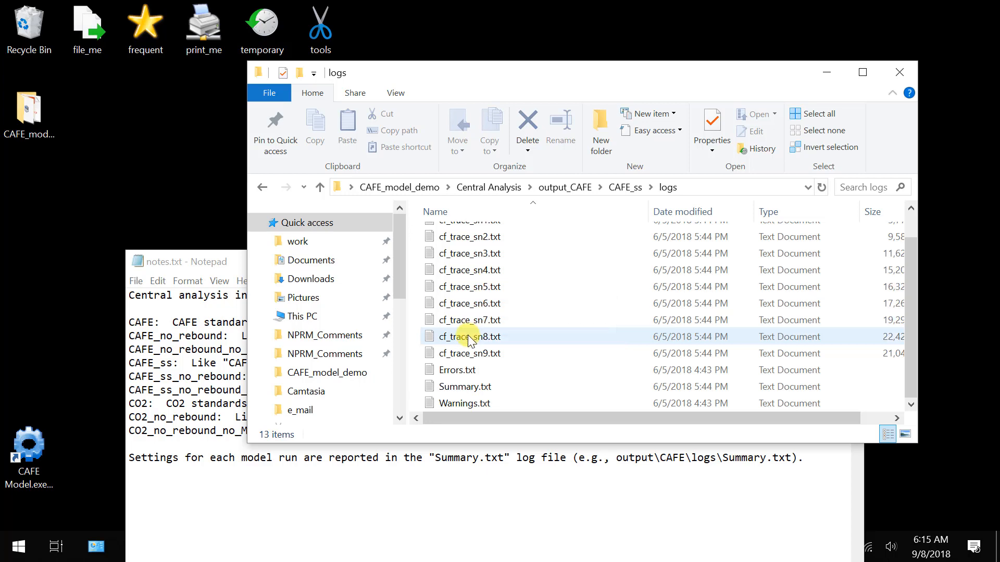
{"action": "right_click", "coordinate": [462, 383]}
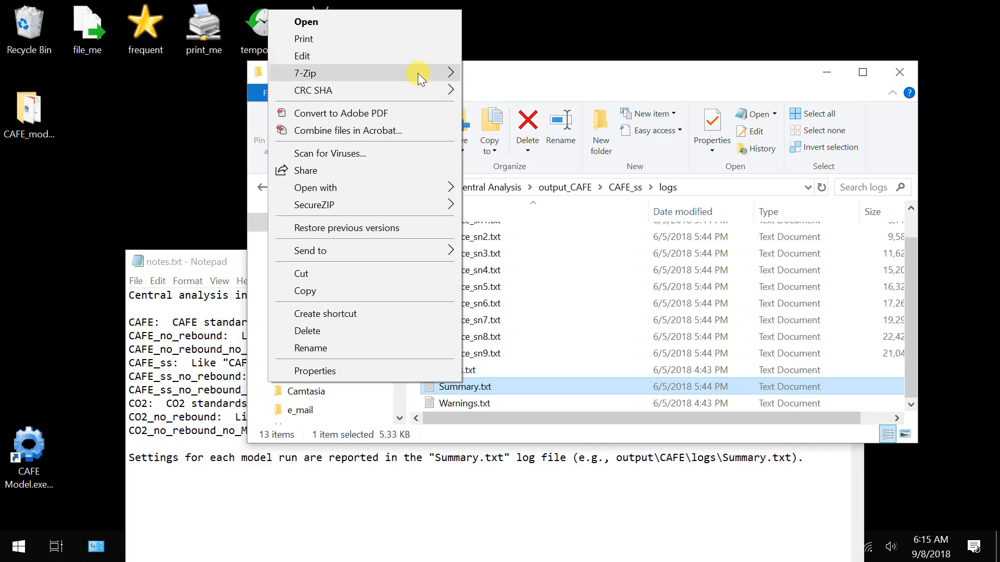
{"action": "mouse_move", "coordinate": [407, 182]}
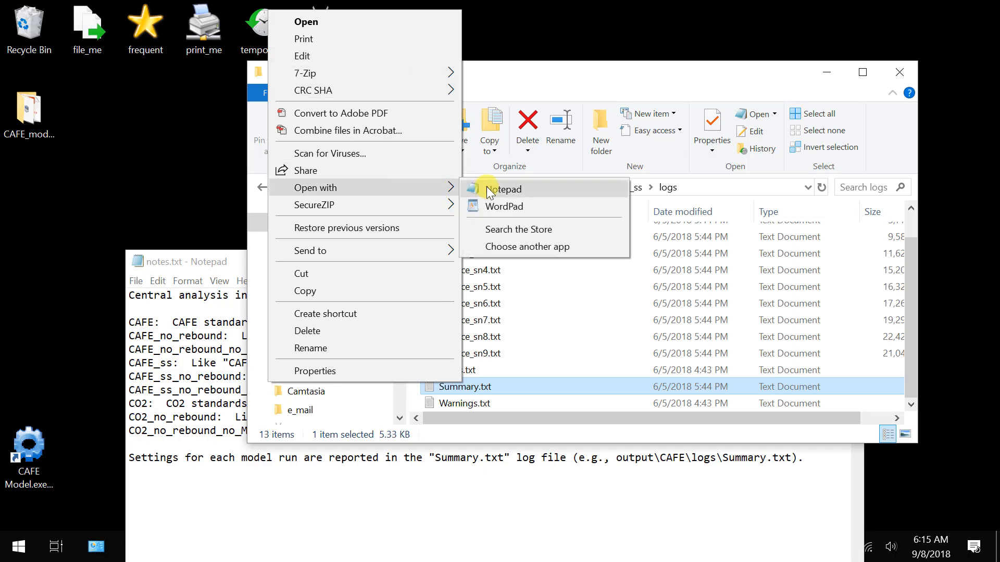
{"action": "left_click", "coordinate": [492, 206]}
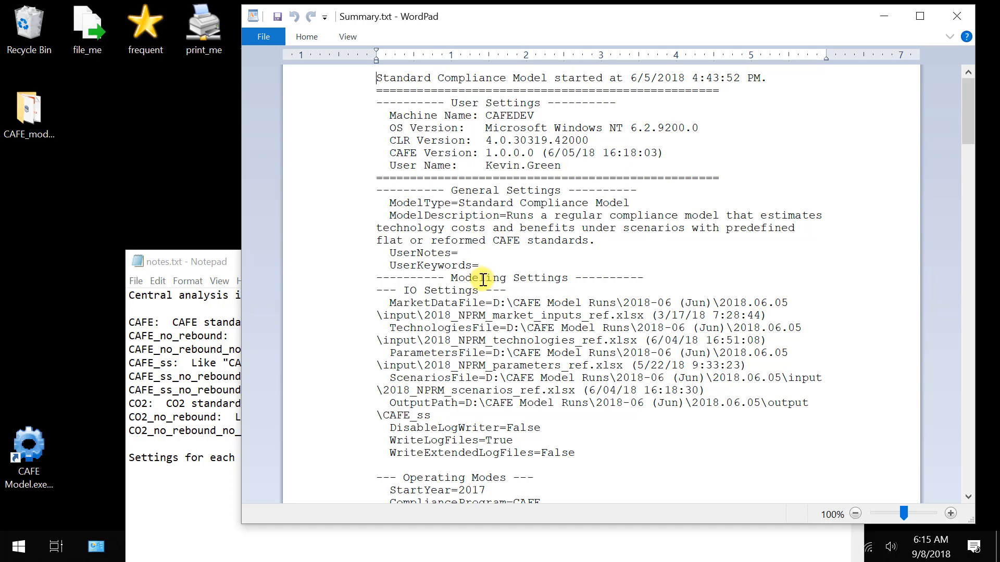
Step: Examine the IO settings, output path and operating modes recorded in Summary.txt for the CAFE_ss model run
{"action": "scroll", "coordinate": [483, 280], "scroll_direction": "down", "scroll_amount": 1}
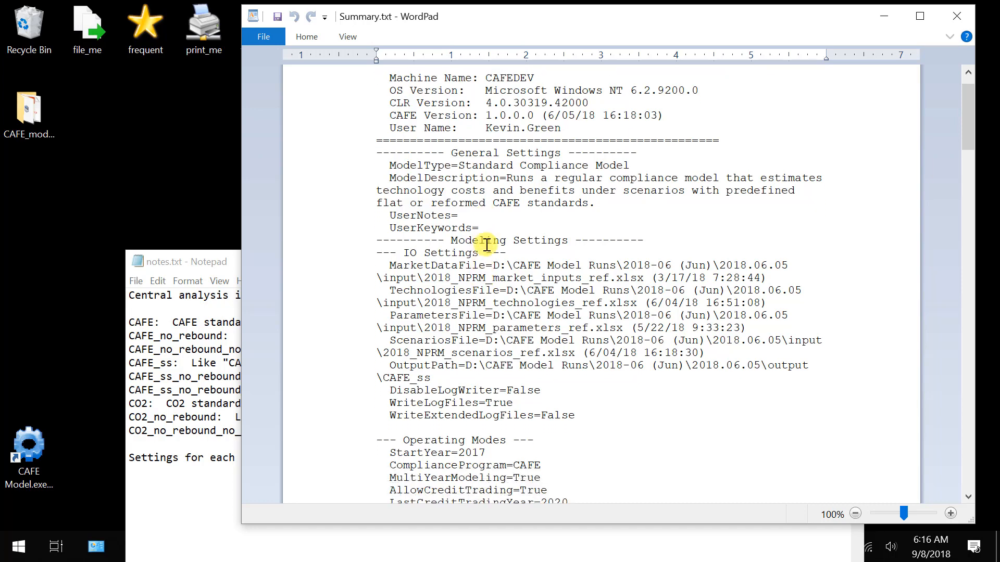
{"action": "scroll", "coordinate": [451, 245], "scroll_direction": "down", "scroll_amount": 1}
{"action": "double_click", "coordinate": [411, 337]}
{"action": "left_click", "coordinate": [410, 337]}
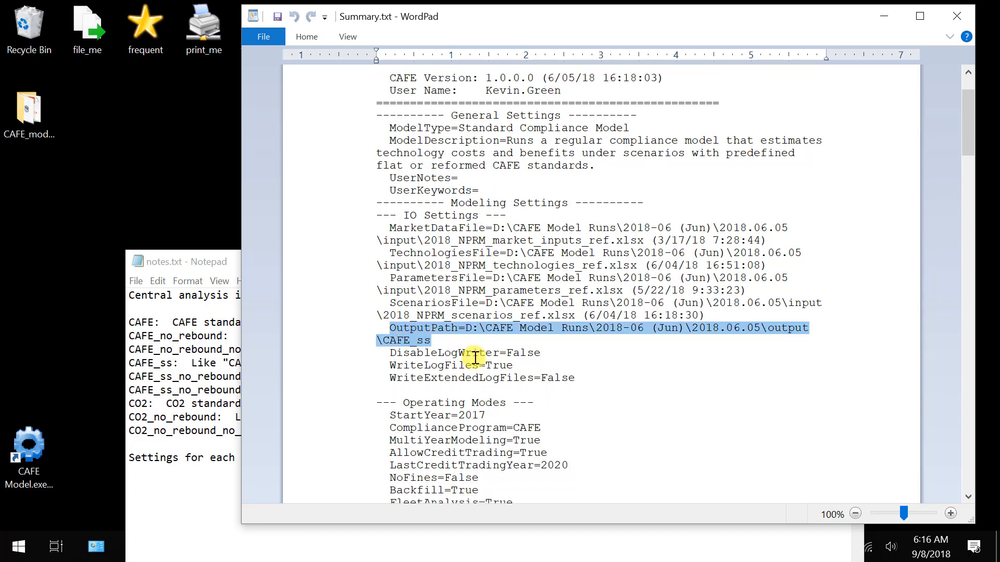
{"action": "left_click", "coordinate": [489, 353]}
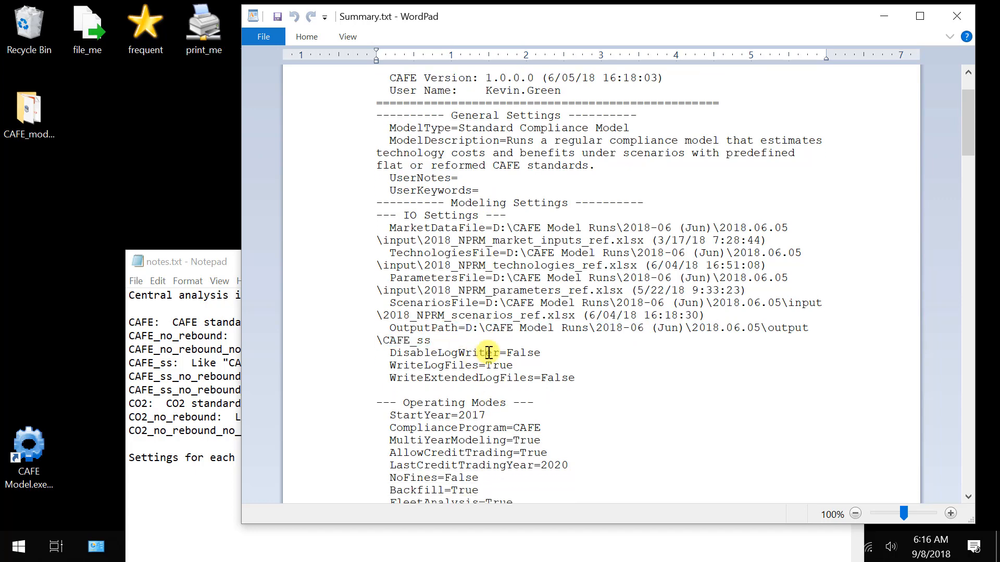
{"action": "scroll", "coordinate": [488, 353], "scroll_direction": "down", "scroll_amount": 1}
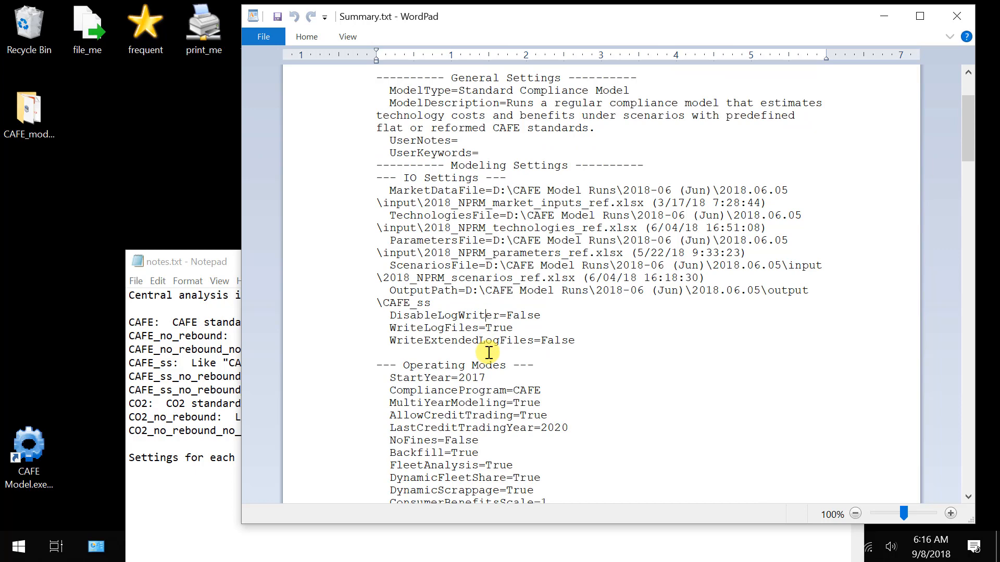
{"action": "scroll", "coordinate": [488, 353], "scroll_direction": "down", "scroll_amount": 3}
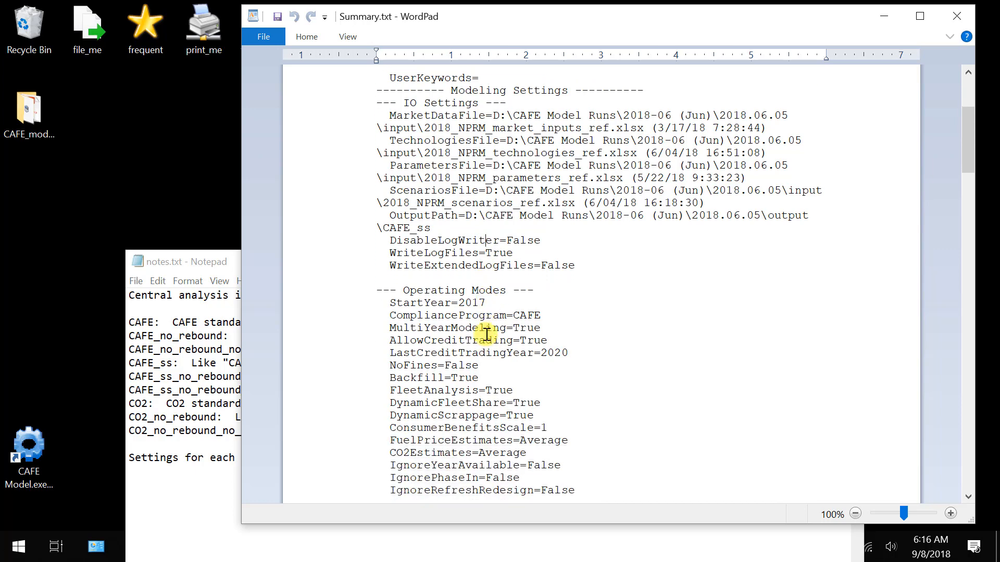
{"action": "scroll", "coordinate": [487, 322], "scroll_direction": "down", "scroll_amount": 1}
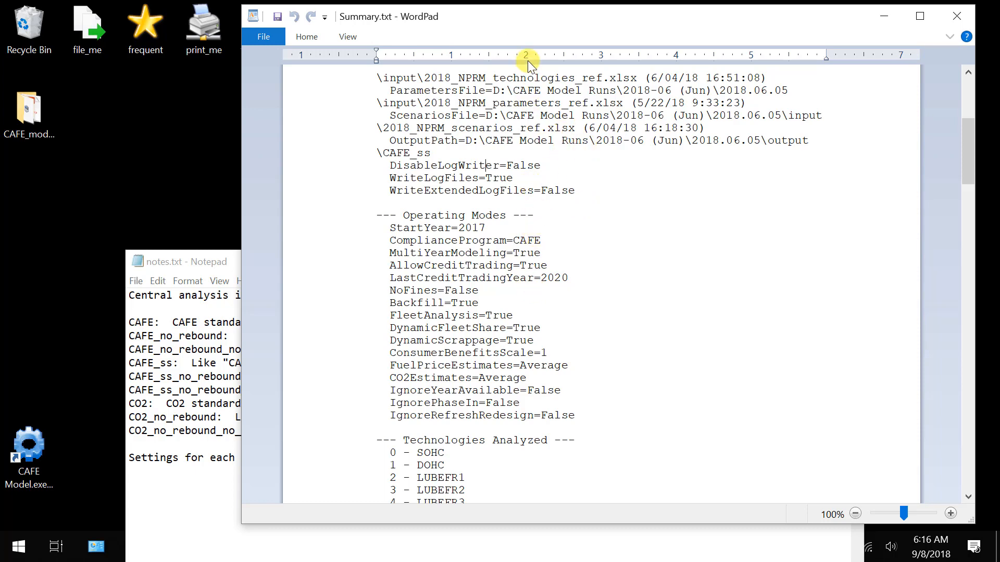
Step: Move the Summary.txt window aside and go back to the Central Analysis folder in File Explorer
{"action": "left_click_drag", "start_coordinate": [533, 29], "coordinate": [389, 41]}
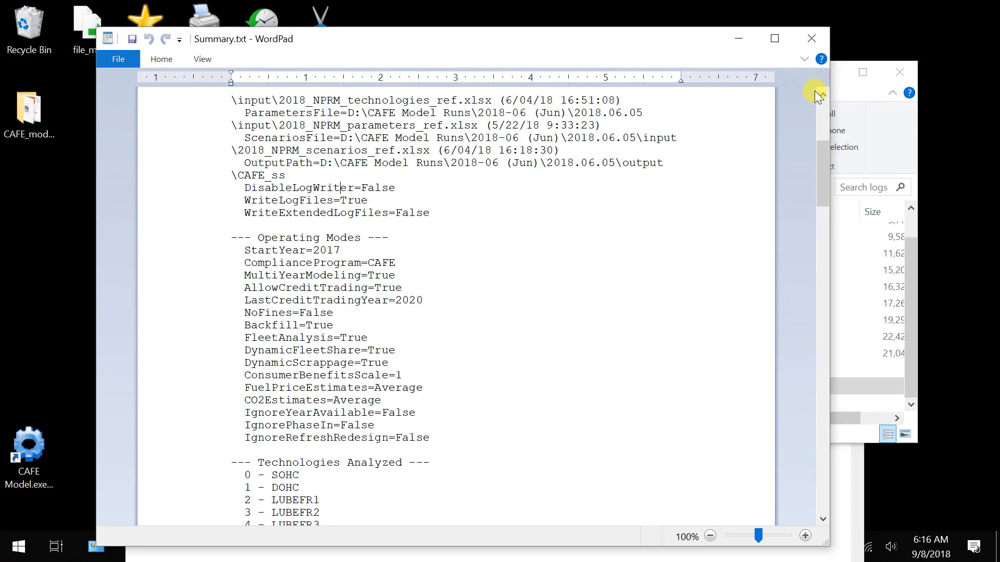
{"action": "left_click", "coordinate": [870, 106]}
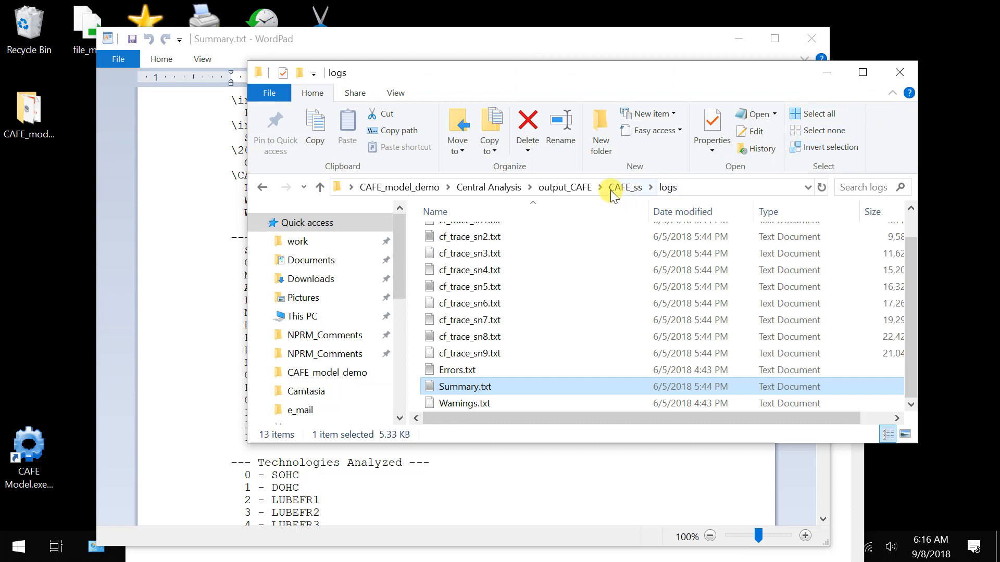
{"action": "left_click", "coordinate": [500, 187]}
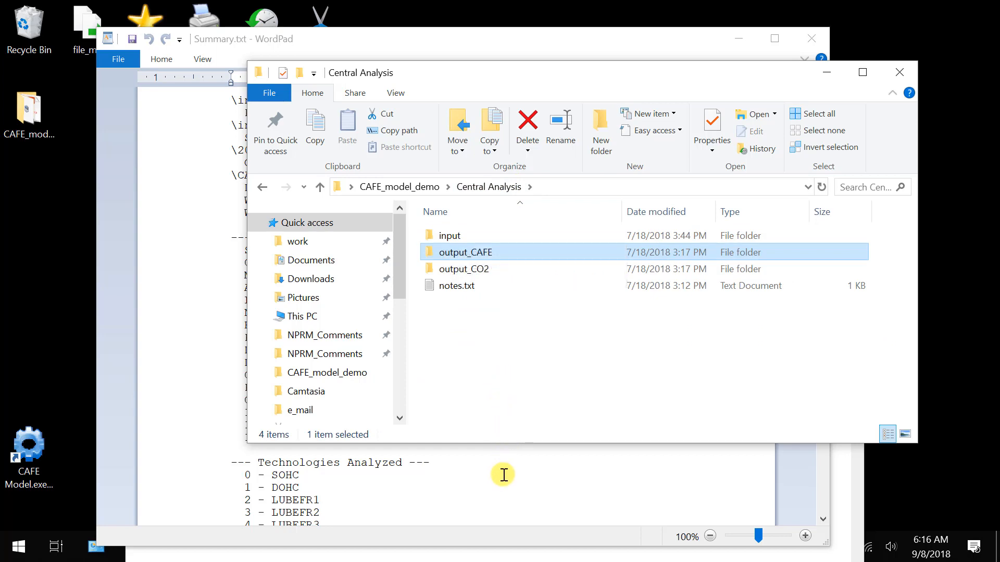
Step: Create a folder named output_CAFE_demo inside the Central Analysis folder
{"action": "right_click", "coordinate": [492, 355]}
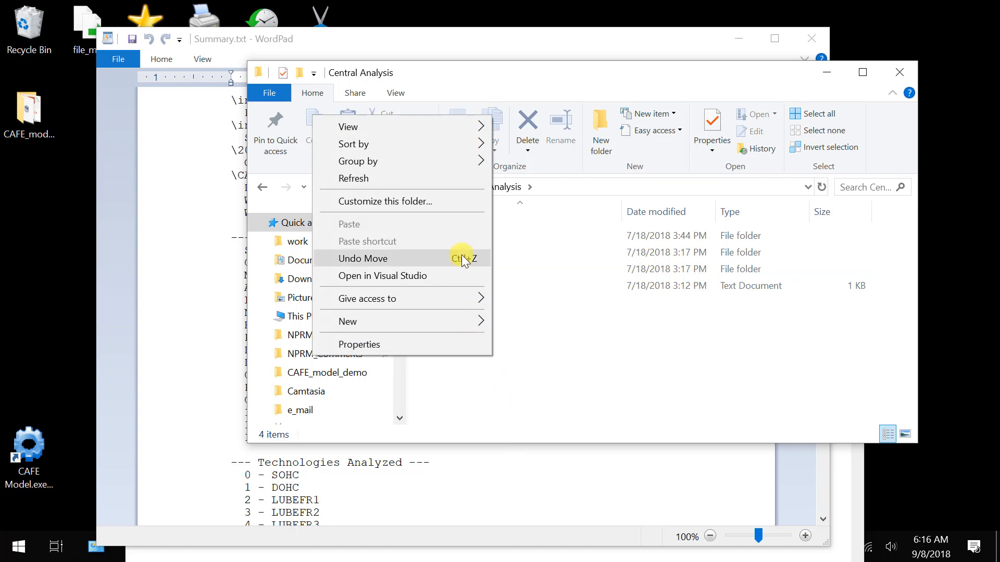
{"action": "mouse_move", "coordinate": [454, 326]}
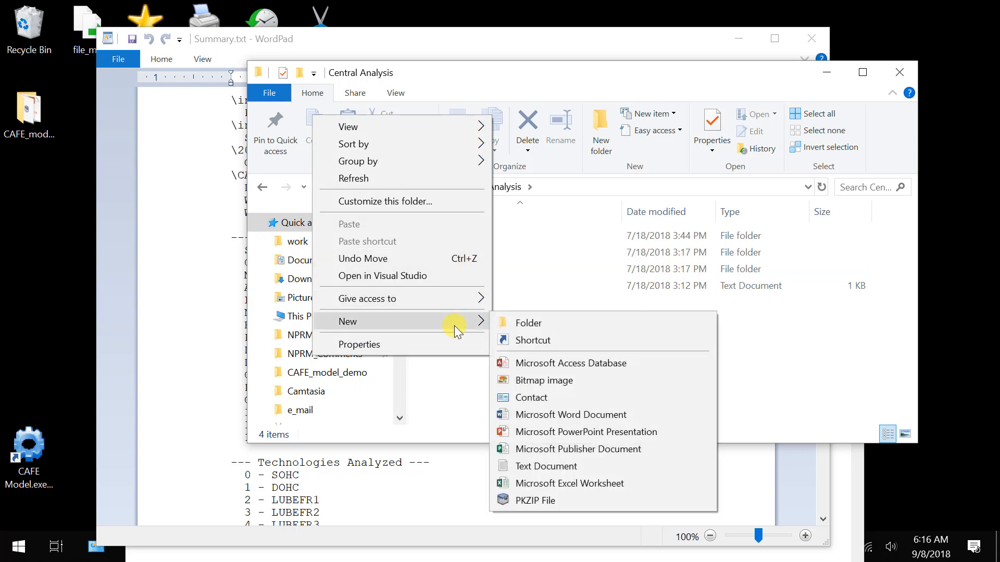
{"action": "left_click", "coordinate": [499, 326]}
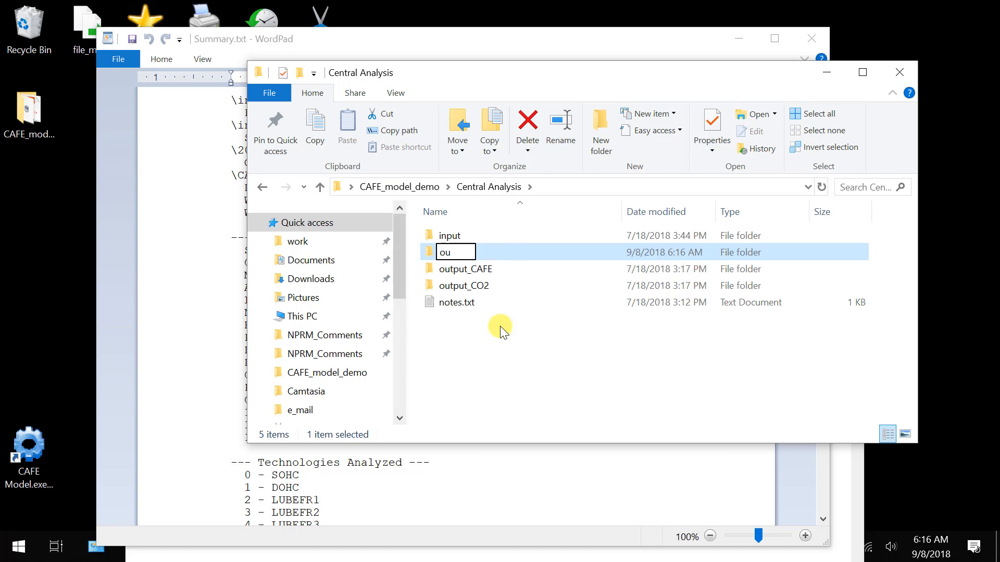
{"action": "type", "text": "tput_CAFE"}
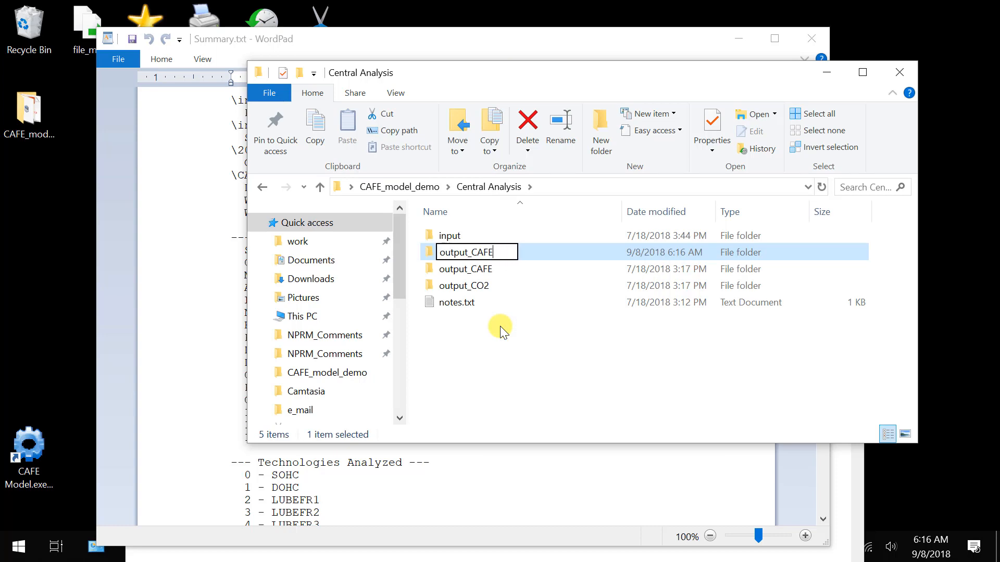
{"action": "type", "text": "_demo"}
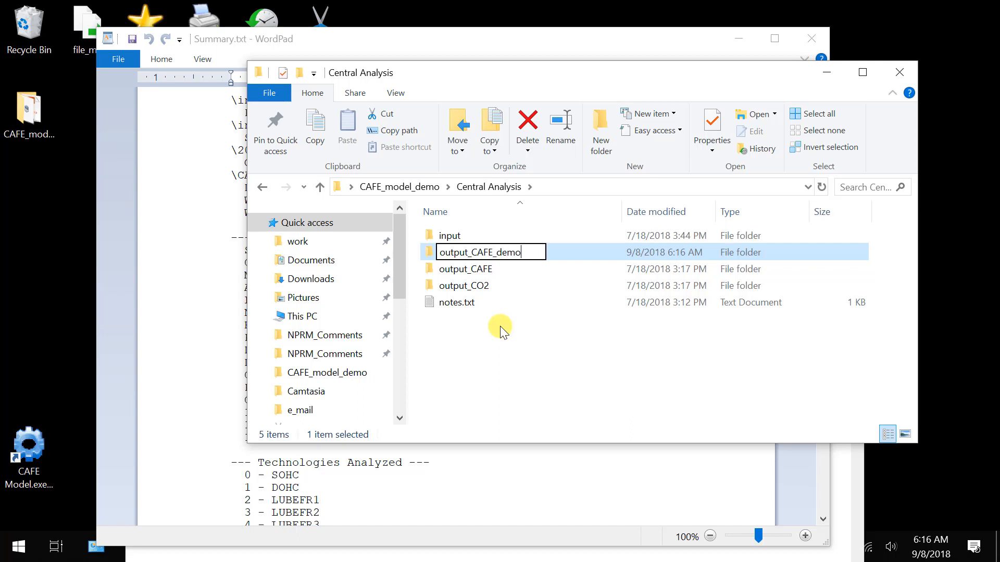
{"action": "left_click", "coordinate": [499, 326]}
Step: Create a second folder named output_CO2_demo inside the Central Analysis folder
{"action": "right_click", "coordinate": [500, 326]}
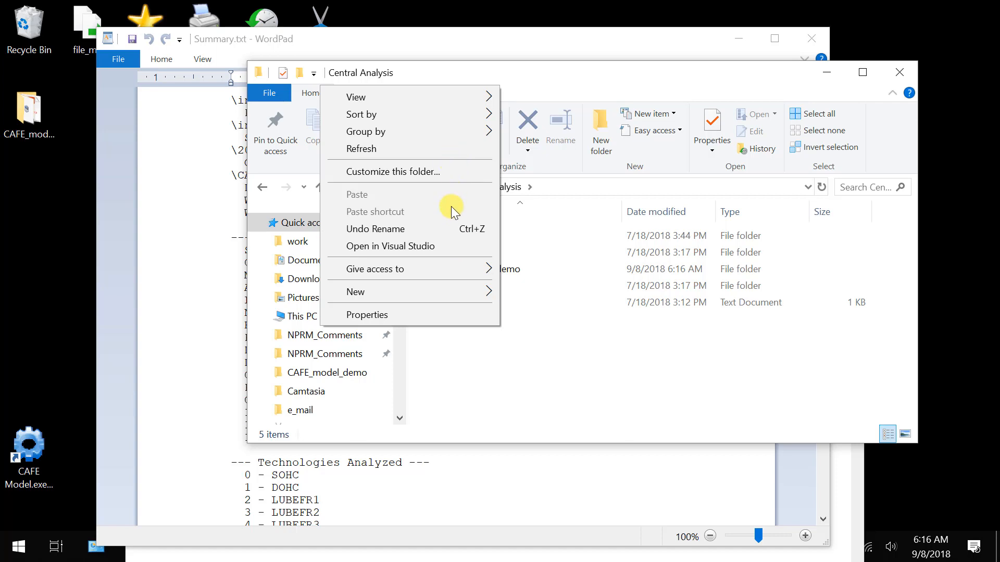
{"action": "mouse_move", "coordinate": [446, 295]}
{"action": "left_click", "coordinate": [537, 292]}
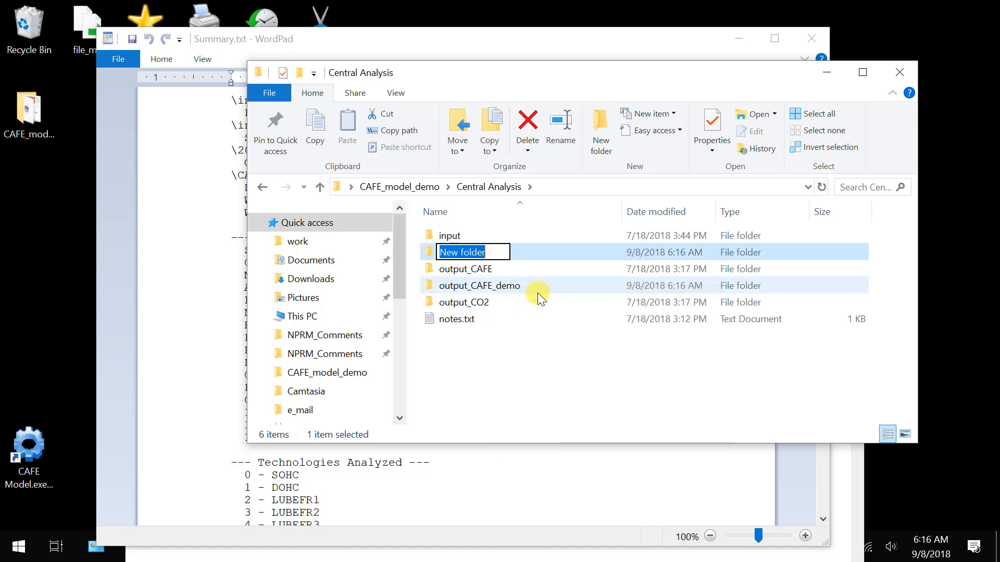
{"action": "type", "text": "outpu"}
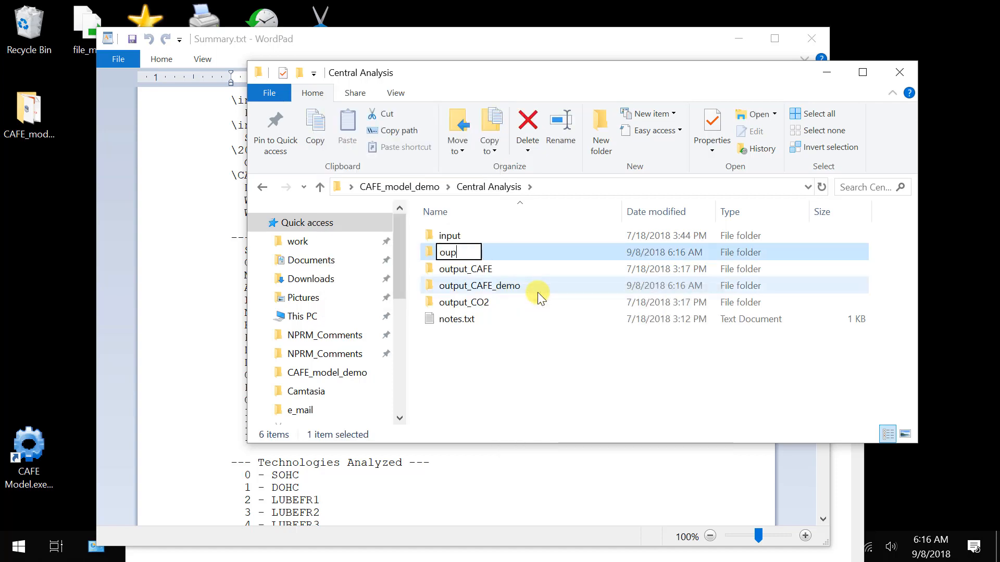
{"action": "type", "text": "t_CO2"}
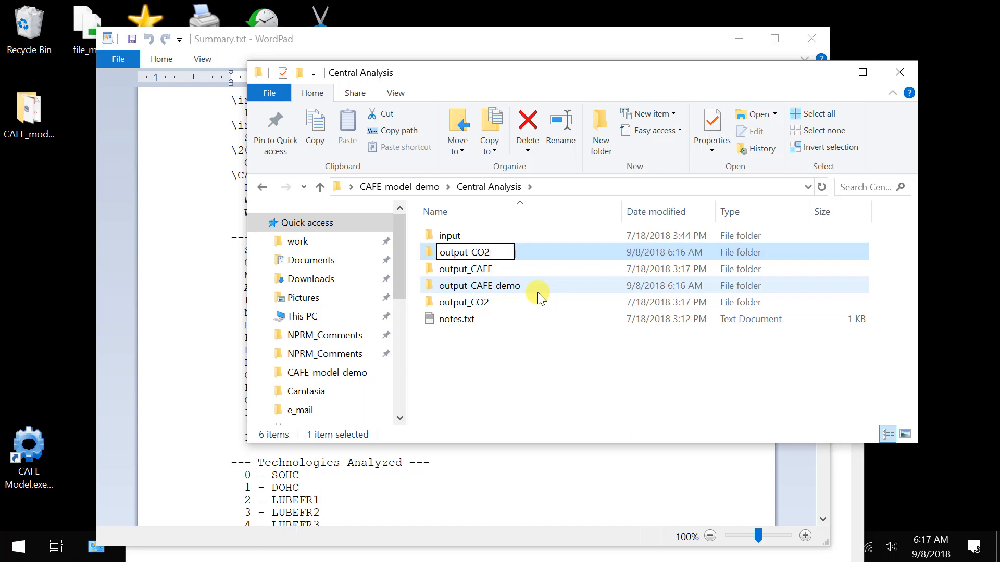
{"action": "type", "text": "_demo"}
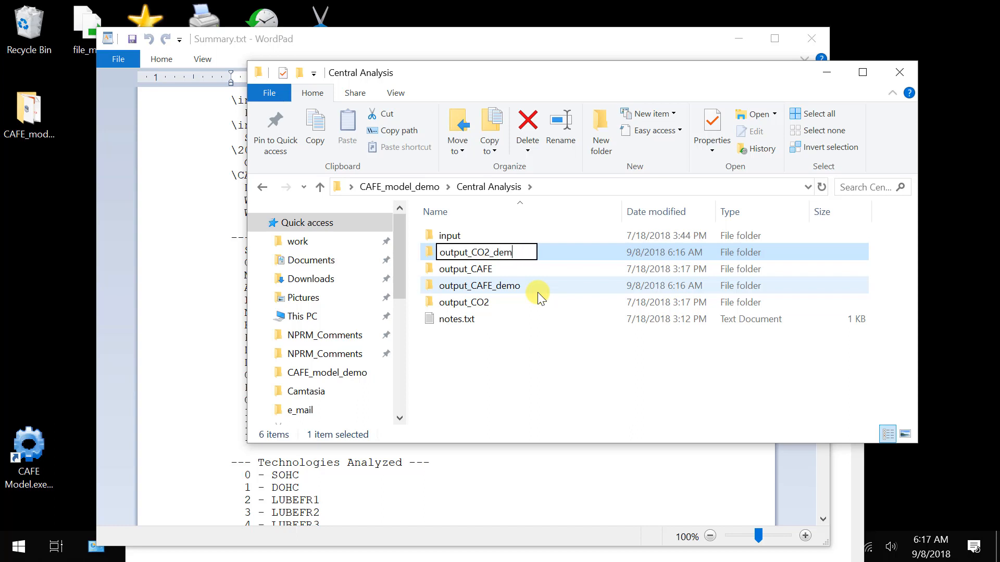
{"action": "left_click", "coordinate": [565, 359]}
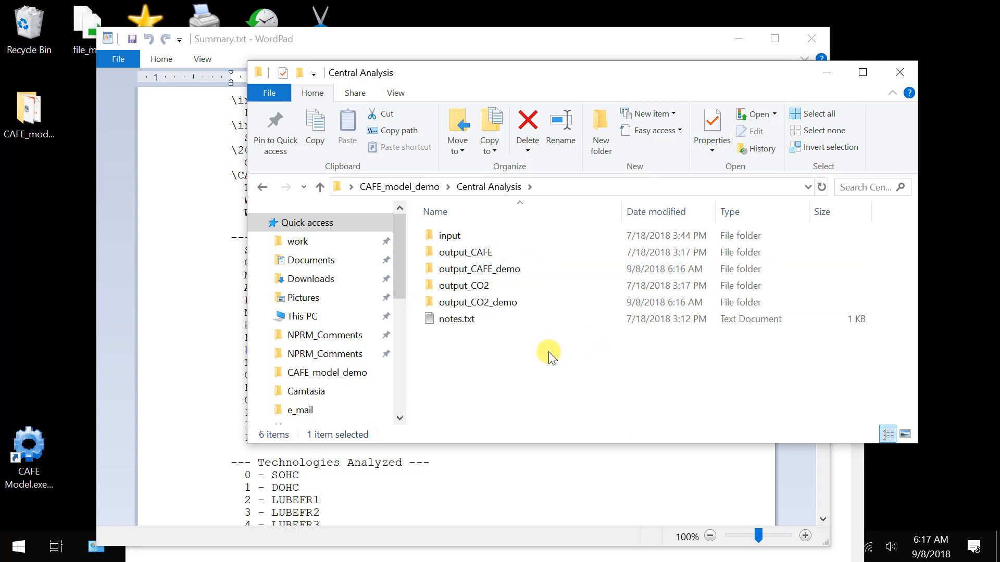
{"action": "right_click", "coordinate": [477, 233]}
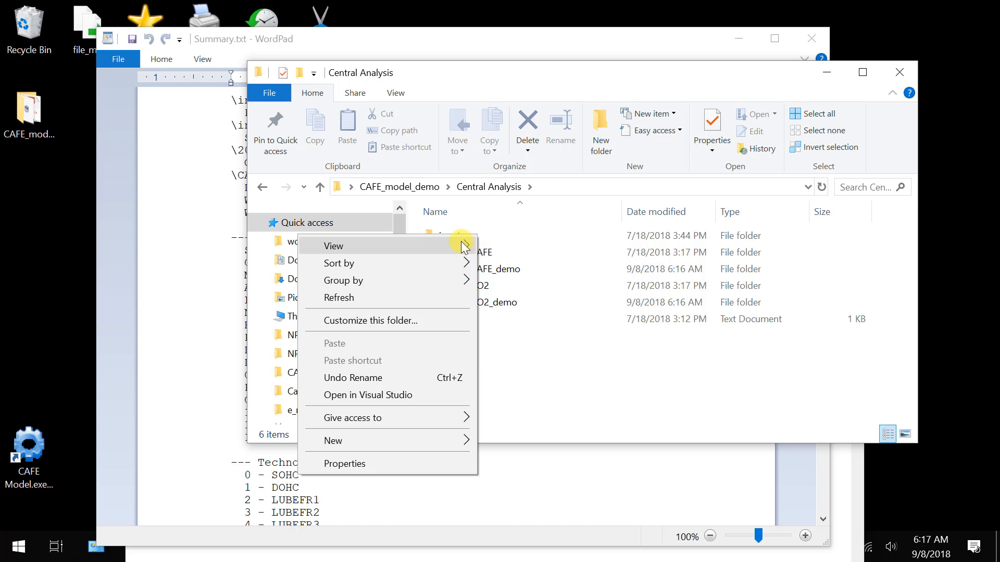
{"action": "left_click", "coordinate": [521, 417]}
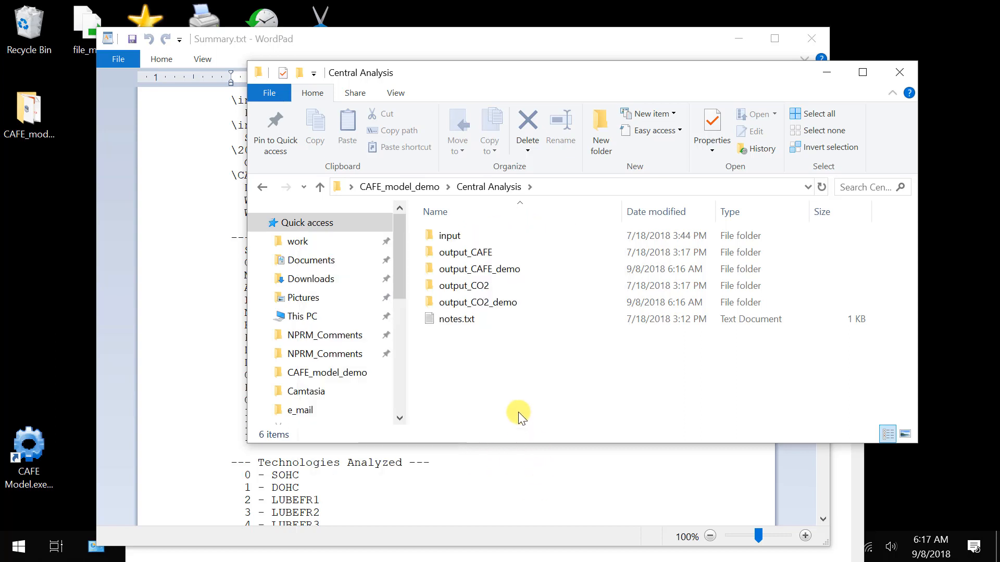
{"action": "double_click", "coordinate": [458, 241]}
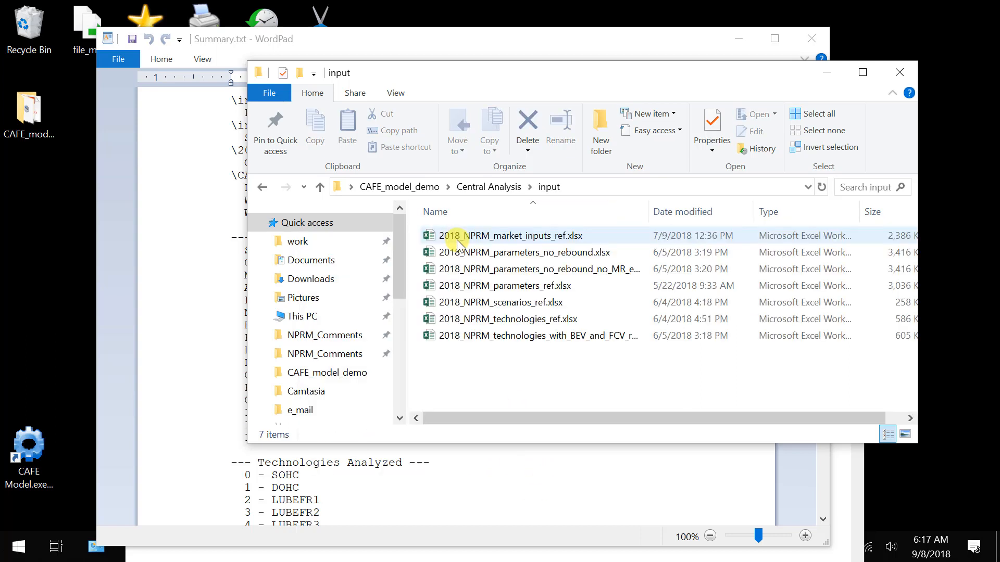
{"action": "left_click", "coordinate": [463, 186]}
Step: Open the input folder in a separate window and move it off the Central Analysis window
{"action": "right_click", "coordinate": [449, 237]}
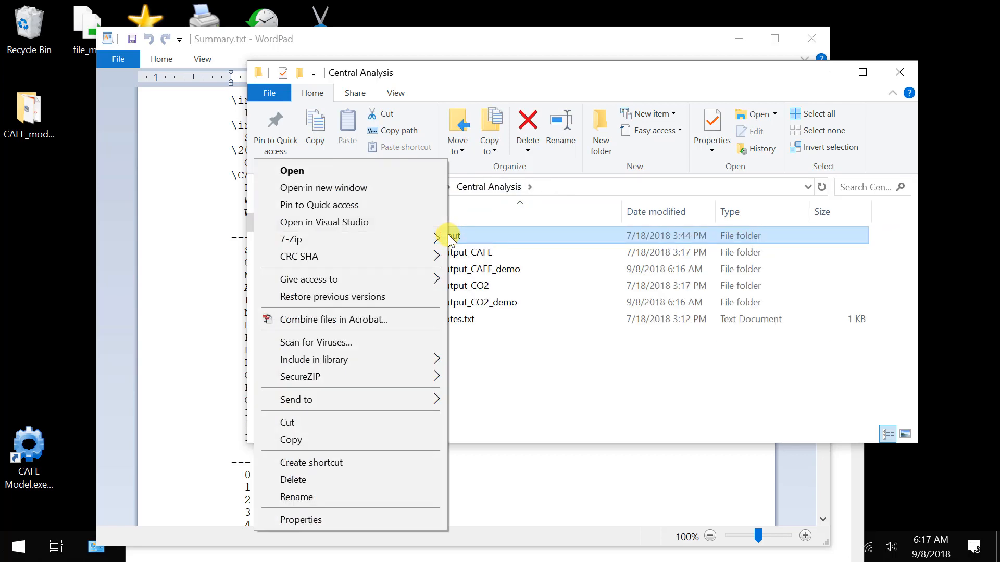
{"action": "left_click", "coordinate": [411, 187]}
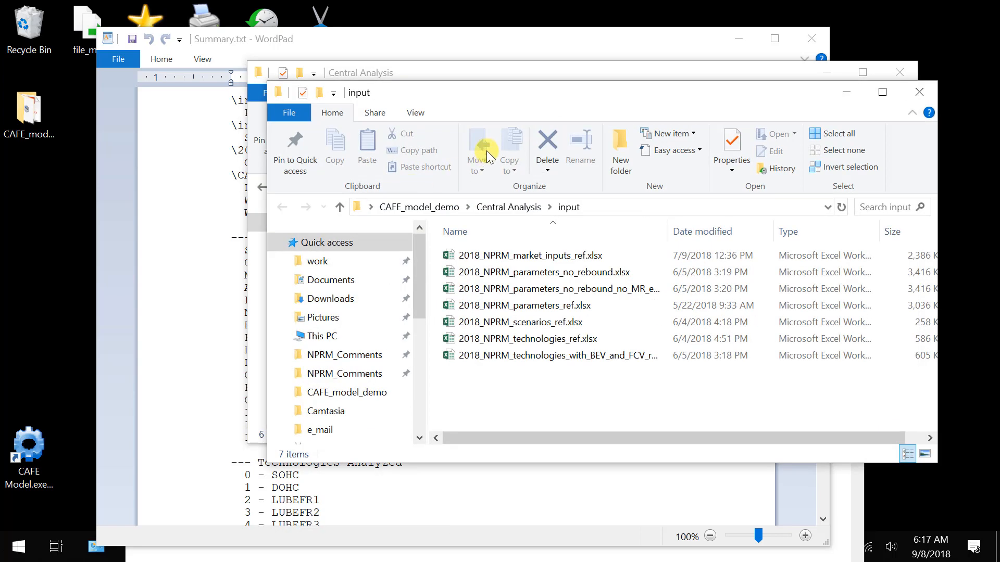
{"action": "left_click_drag", "start_coordinate": [500, 89], "coordinate": [529, 141]}
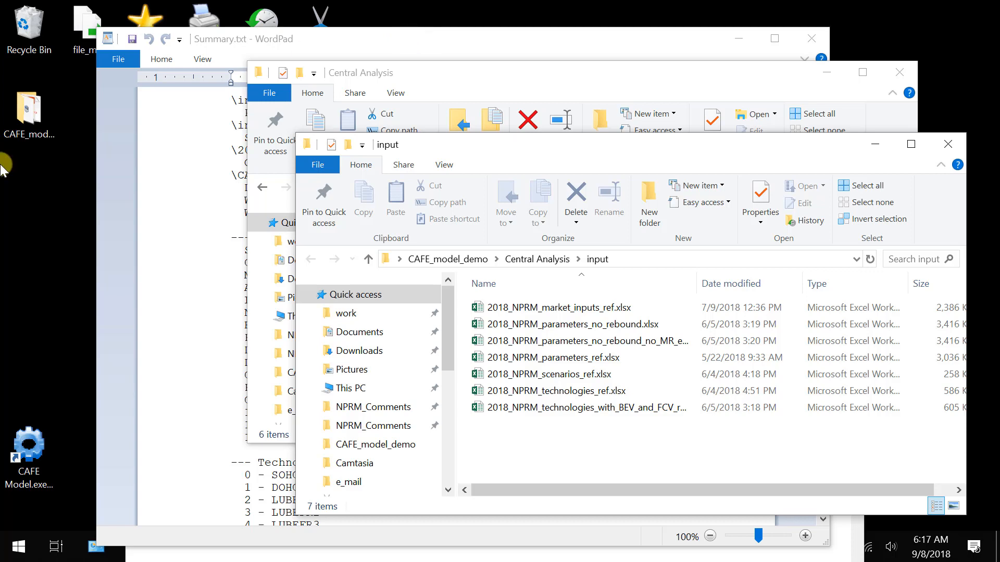
Step: Launch the CAFE Model, accept its warnings, and open the I/O Settings of a new session
{"action": "double_click", "coordinate": [30, 445]}
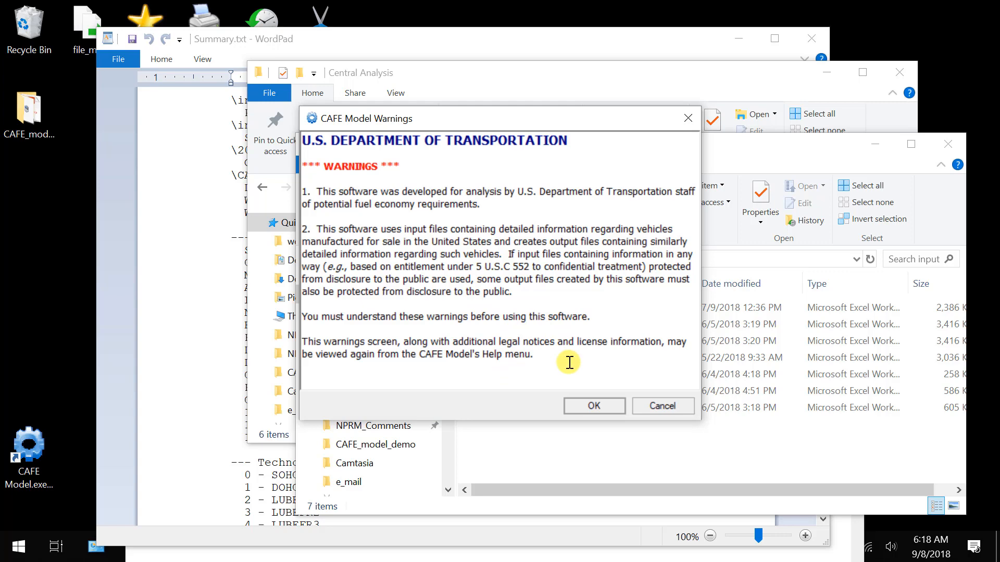
{"action": "left_click", "coordinate": [589, 405]}
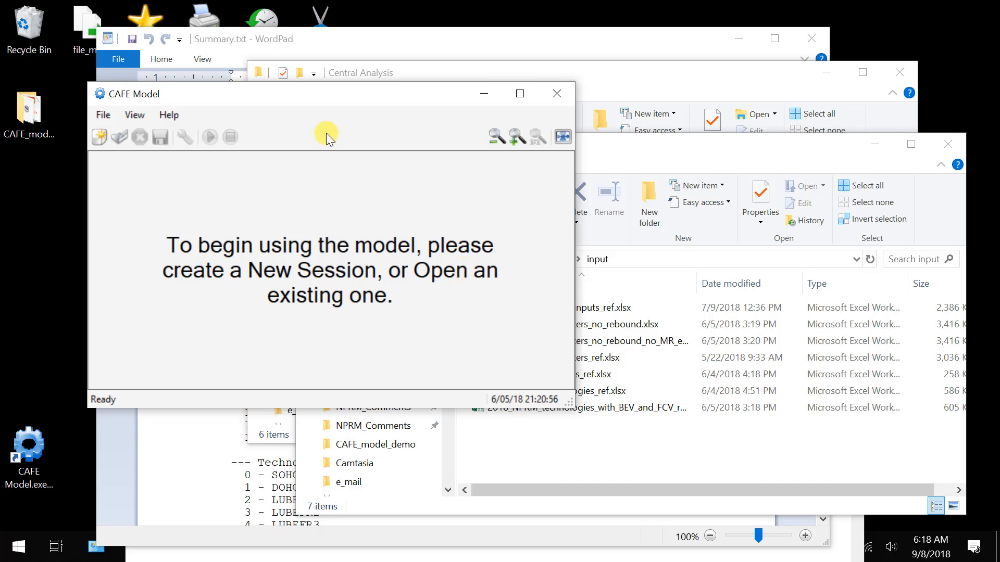
{"action": "left_click", "coordinate": [113, 115]}
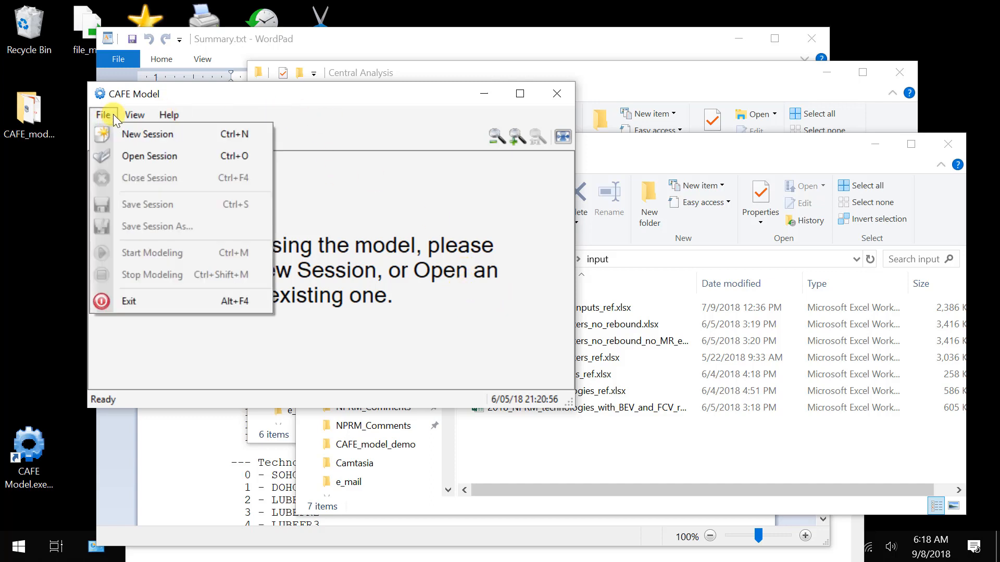
{"action": "left_click", "coordinate": [288, 236]}
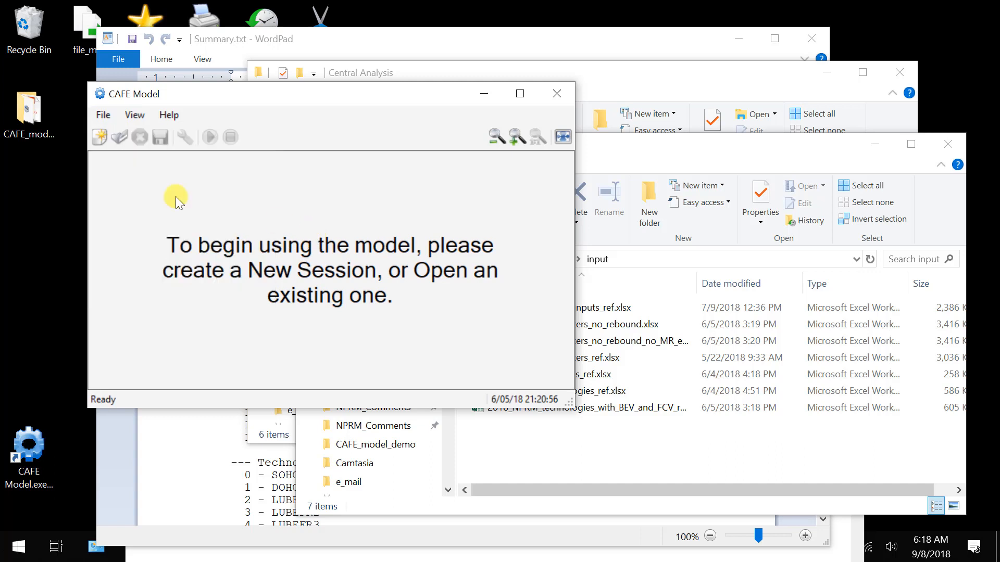
{"action": "left_click", "coordinate": [98, 141]}
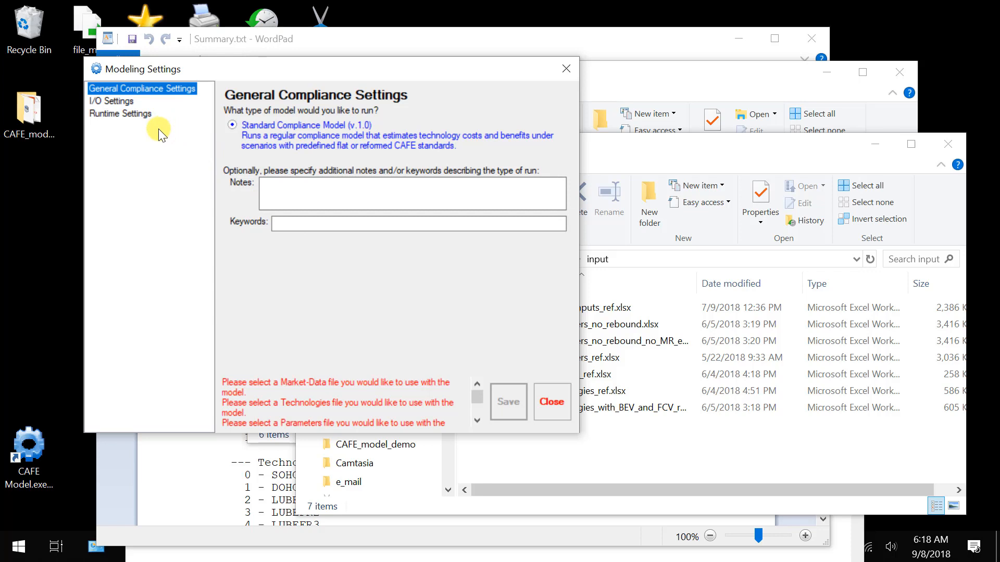
{"action": "left_click", "coordinate": [131, 102]}
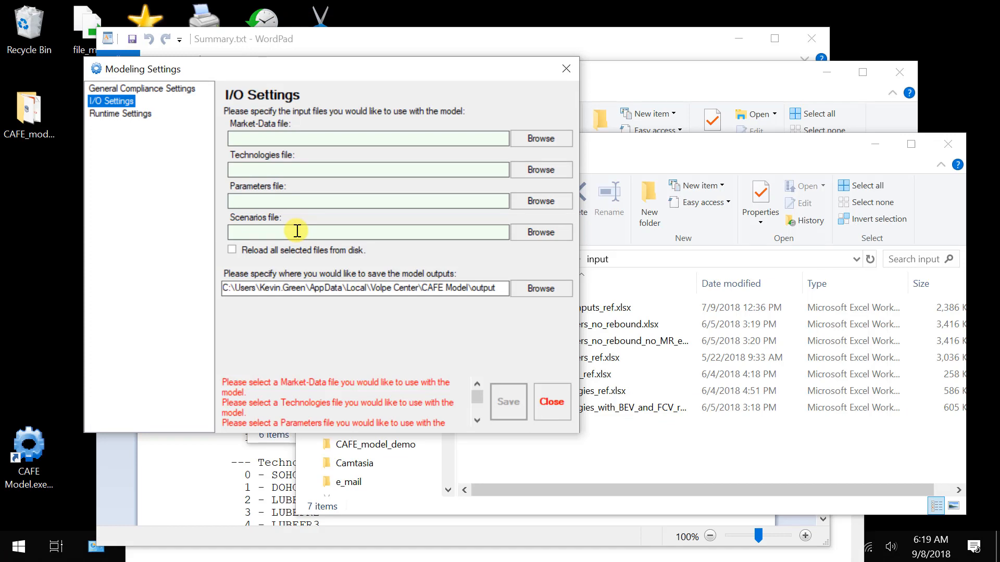
Step: Review the input files and output path listed under IO Settings in Summary.txt, then minimize it with the input folder window in front
{"action": "left_click", "coordinate": [225, 488]}
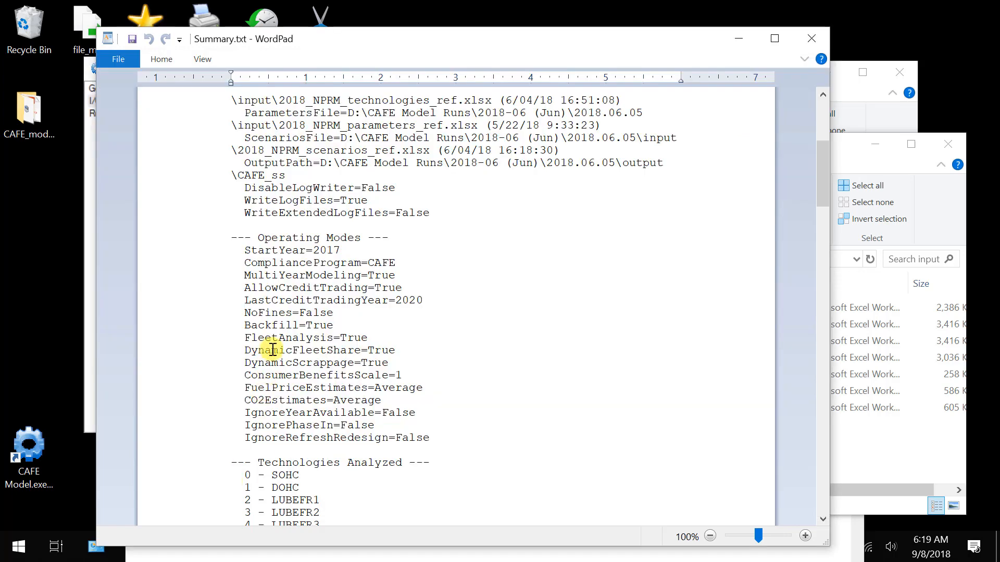
{"action": "scroll", "coordinate": [273, 350], "scroll_direction": "up", "scroll_amount": 3}
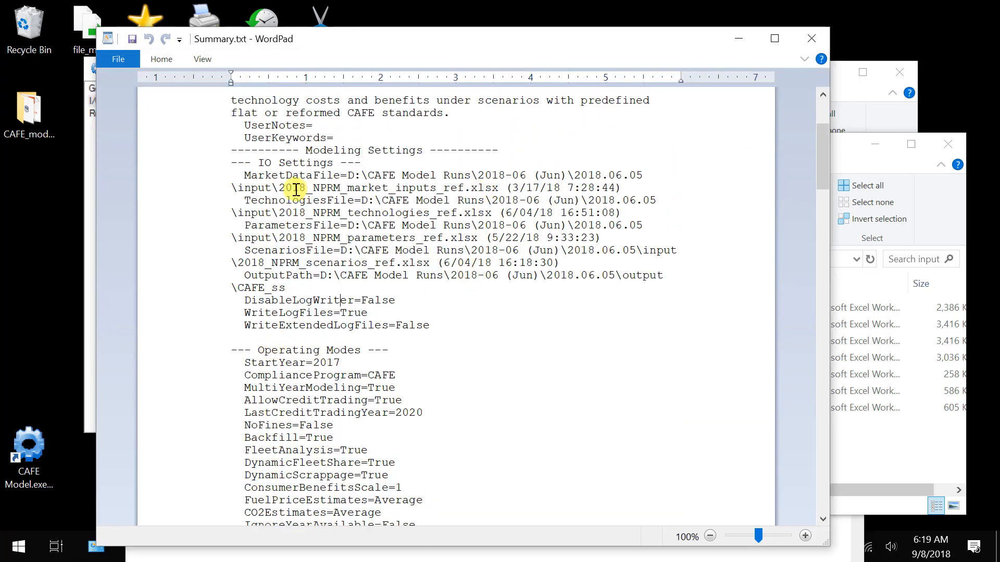
{"action": "left_click_drag", "start_coordinate": [238, 188], "coordinate": [348, 265]}
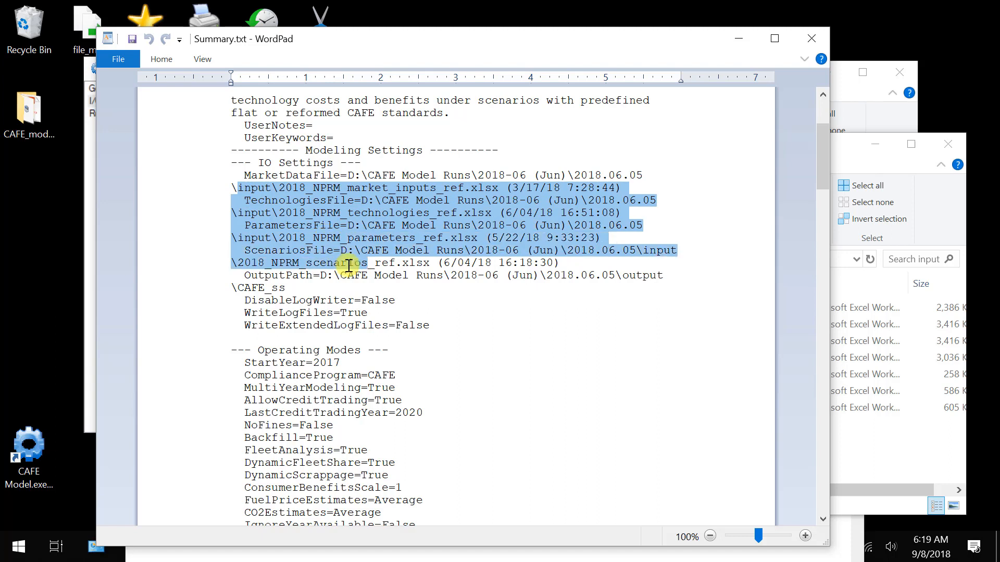
{"action": "left_click", "coordinate": [388, 379]}
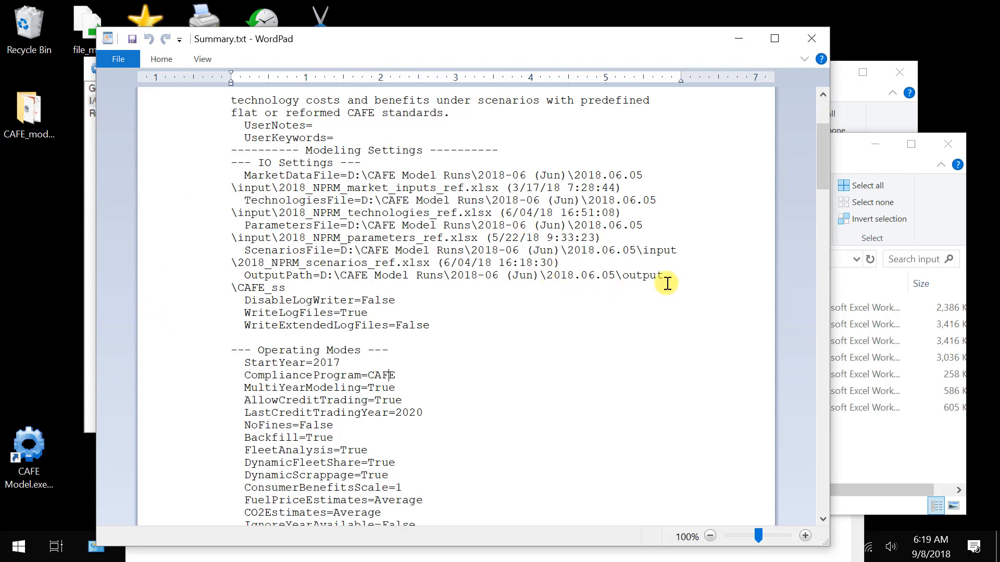
{"action": "left_click", "coordinate": [868, 158]}
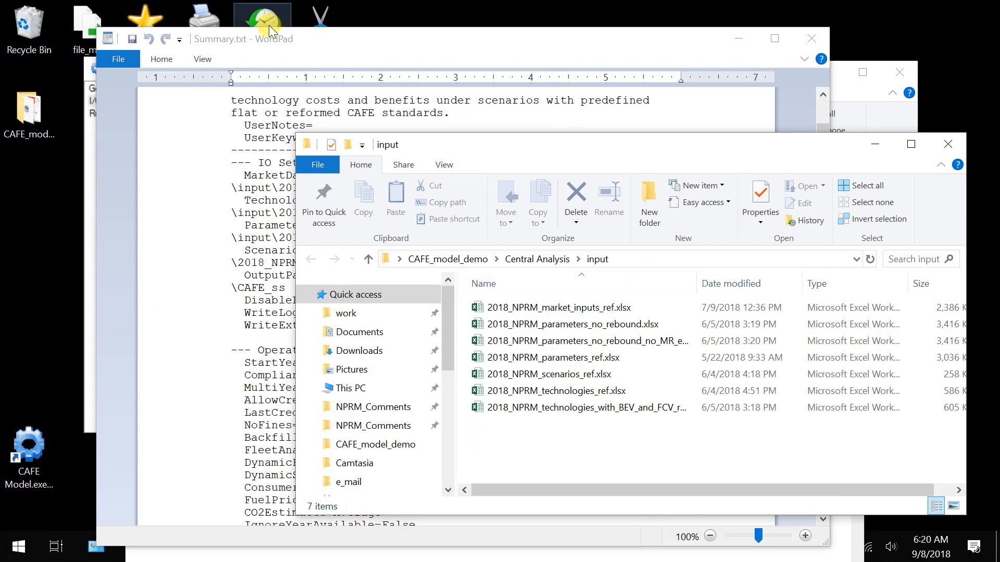
{"action": "left_click", "coordinate": [728, 35]}
{"action": "left_click", "coordinate": [738, 38]}
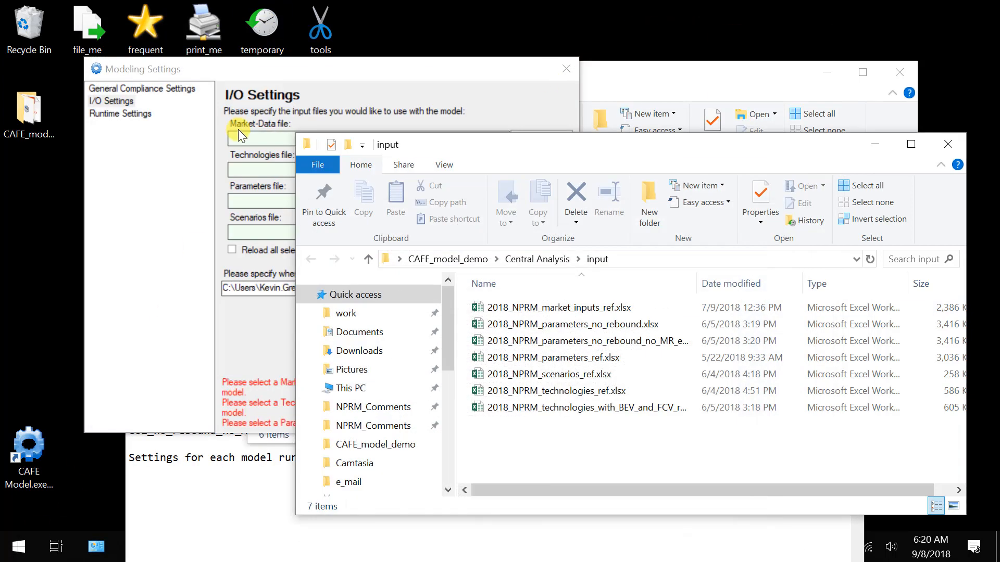
Step: Assign the 2018_NPRM market_inputs_ref, parameters_ref, scenarios_ref and technologies_ref workbooks from the input folder as the model's I/O Settings input files
{"action": "left_click", "coordinate": [553, 310]}
{"action": "left_click", "coordinate": [574, 357], "text": "ctrl"}
{"action": "left_click", "coordinate": [578, 374], "text": "ctrl"}
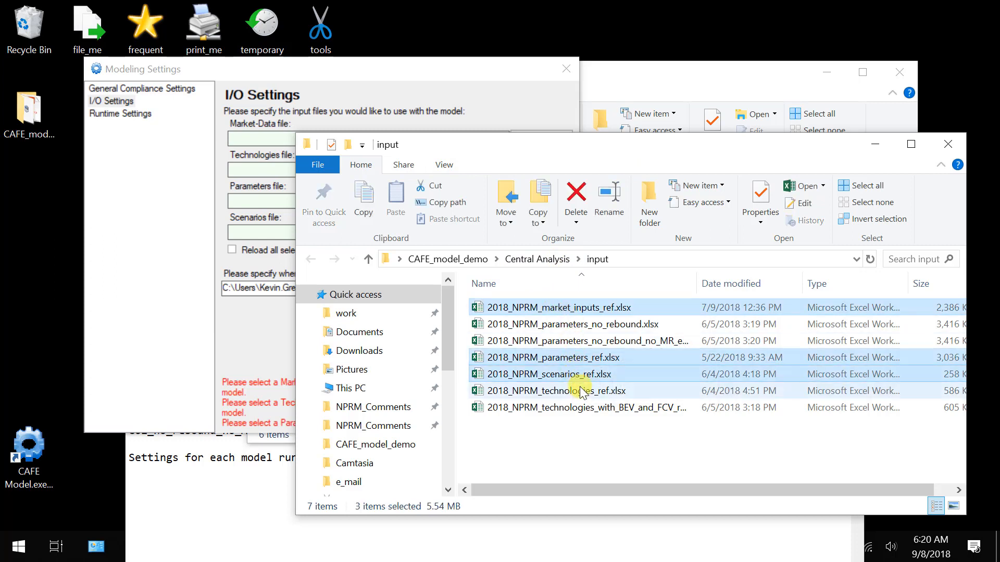
{"action": "left_click", "coordinate": [582, 391], "text": "ctrl"}
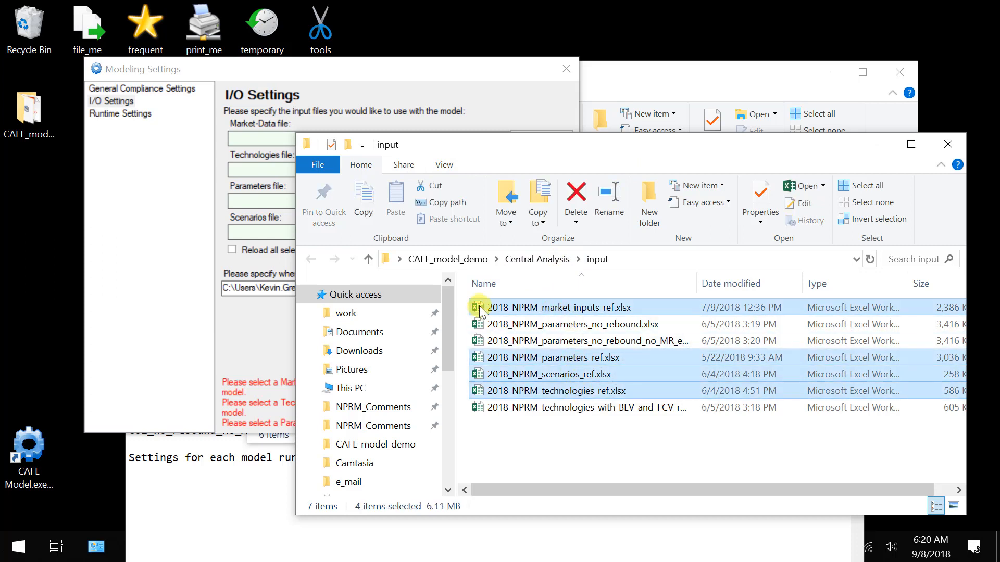
{"action": "left_click_drag", "start_coordinate": [479, 311], "coordinate": [268, 216]}
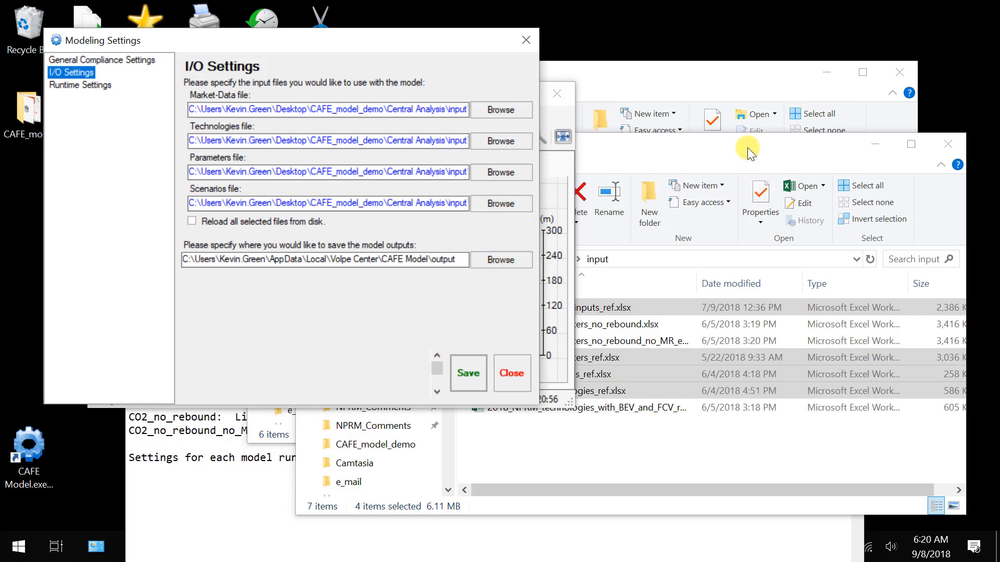
Step: Set the model output location to the output_CAFE_demo folder from Central Analysis and save the modeling settings
{"action": "left_click", "coordinate": [742, 80]}
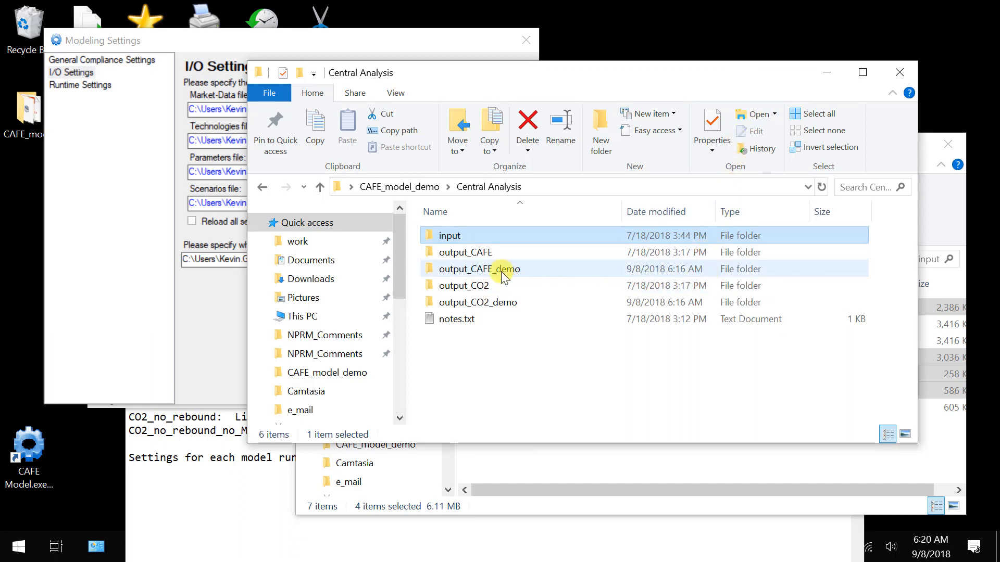
{"action": "left_click_drag", "start_coordinate": [473, 274], "coordinate": [226, 266]}
{"action": "left_click", "coordinate": [226, 314]}
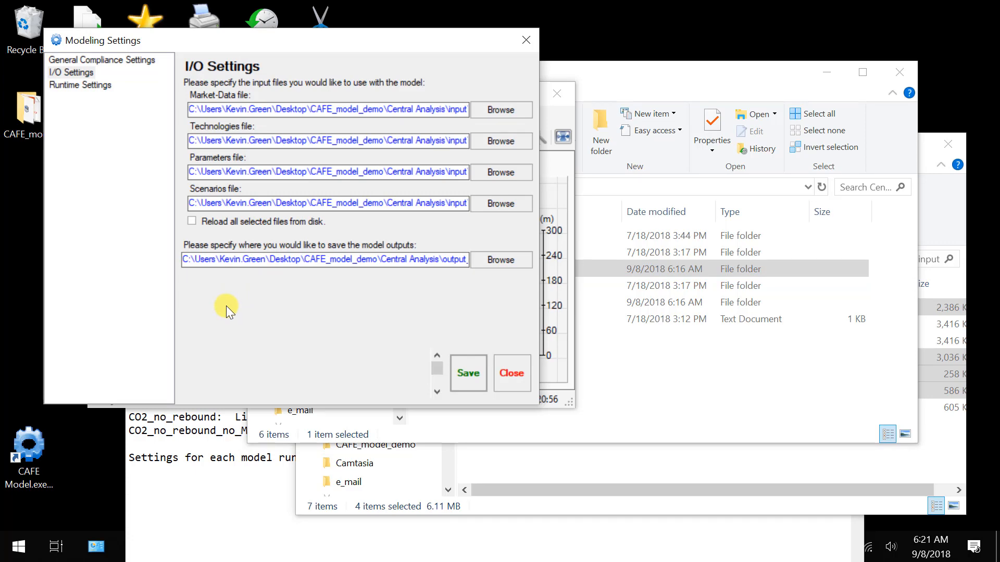
{"action": "left_click", "coordinate": [464, 379]}
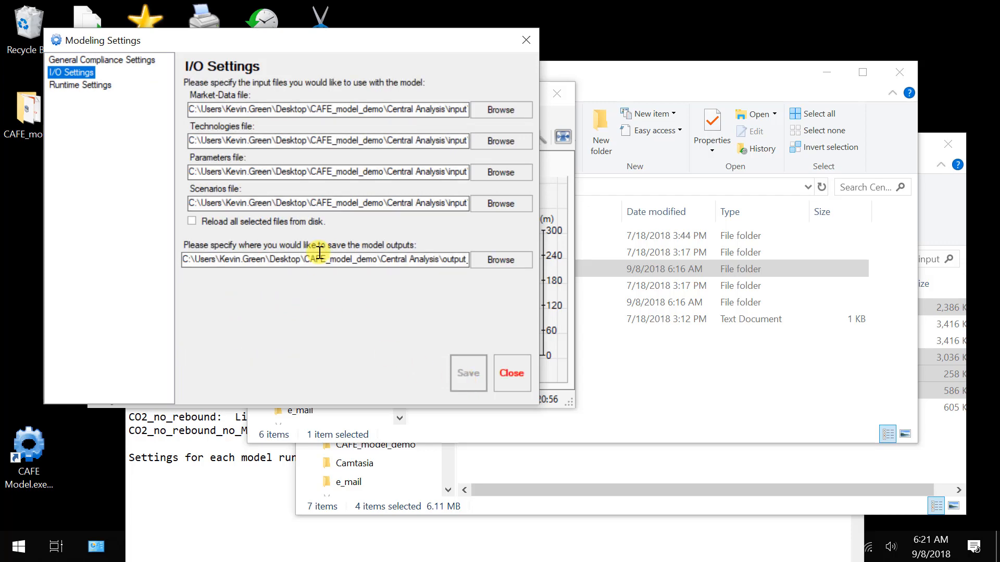
Step: Open the Runtime Settings page, close notes.txt, and arrange Summary.txt side by side with the Modeling Settings window
{"action": "left_click", "coordinate": [101, 83]}
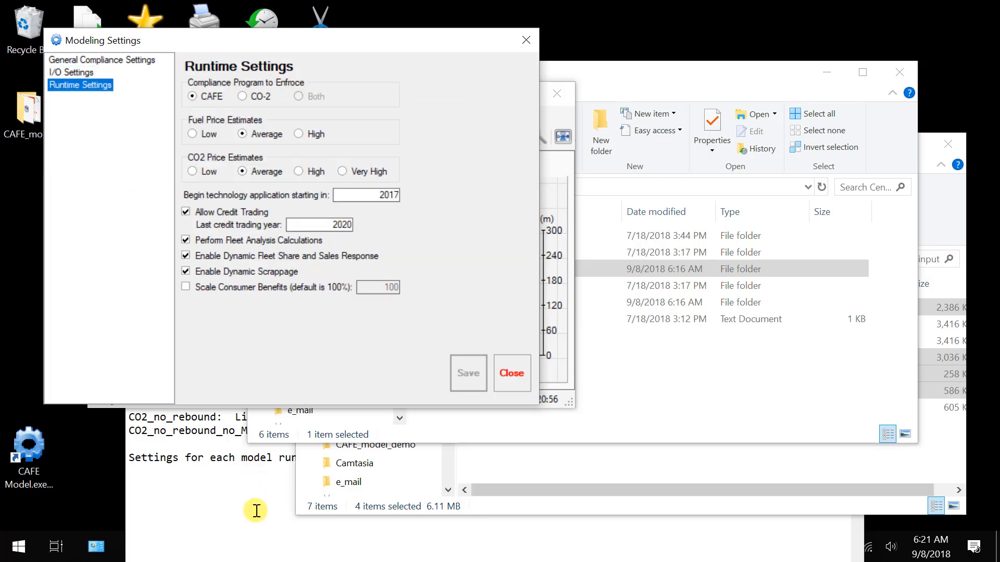
{"action": "left_click", "coordinate": [246, 465]}
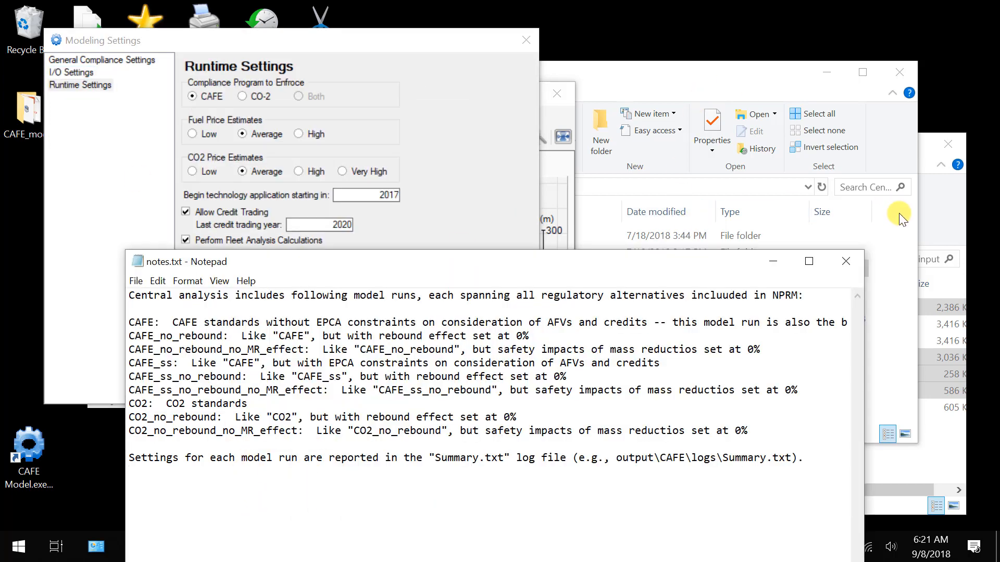
{"action": "left_click", "coordinate": [846, 261]}
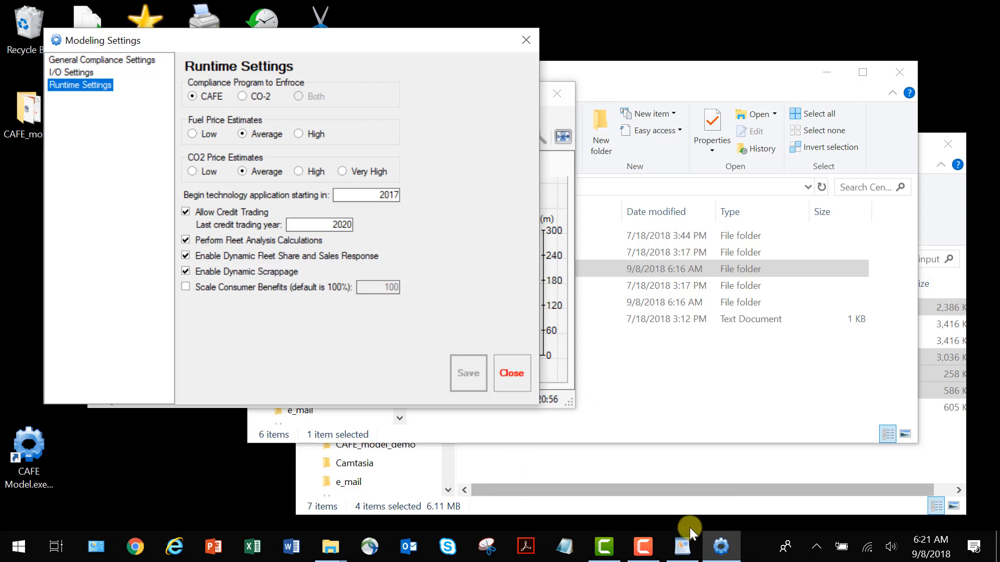
{"action": "left_click", "coordinate": [683, 544]}
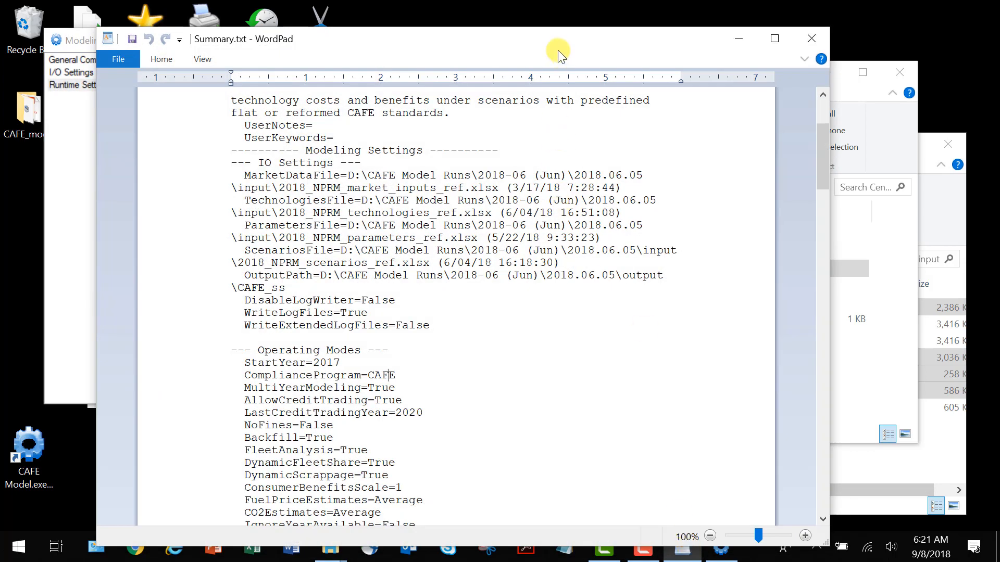
{"action": "left_click_drag", "start_coordinate": [650, 33], "coordinate": [839, 10]}
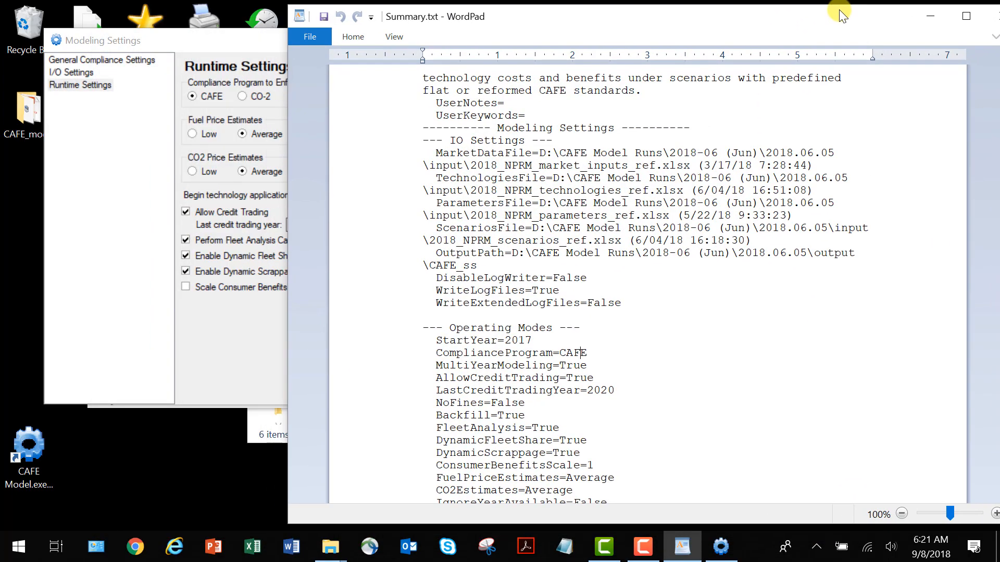
{"action": "left_click_drag", "start_coordinate": [268, 33], "coordinate": [216, 23]}
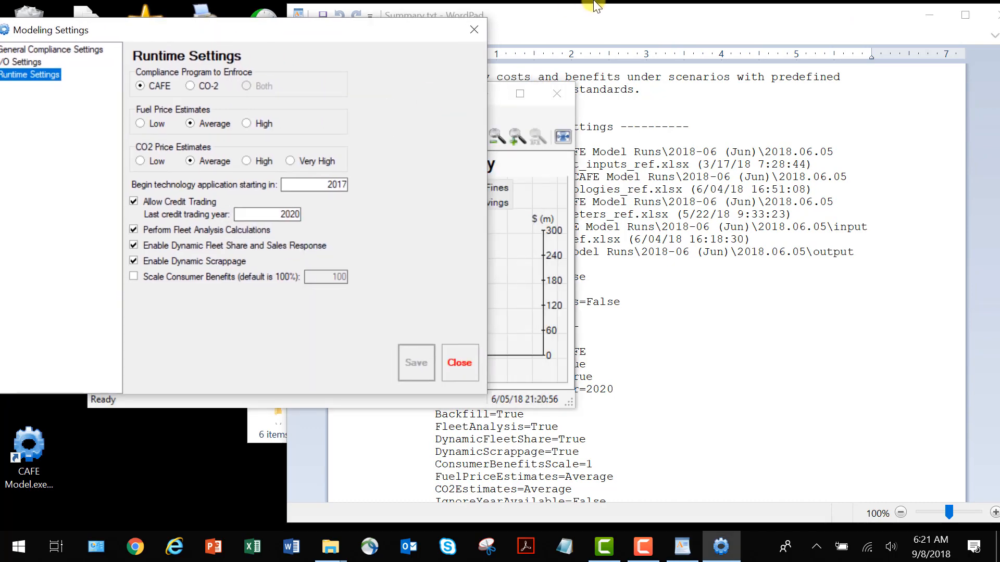
{"action": "left_click", "coordinate": [646, 18]}
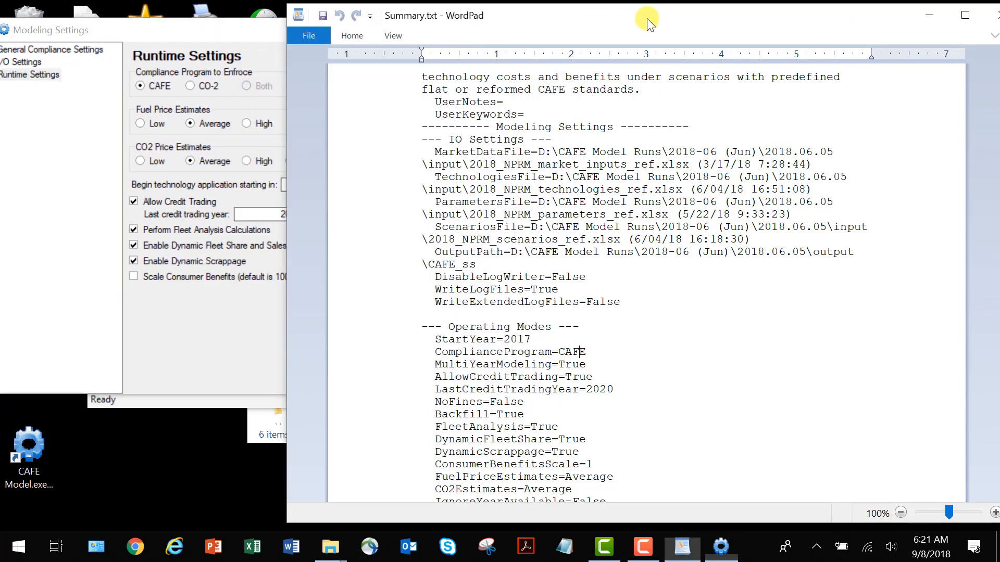
Step: Compare the Runtime Settings options with the Operating Modes section of Summary.txt, including compliance program and technology start year
{"action": "scroll", "coordinate": [602, 197], "scroll_direction": "down", "scroll_amount": 1}
{"action": "scroll", "coordinate": [532, 201], "scroll_direction": "up", "scroll_amount": 2}
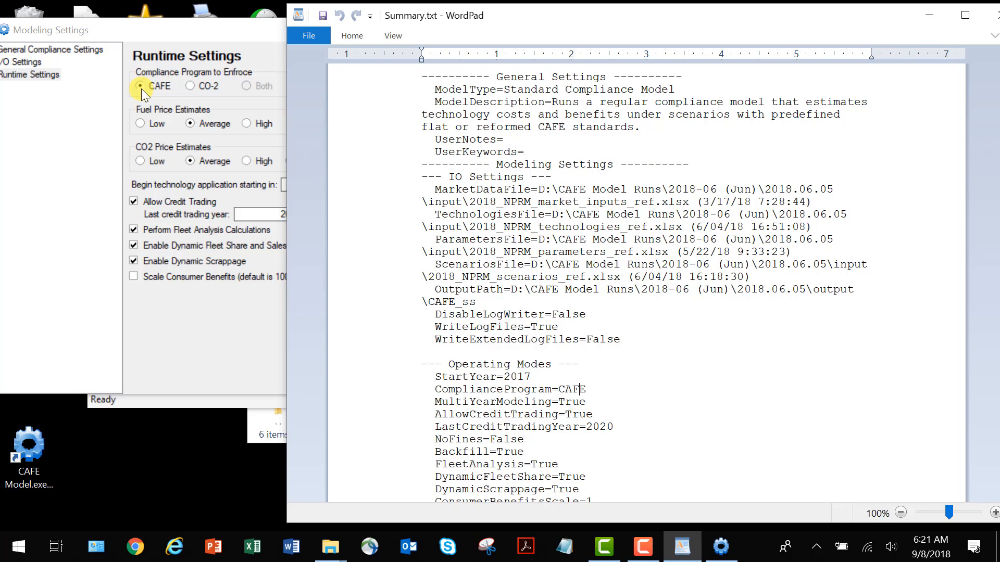
{"action": "left_click", "coordinate": [470, 290]}
{"action": "scroll", "coordinate": [470, 293], "scroll_direction": "down", "scroll_amount": 3}
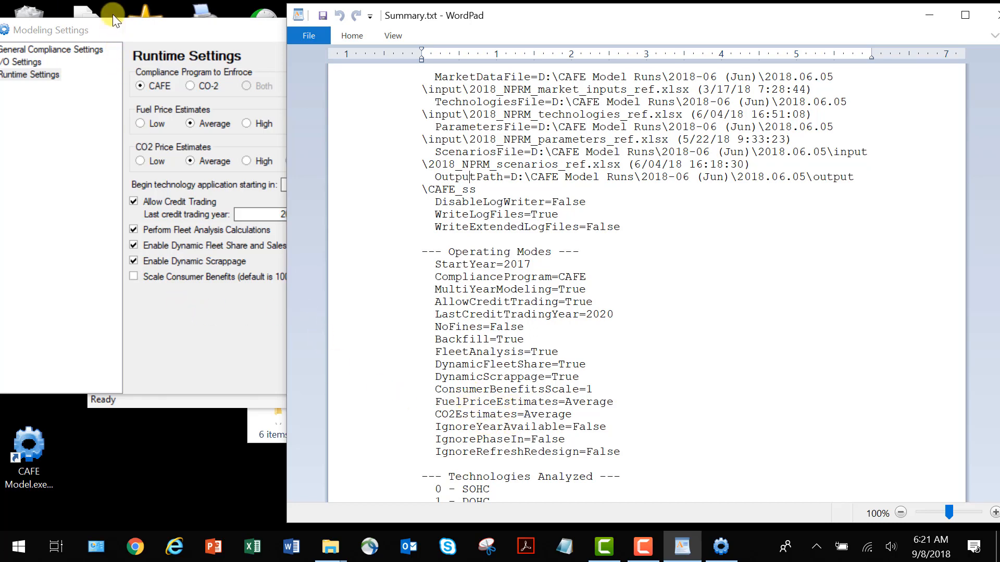
{"action": "left_click", "coordinate": [127, 24]}
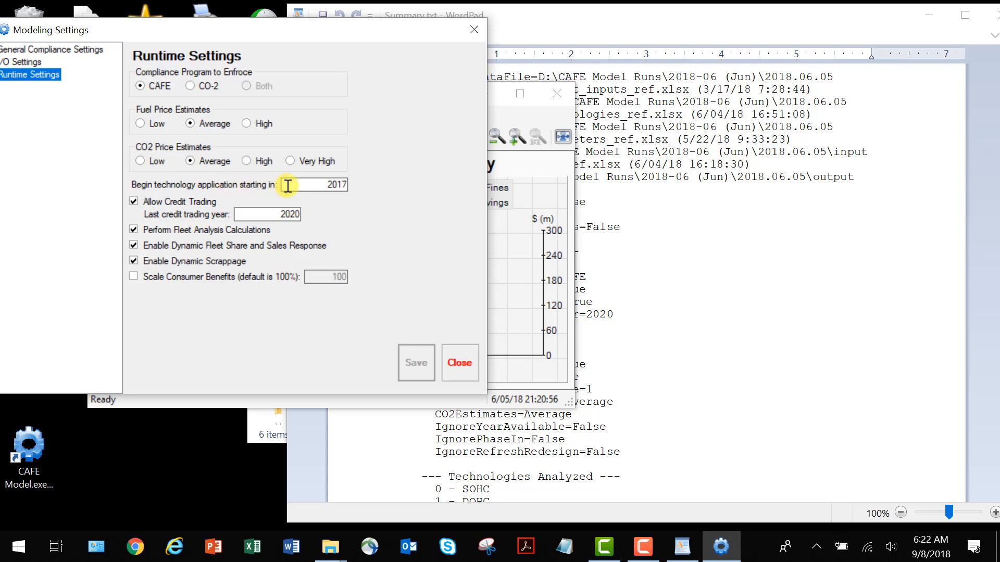
{"action": "left_click", "coordinate": [678, 296]}
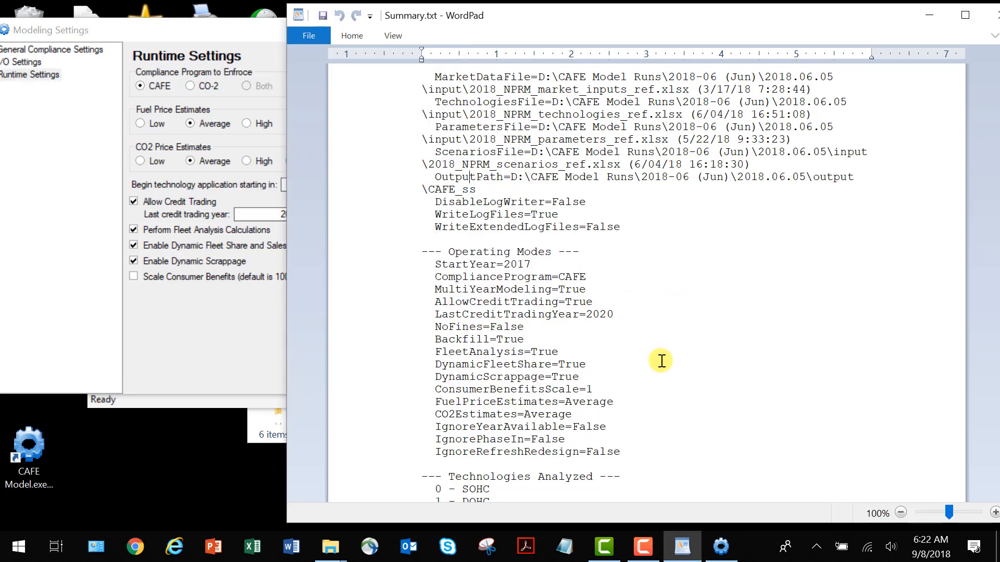
{"action": "scroll", "coordinate": [661, 361], "scroll_direction": "up", "scroll_amount": 1}
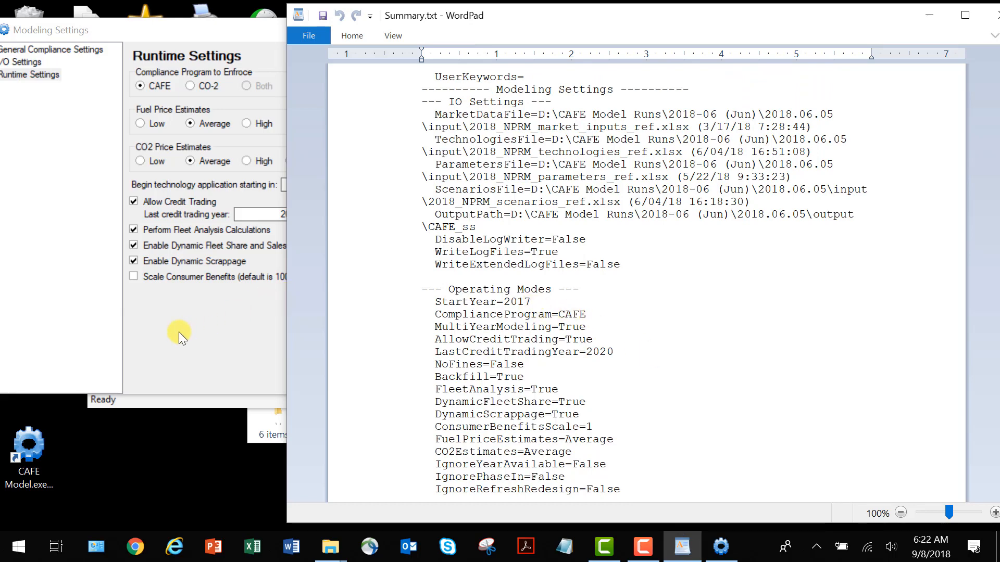
{"action": "left_click", "coordinate": [188, 316]}
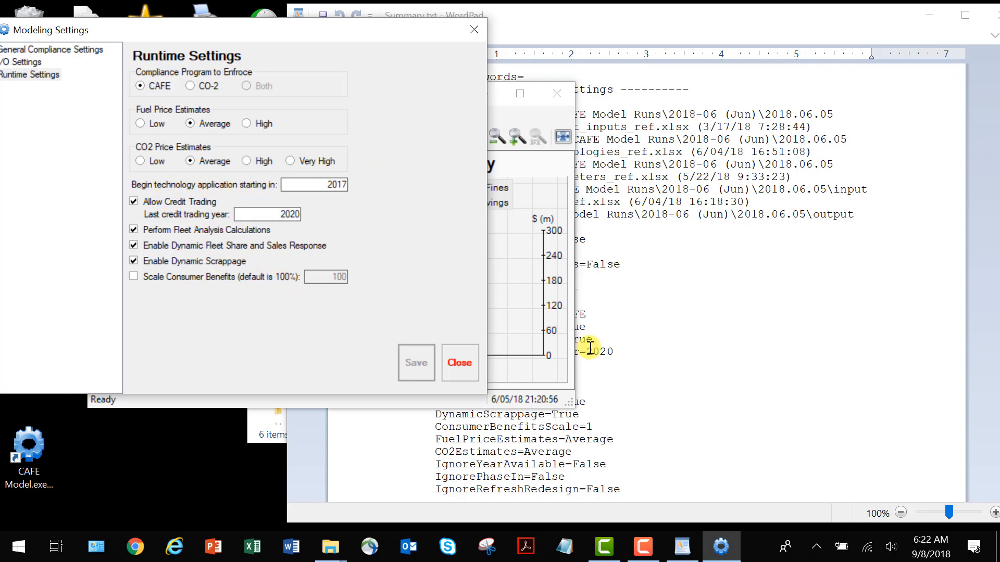
{"action": "left_click", "coordinate": [679, 311]}
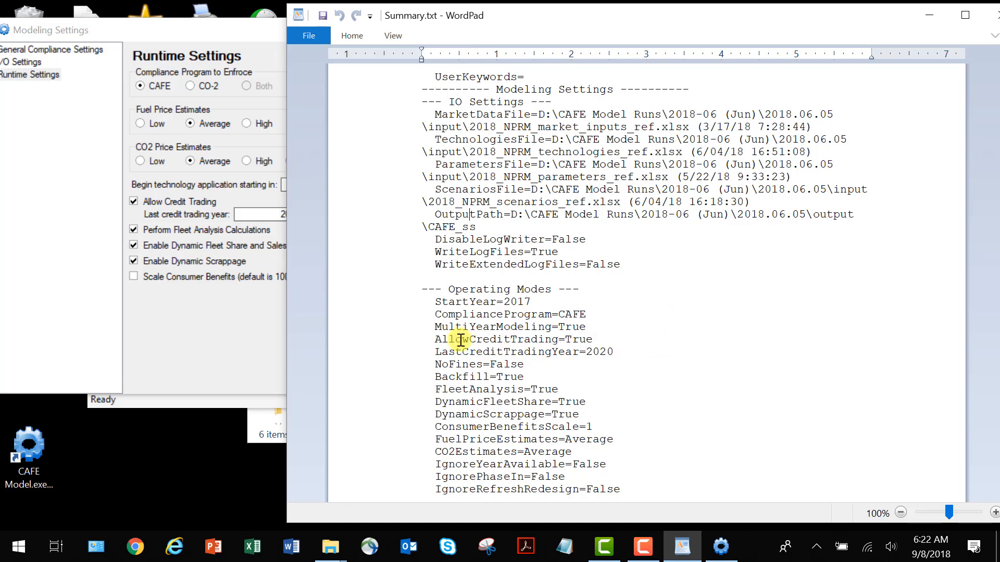
Step: Check the last credit trading year and fuel price estimates against Summary.txt, and close the Modeling Settings
{"action": "left_click", "coordinate": [249, 363]}
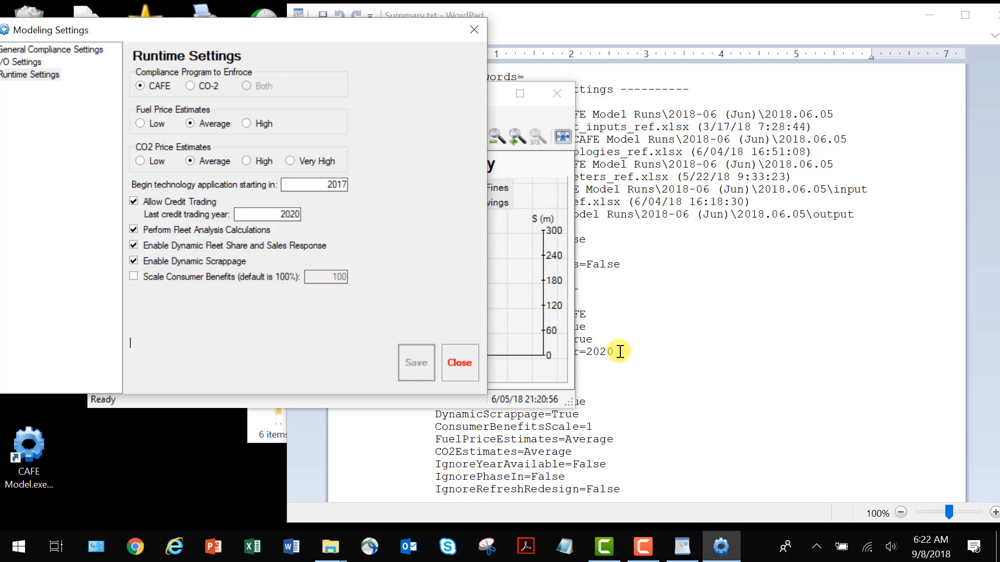
{"action": "left_click", "coordinate": [691, 366]}
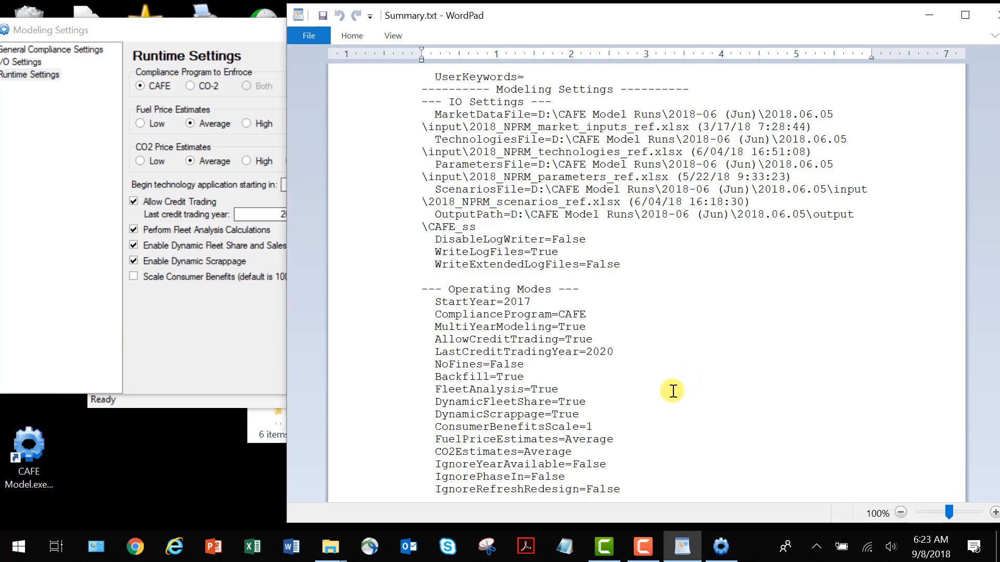
{"action": "left_click_drag", "start_coordinate": [618, 351], "coordinate": [448, 355]}
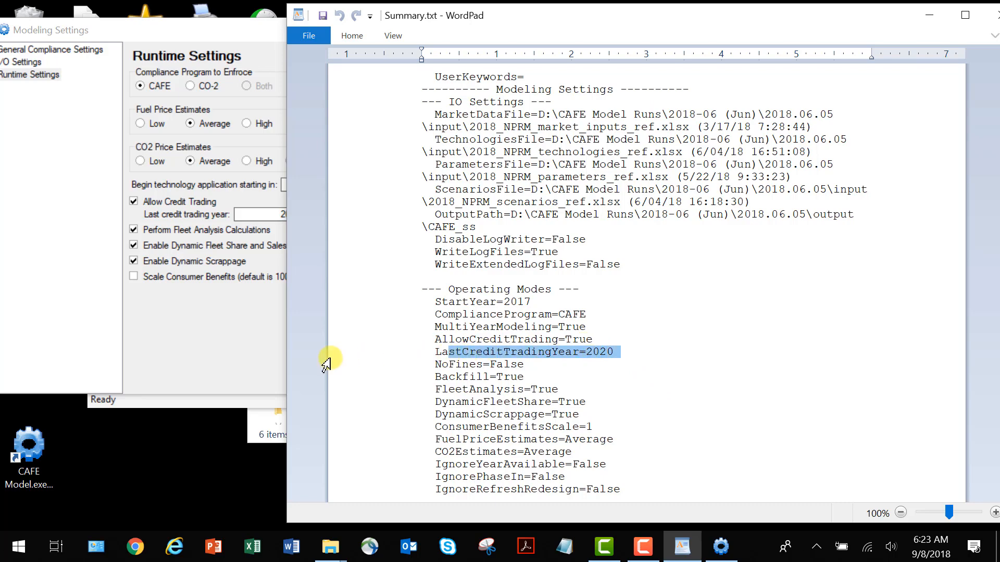
{"action": "left_click", "coordinate": [196, 286]}
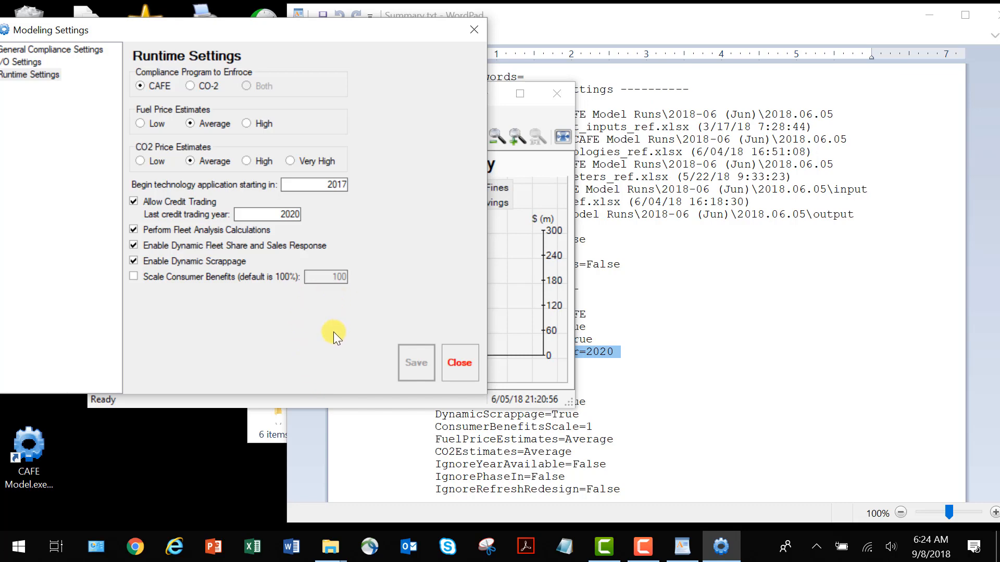
{"action": "left_click", "coordinate": [735, 251]}
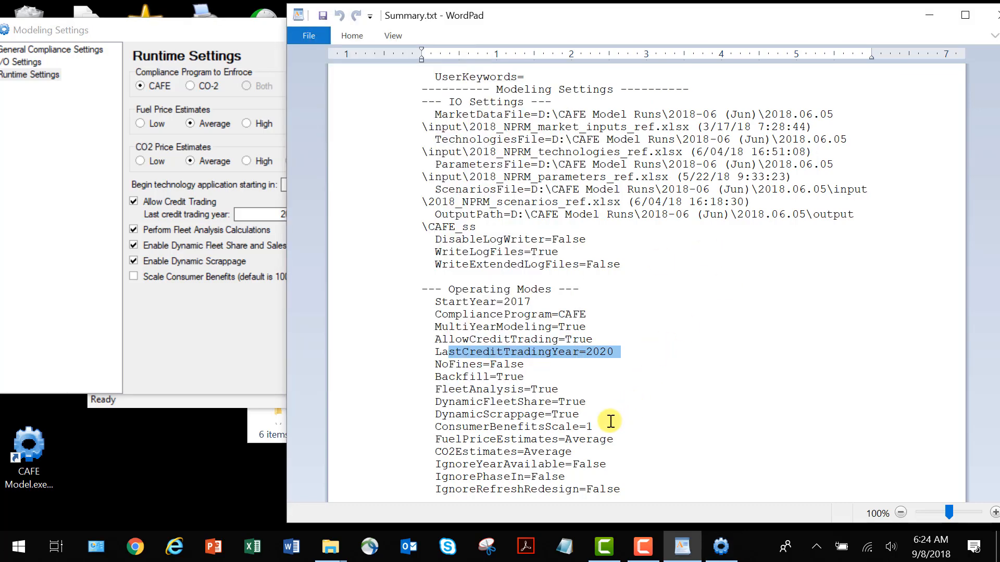
{"action": "left_click_drag", "start_coordinate": [599, 439], "coordinate": [542, 437]}
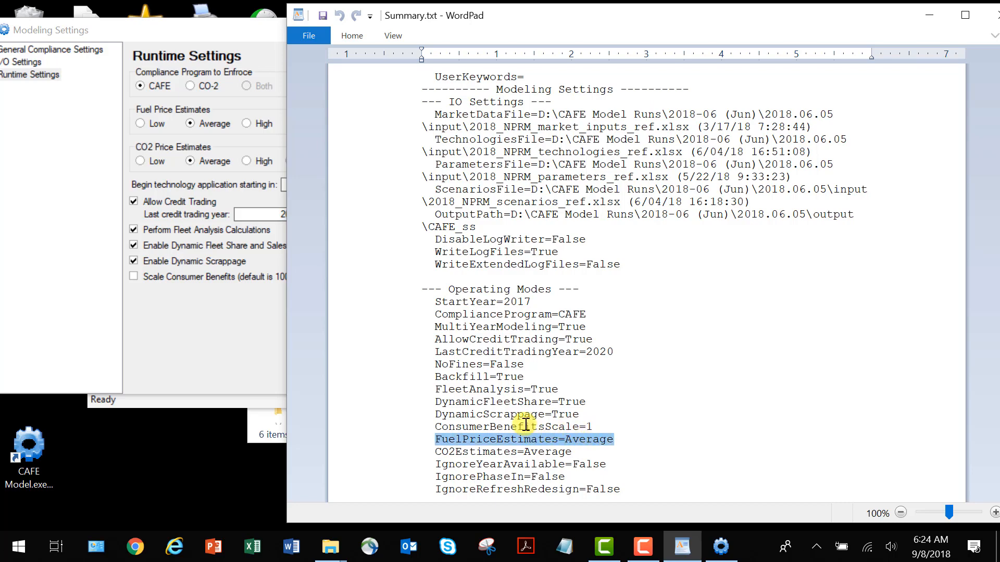
{"action": "left_click", "coordinate": [226, 334]}
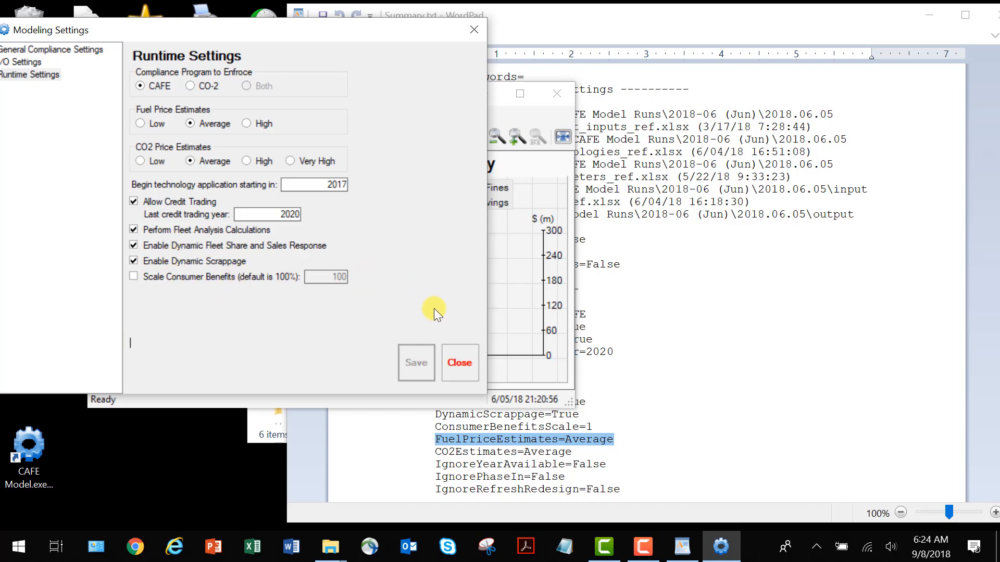
{"action": "left_click", "coordinate": [452, 354]}
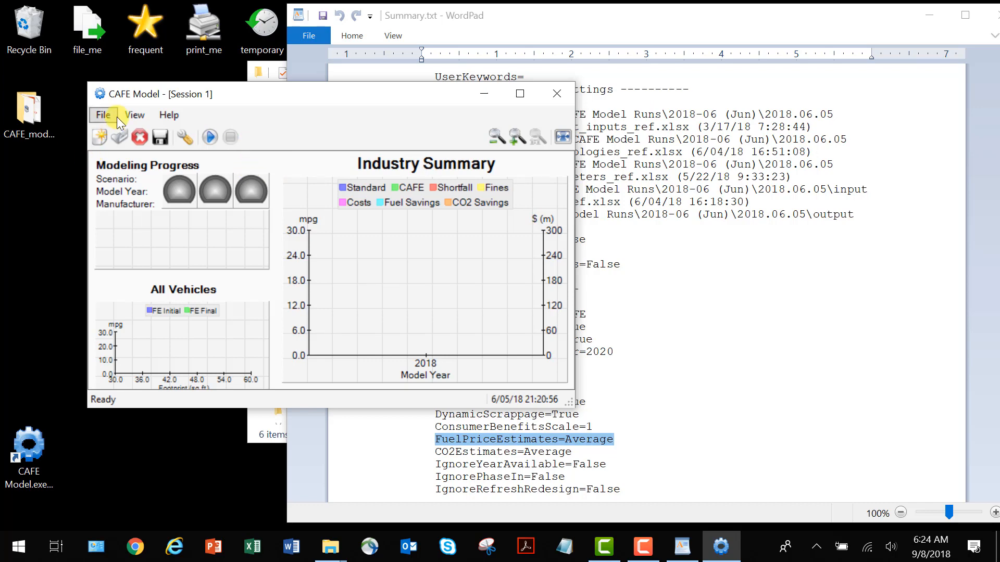
Step: Save the session as CAFE_ss_demo in the Central Analysis folder inside CAFE_model_demo on the Desktop
{"action": "left_click", "coordinate": [103, 115]}
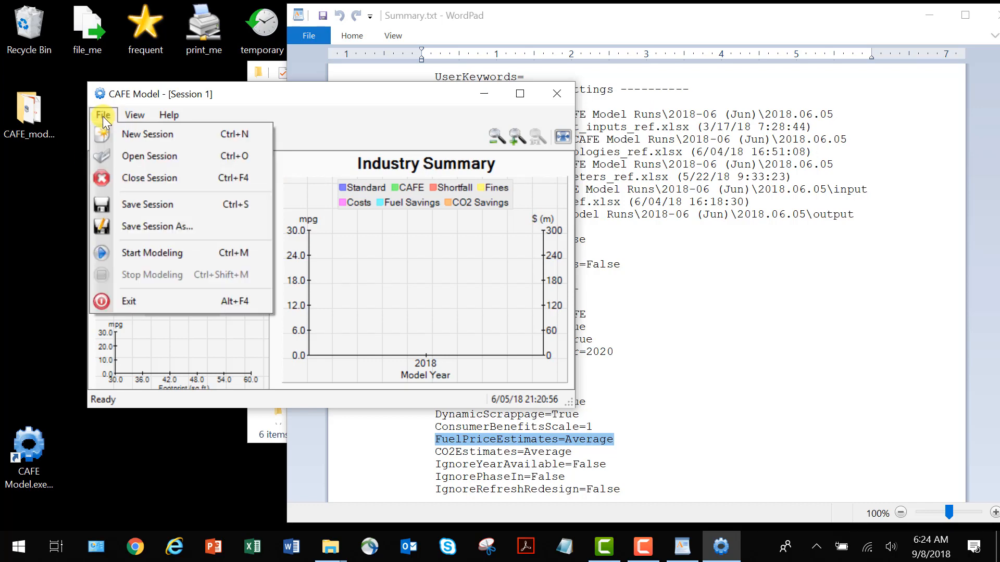
{"action": "left_click", "coordinate": [136, 229]}
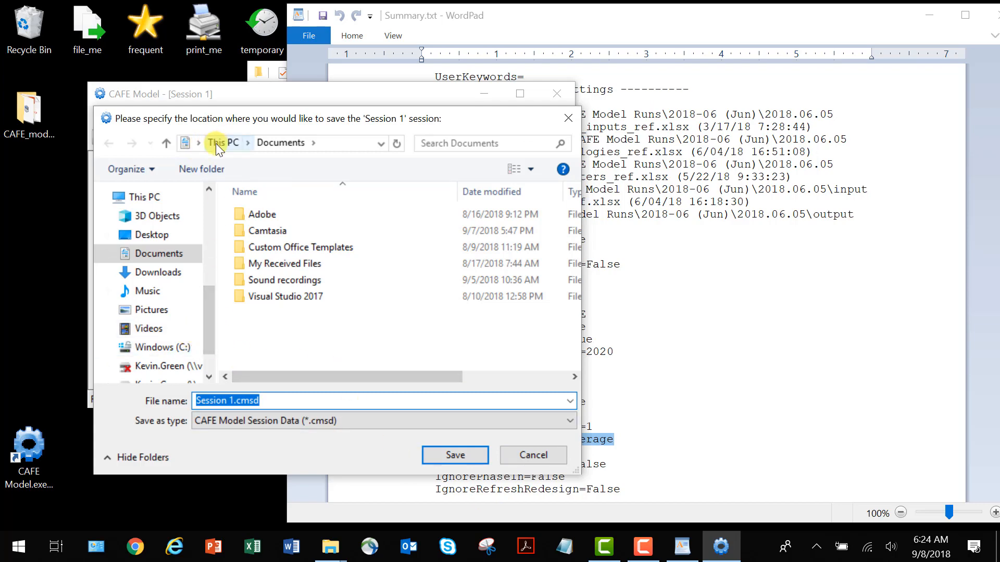
{"action": "left_click", "coordinate": [156, 234]}
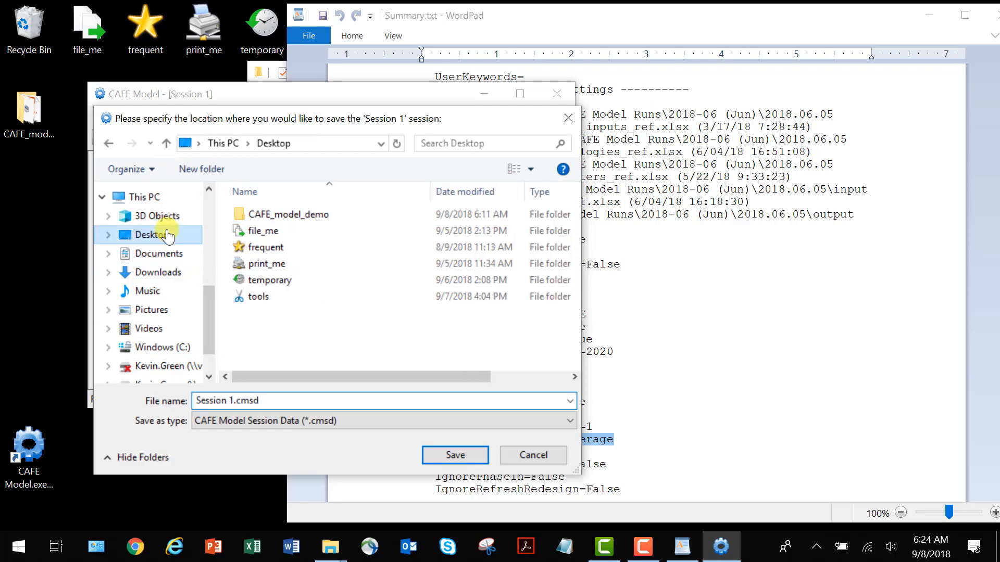
{"action": "double_click", "coordinate": [258, 217]}
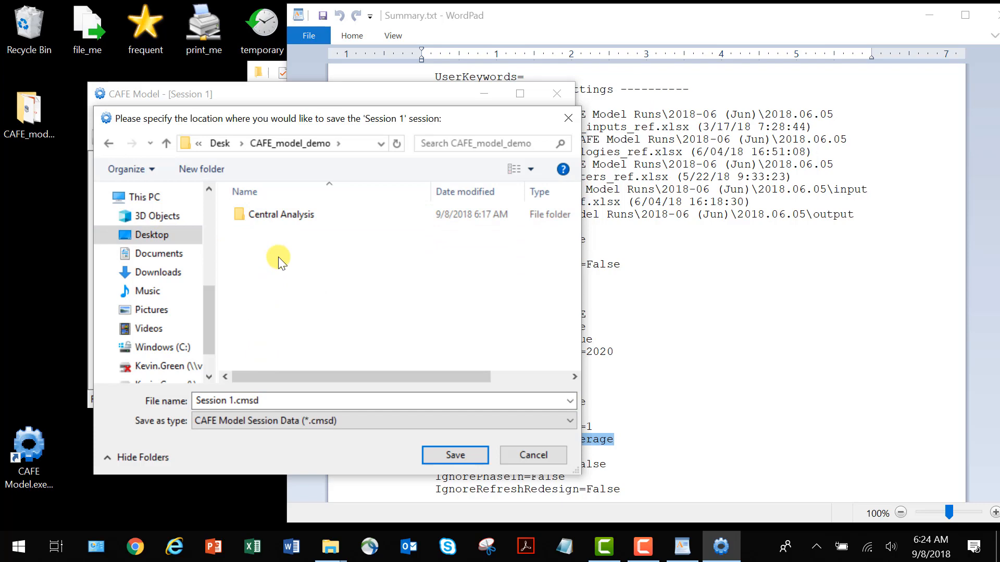
{"action": "double_click", "coordinate": [279, 215]}
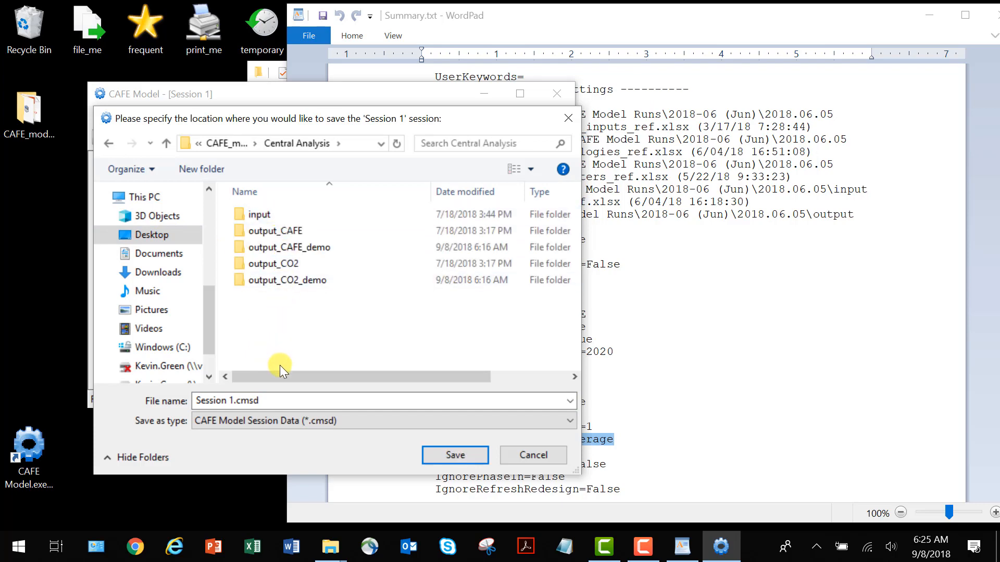
{"action": "left_click", "coordinate": [280, 400]}
{"action": "type", "text": "CAFE_ss"}
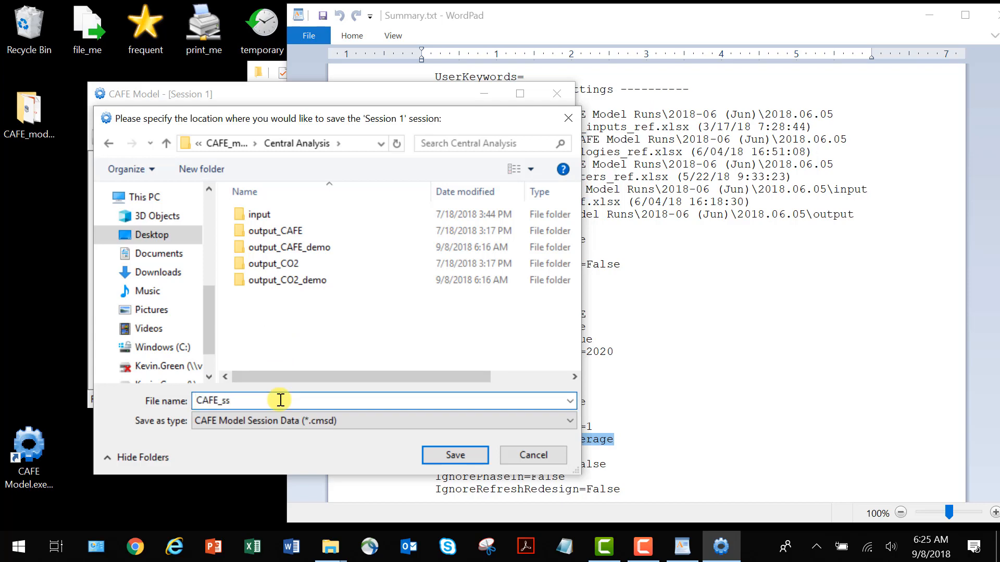
{"action": "type", "text": "_demo"}
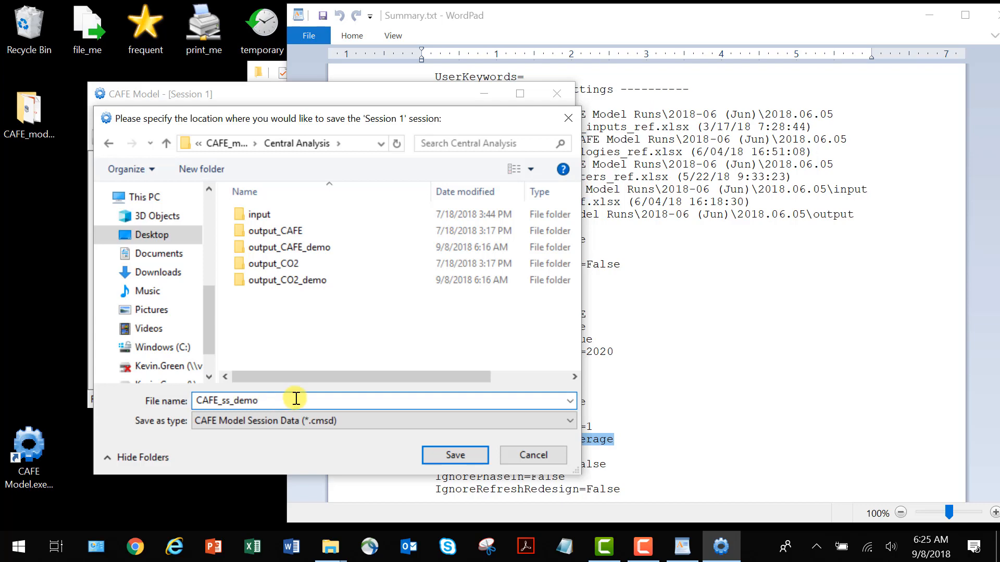
{"action": "left_click", "coordinate": [464, 449]}
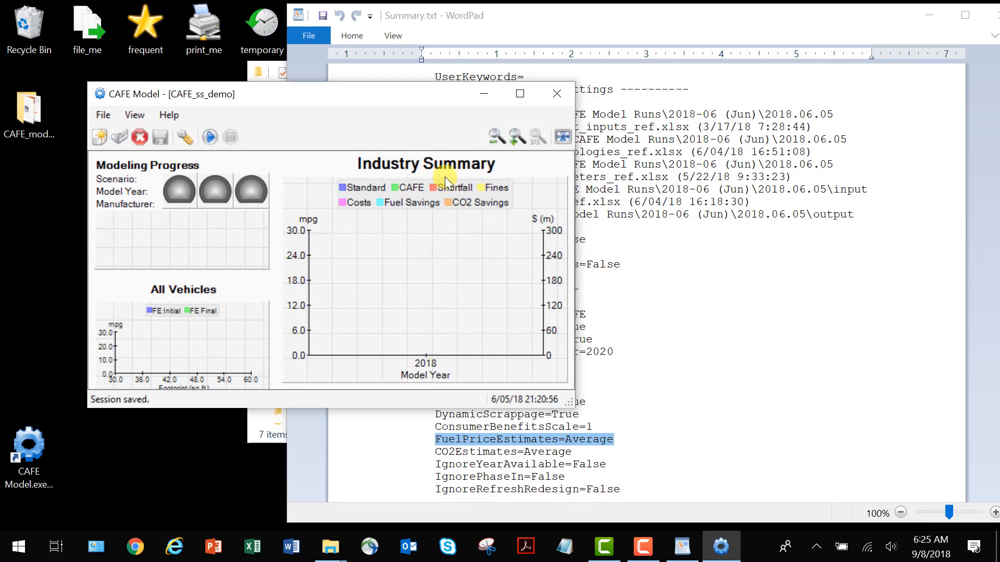
Step: Maximize the CAFE Model window and start modeling the CAFE_ss_demo session
{"action": "left_click", "coordinate": [518, 93]}
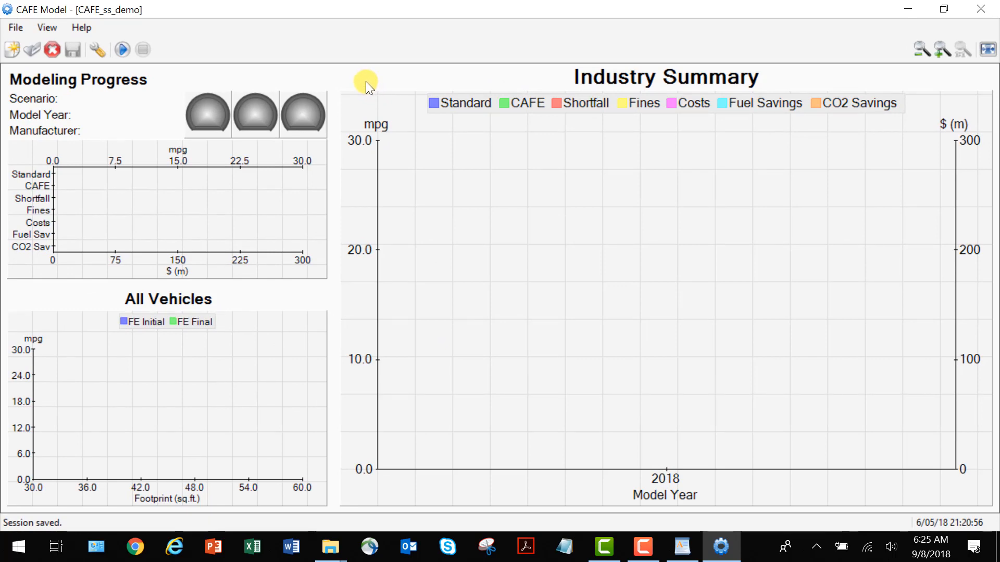
{"action": "left_click", "coordinate": [128, 48]}
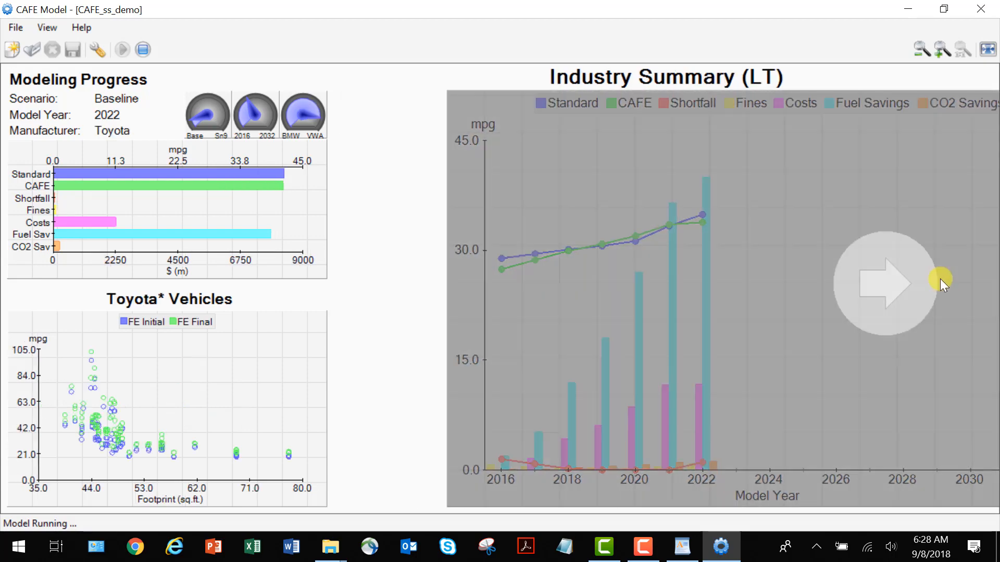
Step: View the passenger-car and overall Industry Summary charts during the model run, and switch to the VWA manufacturer chart
{"action": "left_click", "coordinate": [932, 279]}
{"action": "left_click", "coordinate": [375, 320]}
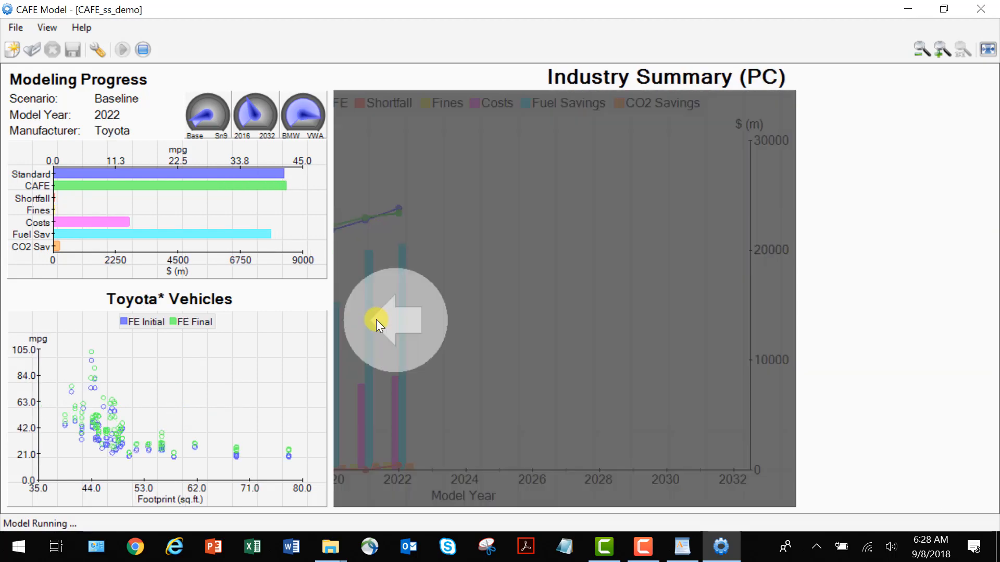
{"action": "left_click", "coordinate": [349, 311]}
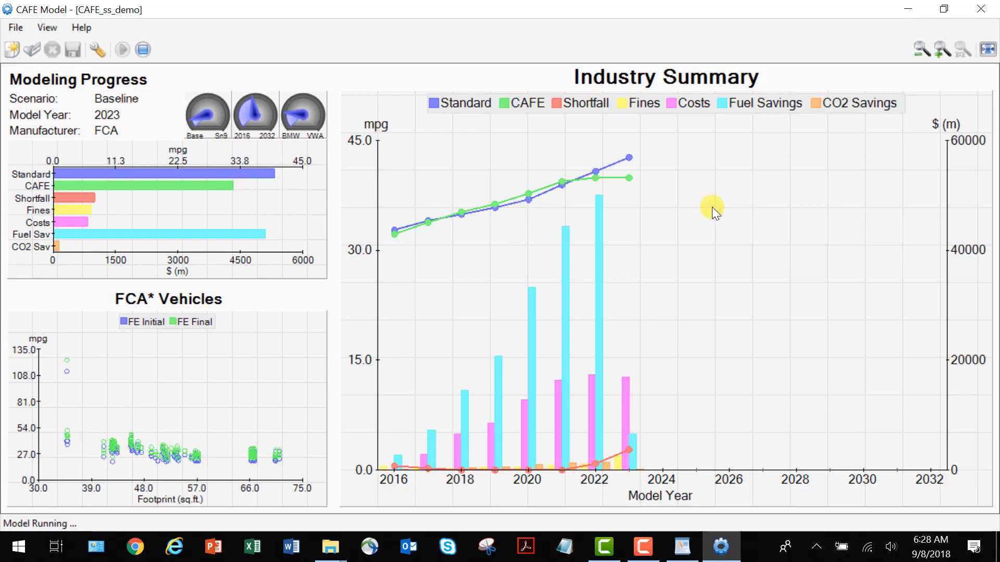
{"action": "left_click_drag", "start_coordinate": [691, 207], "coordinate": [710, 492]}
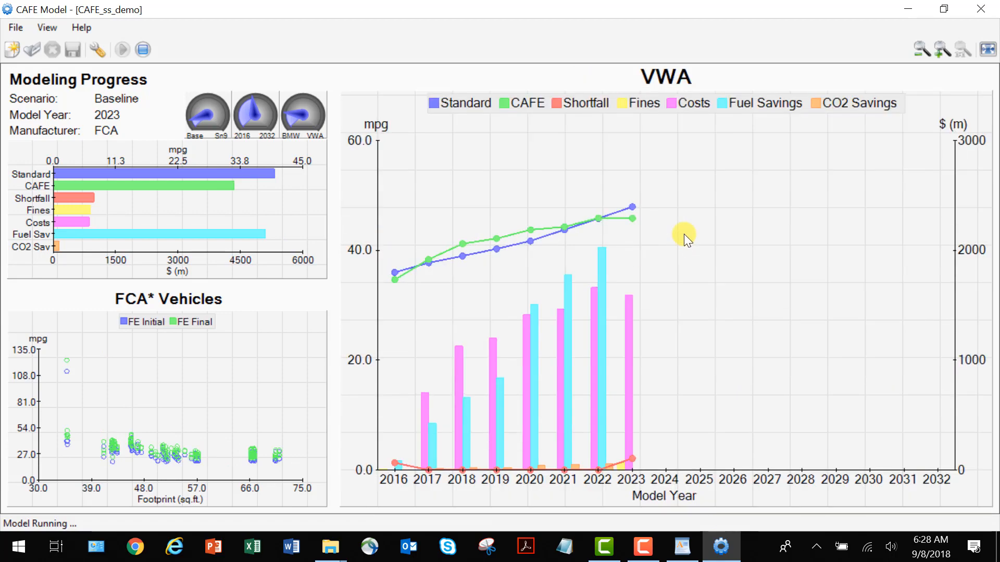
Step: View the Volvo, Industry Summary and other manufacturer charts while the CAFE_ss_demo session is running
{"action": "left_click_drag", "start_coordinate": [683, 233], "coordinate": [695, 376]}
{"action": "left_click_drag", "start_coordinate": [698, 250], "coordinate": [724, 192]}
{"action": "left_click_drag", "start_coordinate": [719, 344], "coordinate": [715, 168]}
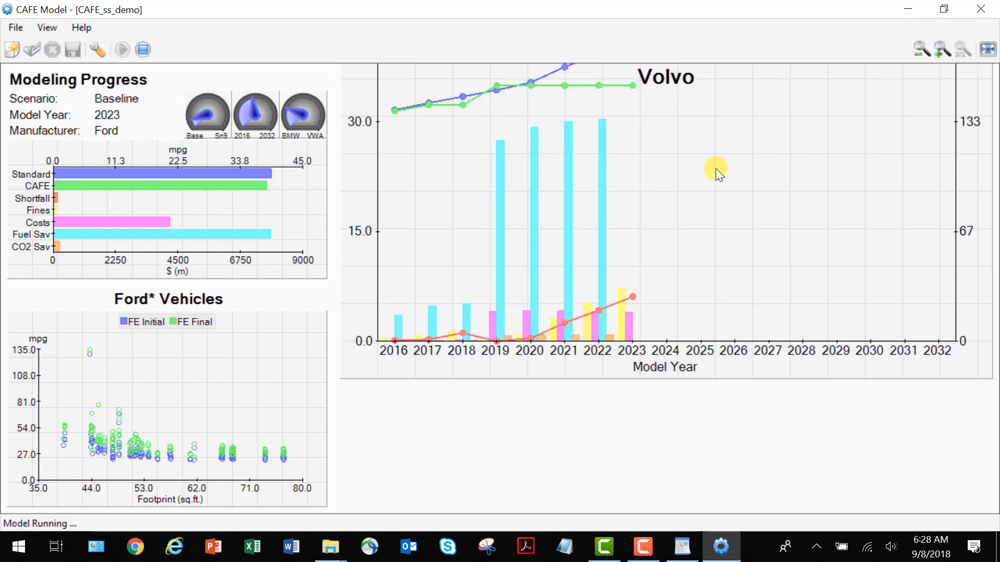
{"action": "left_click_drag", "start_coordinate": [723, 384], "coordinate": [726, 167]}
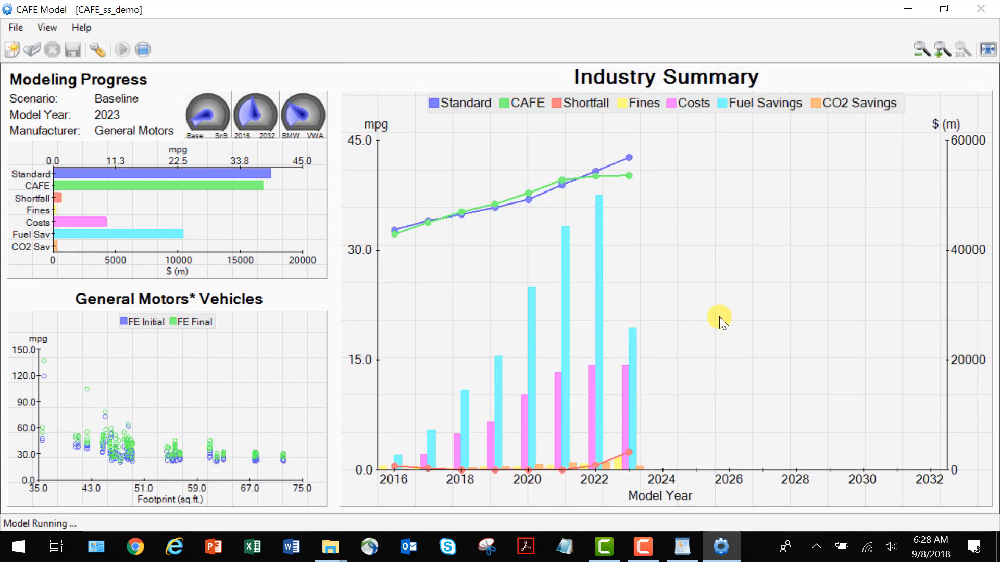
{"action": "left_click_drag", "start_coordinate": [721, 337], "coordinate": [712, 29]}
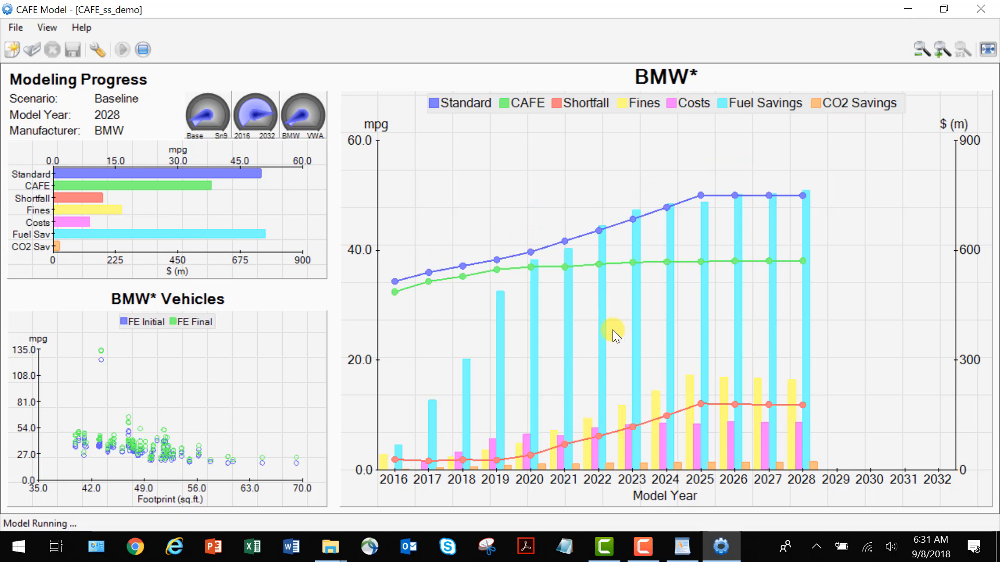
Step: Restore the running CAFE Model window to a smaller size, move it aside, and close Summary.txt of the CAFE_ss run
{"action": "left_click", "coordinate": [944, 10]}
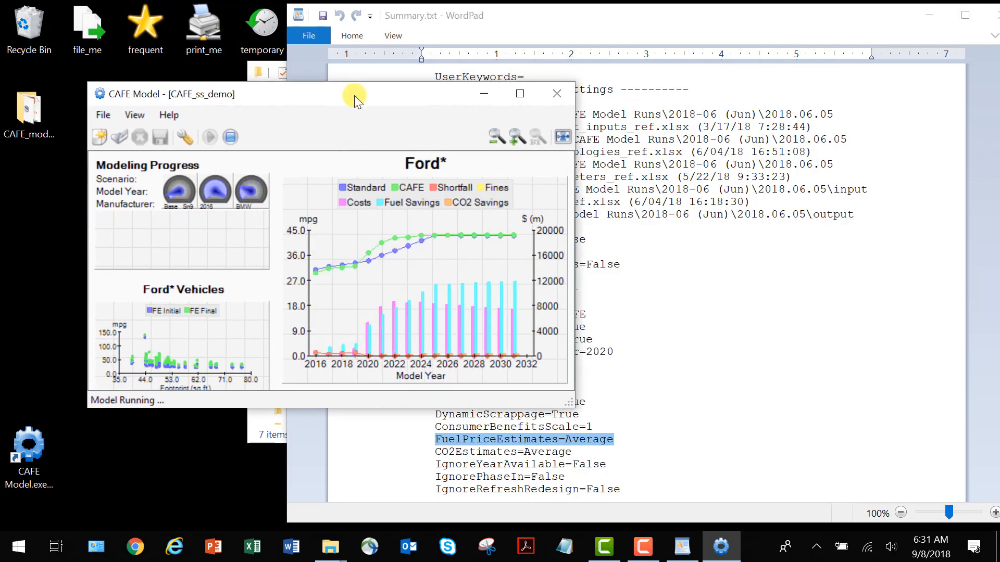
{"action": "left_click_drag", "start_coordinate": [354, 96], "coordinate": [278, 21]}
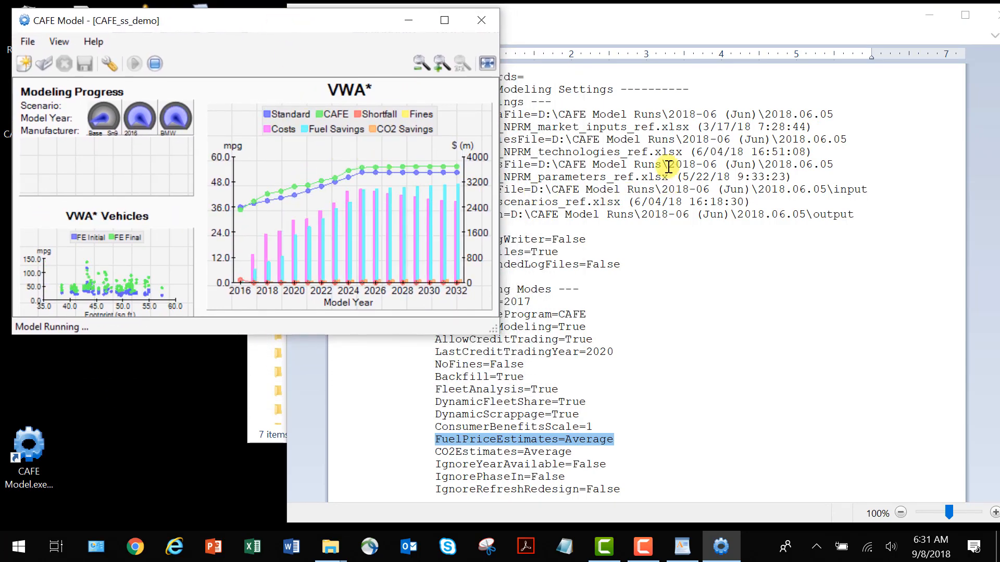
{"action": "left_click", "coordinate": [913, 84]}
{"action": "left_click_drag", "start_coordinate": [766, 17], "coordinate": [686, 28]}
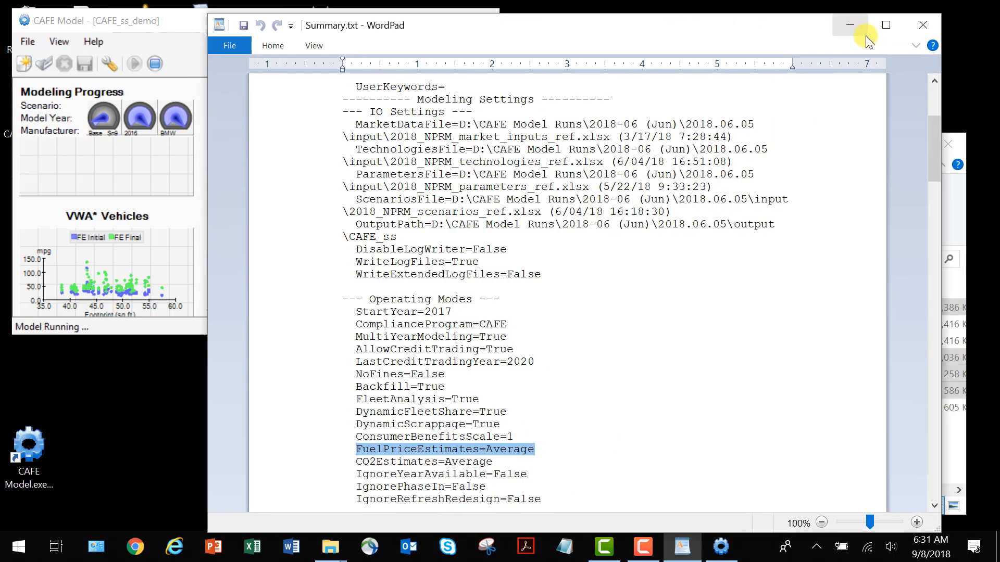
{"action": "left_click", "coordinate": [932, 25]}
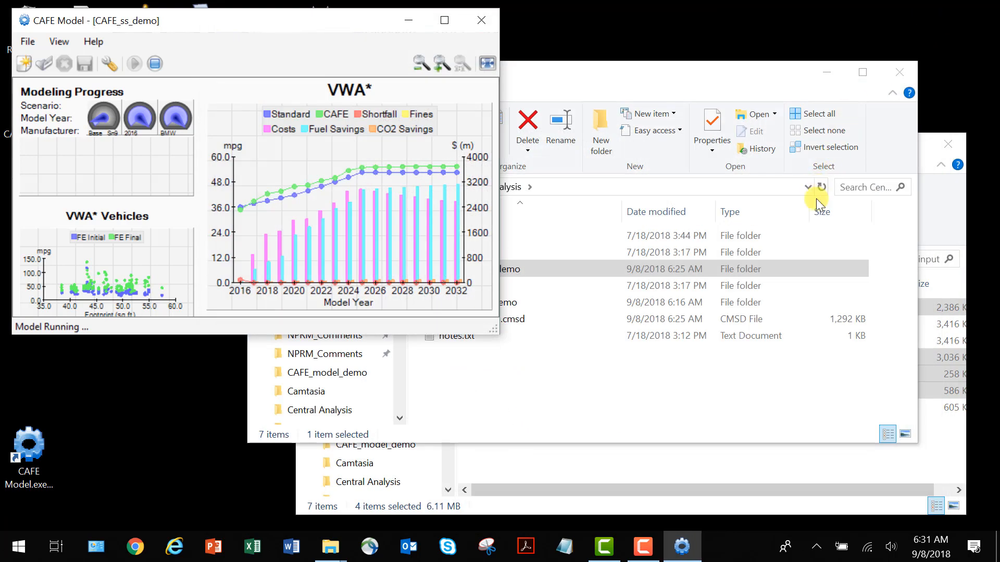
Step: In the Central Analysis folder, go to the logs folder of the CAFE run inside output_CAFE
{"action": "left_click", "coordinate": [930, 229]}
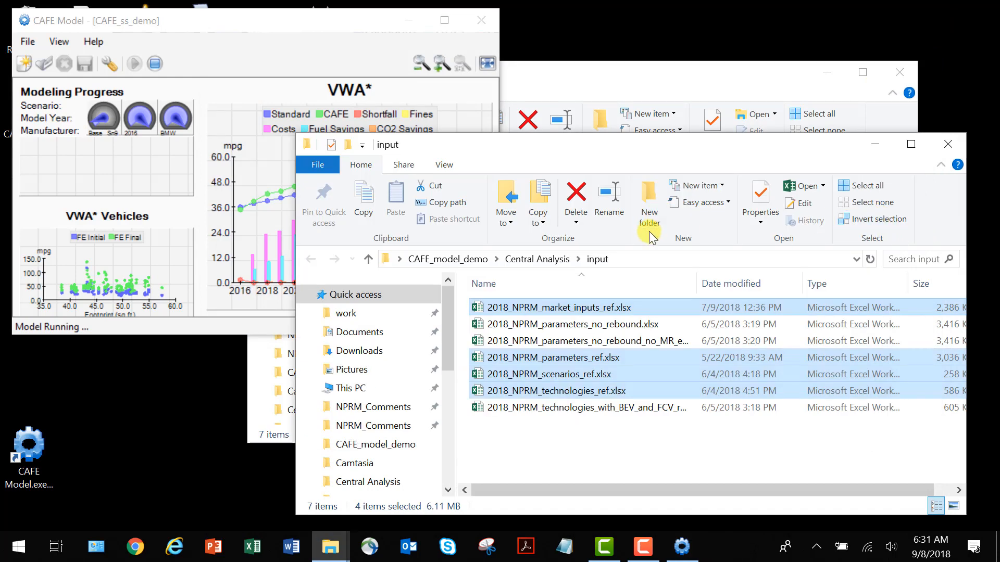
{"action": "left_click", "coordinate": [645, 74]}
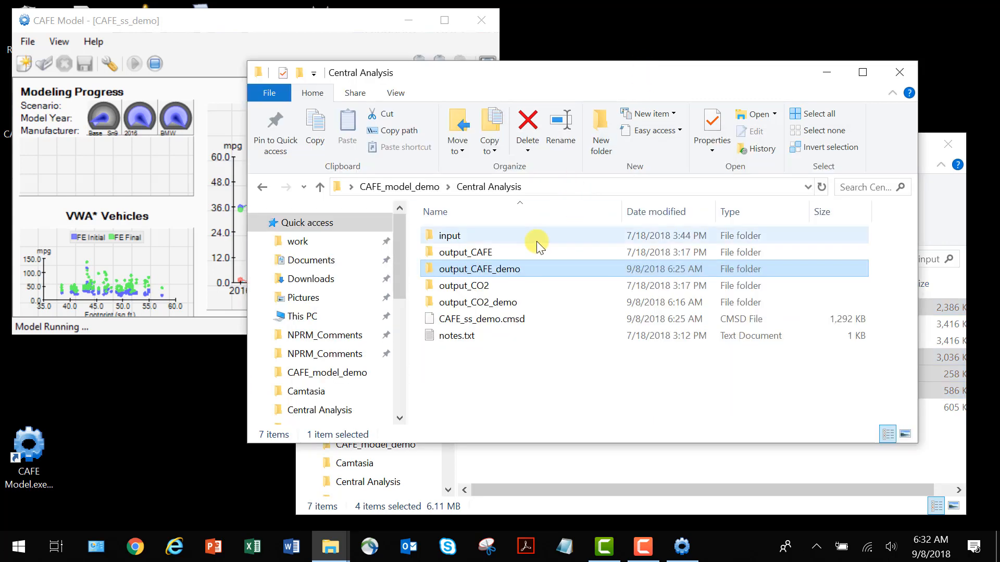
{"action": "double_click", "coordinate": [510, 251]}
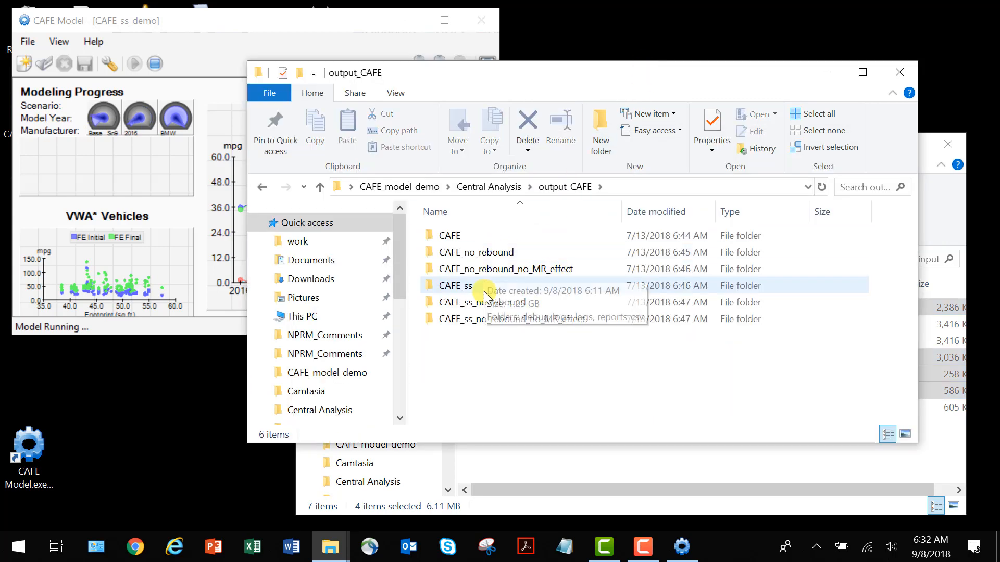
{"action": "left_click", "coordinate": [464, 241]}
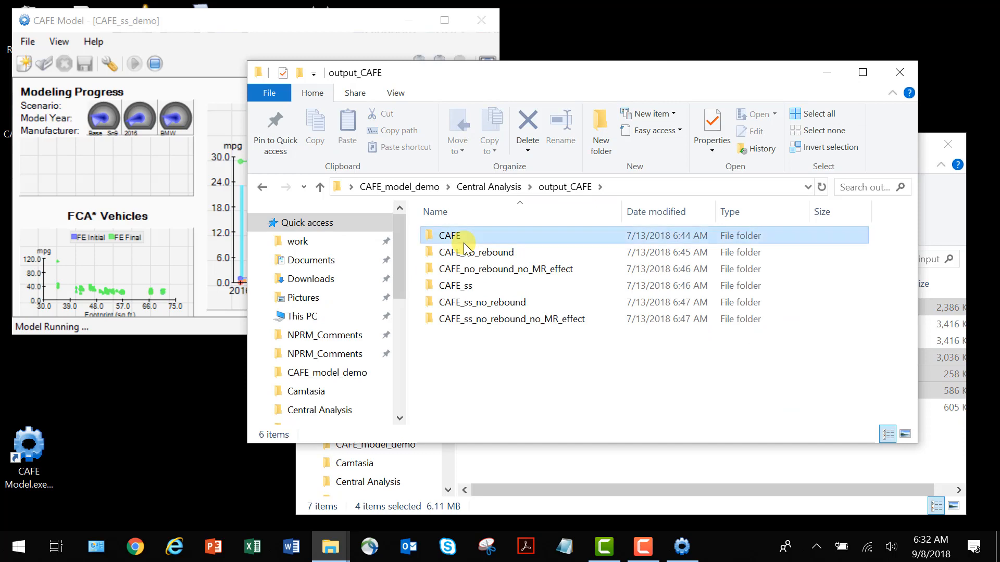
{"action": "double_click", "coordinate": [465, 245]}
{"action": "double_click", "coordinate": [464, 254]}
{"action": "scroll", "coordinate": [475, 311], "scroll_direction": "down", "scroll_amount": 1}
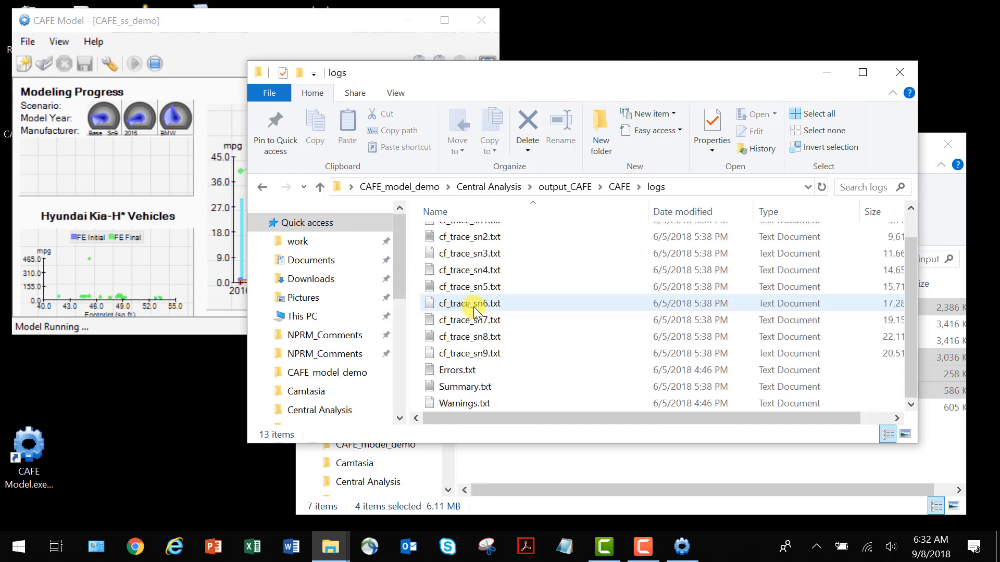
Step: Open Summary.txt of the CAFE run in WordPad
{"action": "left_click", "coordinate": [476, 386]}
{"action": "right_click", "coordinate": [478, 387]}
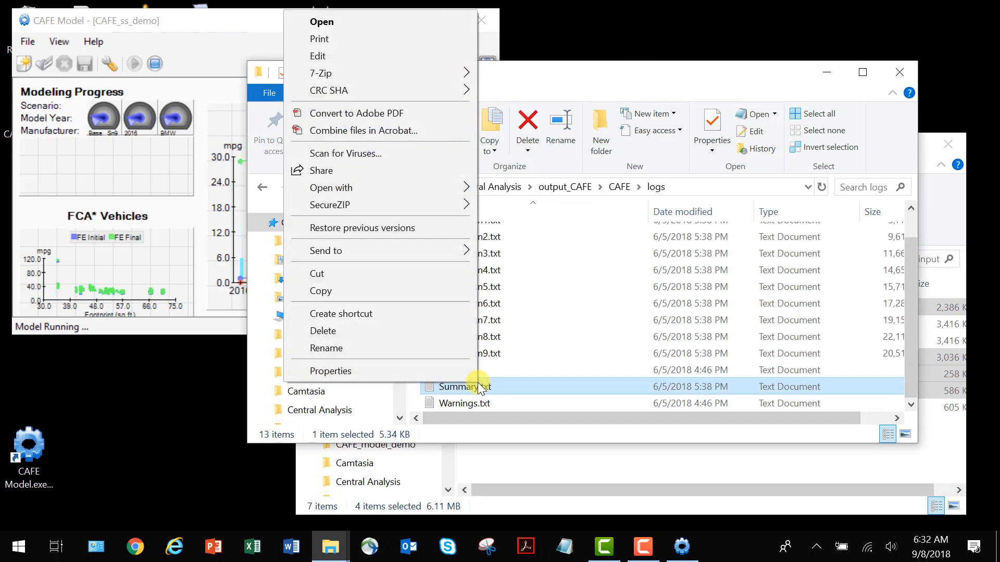
{"action": "mouse_move", "coordinate": [458, 187]}
{"action": "left_click", "coordinate": [505, 206]}
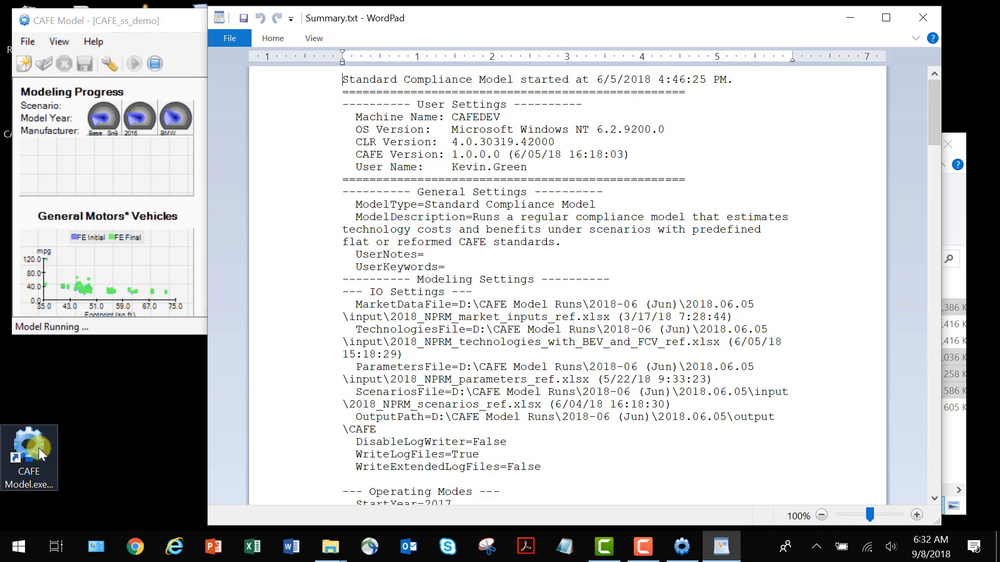
Step: Launch a second instance of CAFE Model, accept its warnings, and open the CAFE_ss_demo.cmsd session
{"action": "double_click", "coordinate": [38, 448]}
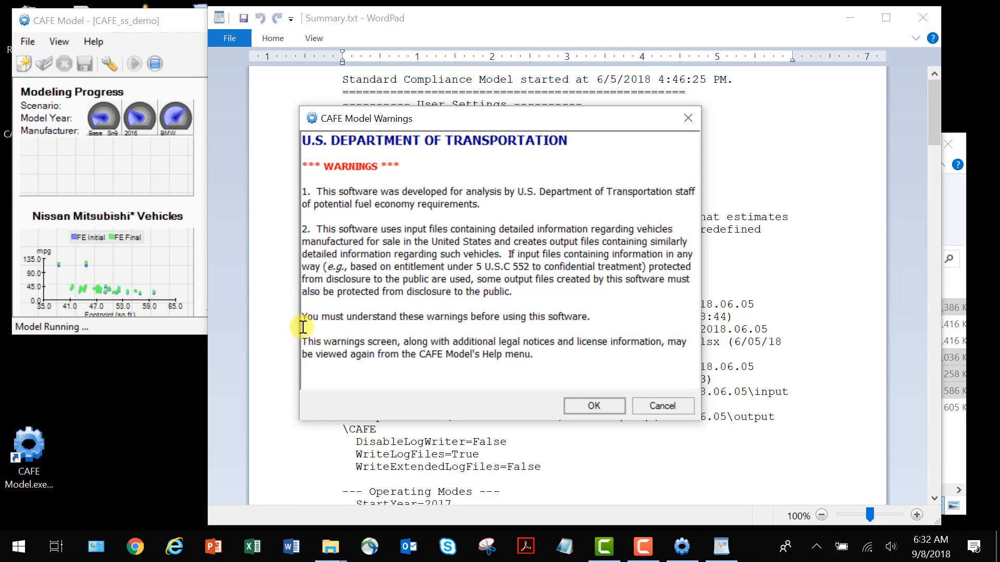
{"action": "left_click", "coordinate": [568, 406]}
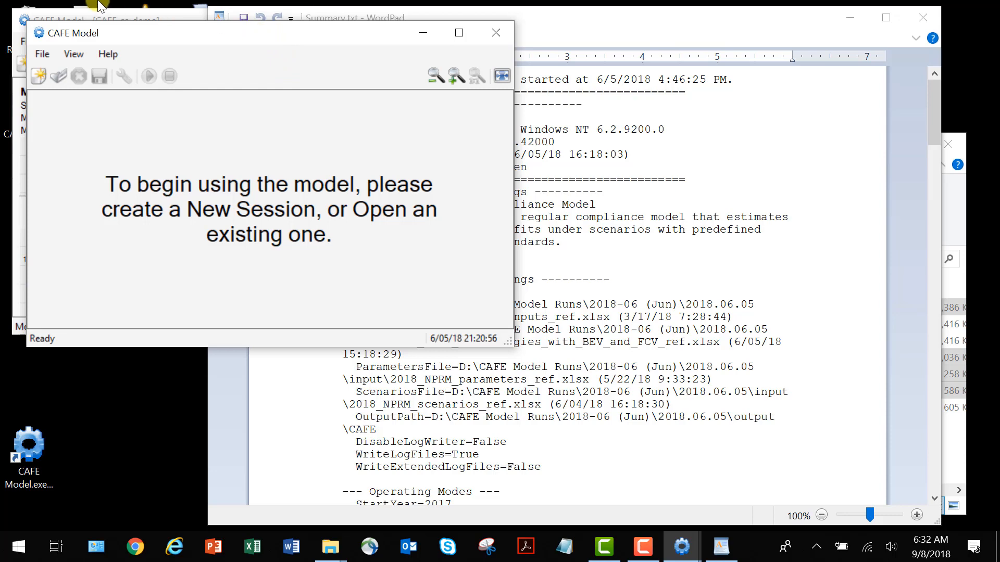
{"action": "left_click", "coordinate": [59, 74]}
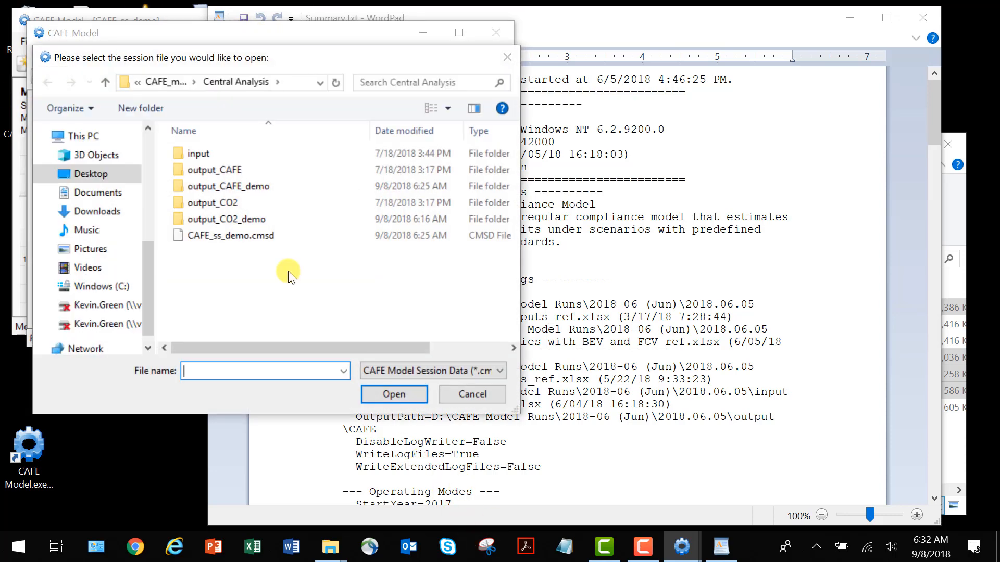
{"action": "left_click", "coordinate": [213, 239]}
{"action": "double_click", "coordinate": [213, 240]}
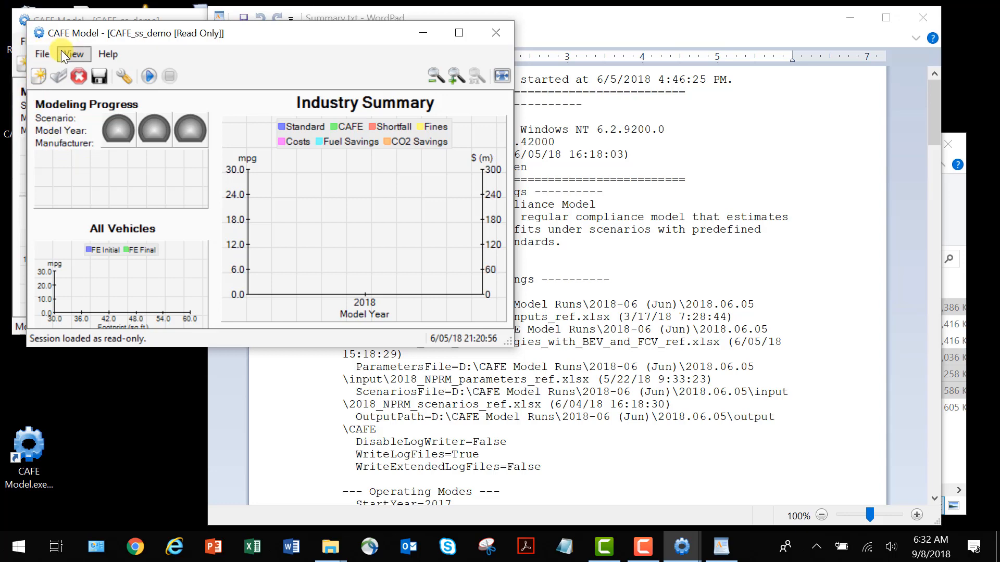
Step: Save a copy of the session as CAFE_demo.cmsd in the Central Analysis folder
{"action": "left_click", "coordinate": [43, 53]}
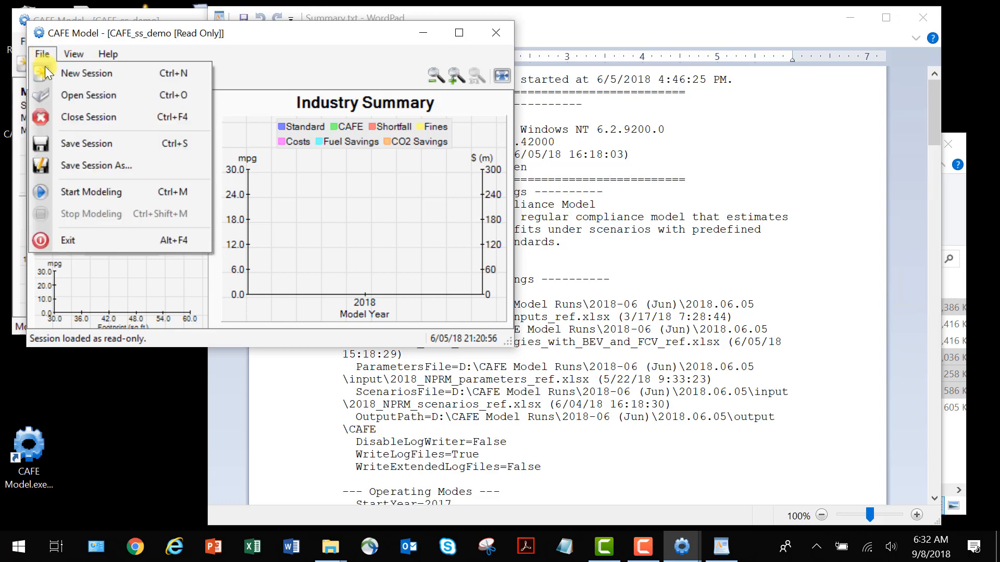
{"action": "left_click", "coordinate": [74, 173]}
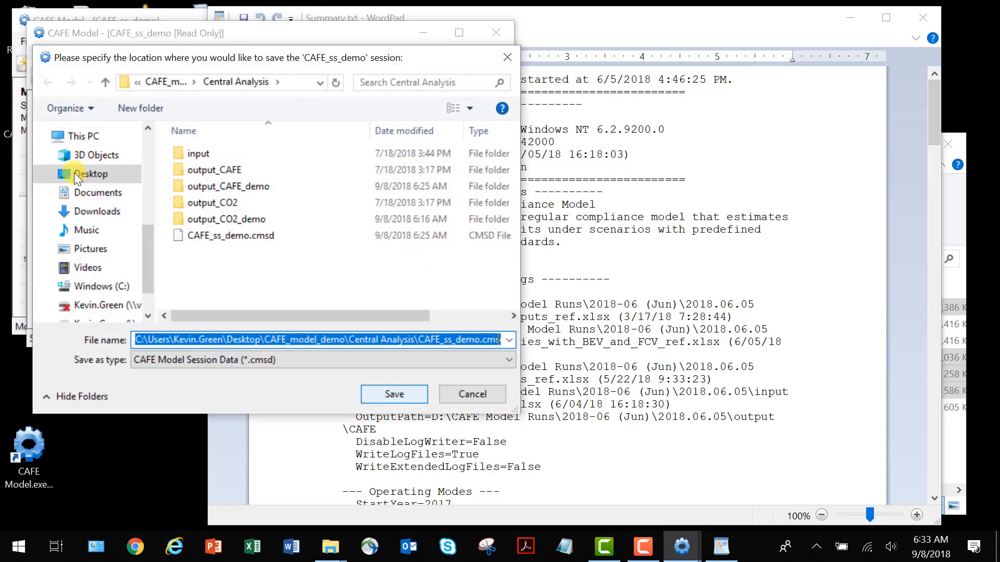
{"action": "key", "text": "End"}
{"action": "key", "text": "Left"}
{"action": "key", "text": "Left"}
{"action": "key", "text": "Left"}
{"action": "key", "text": "Left"}
{"action": "key", "text": "Left"}
{"action": "key", "text": "Left"}
{"action": "key", "text": "Left"}
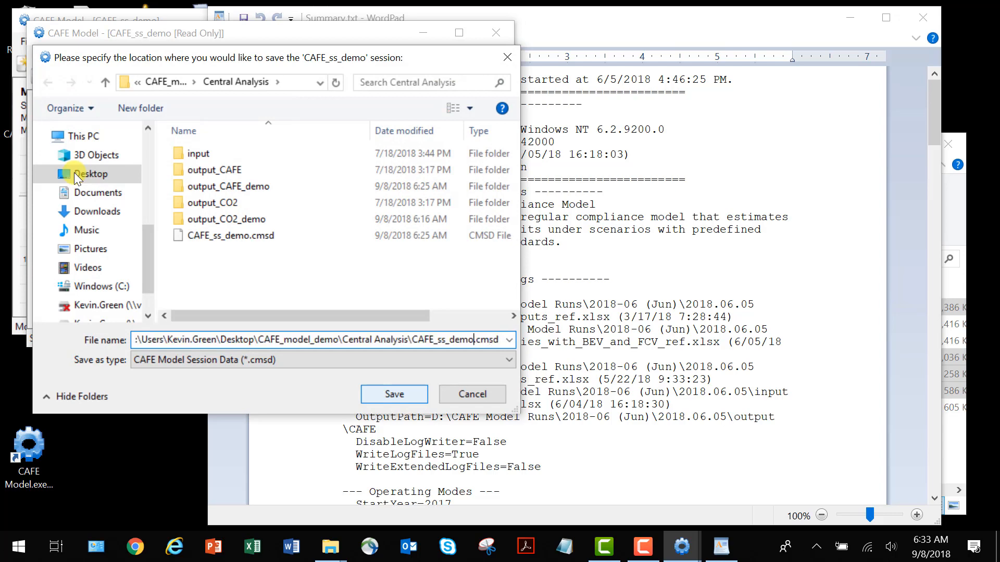
{"action": "key", "text": "Left"}
{"action": "key", "text": "Left"}
{"action": "key", "text": "BackSpace"}
{"action": "key", "text": "BackSpace"}
{"action": "key", "text": "BackSpace"}
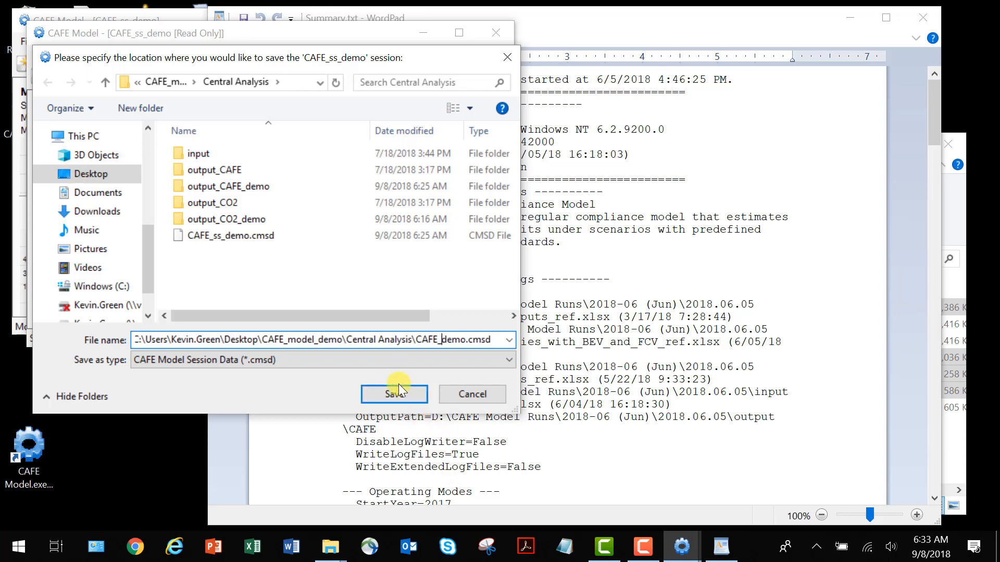
{"action": "left_click", "coordinate": [399, 384]}
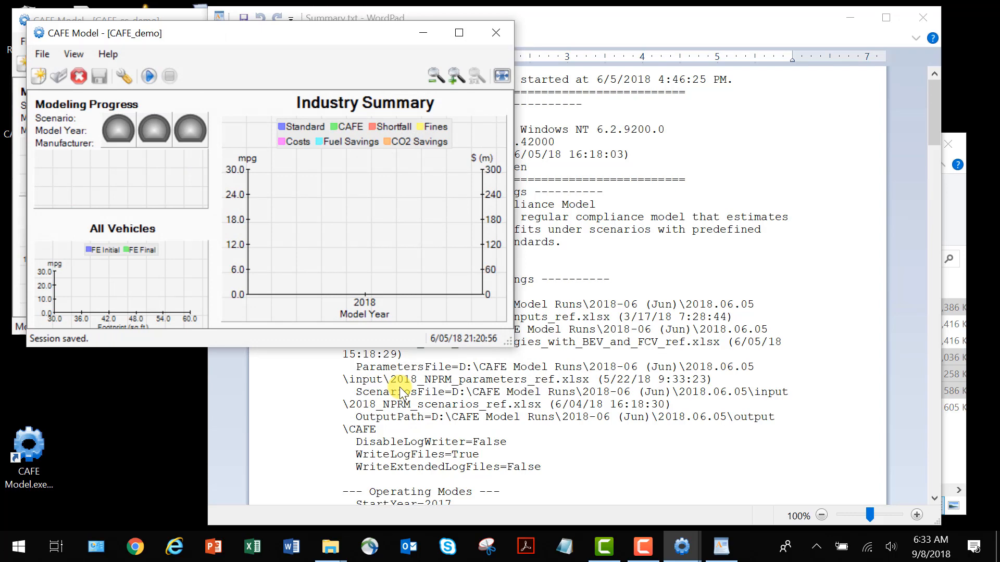
Step: Display the I/O Settings in the Modeling Settings of the CAFE_demo session
{"action": "left_click", "coordinate": [608, 397]}
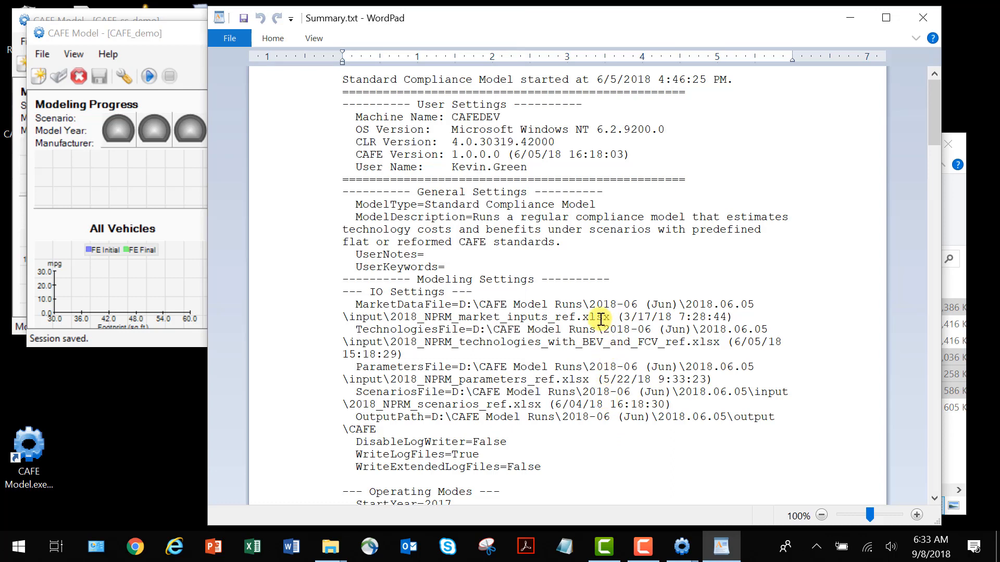
{"action": "left_click", "coordinate": [200, 55]}
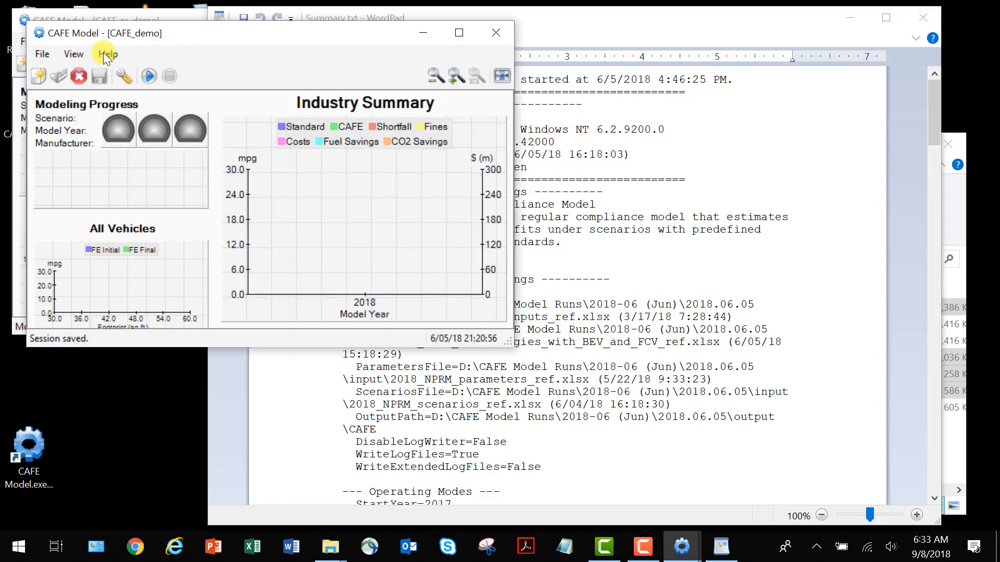
{"action": "left_click", "coordinate": [78, 53]}
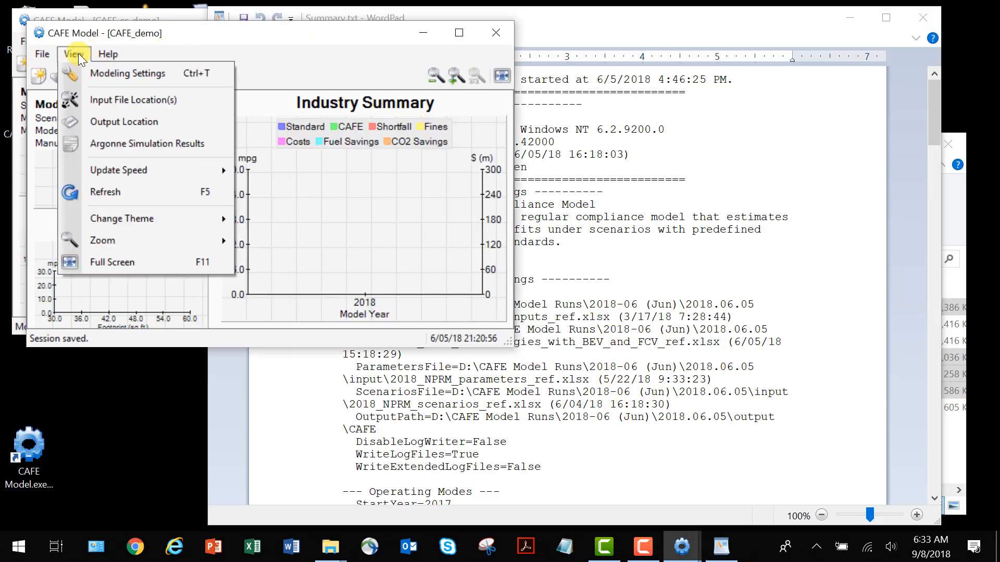
{"action": "left_click", "coordinate": [86, 82]}
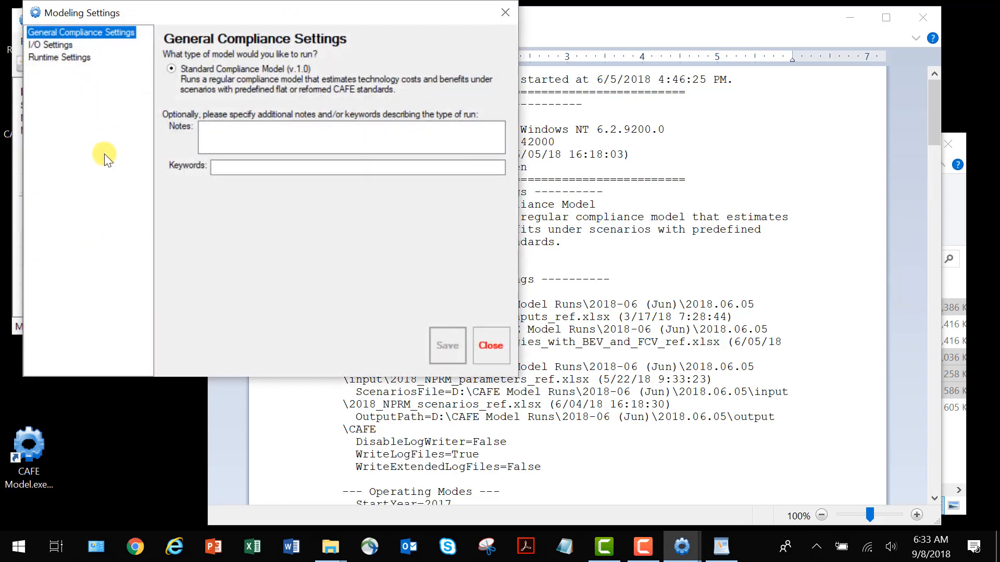
{"action": "left_click", "coordinate": [71, 48]}
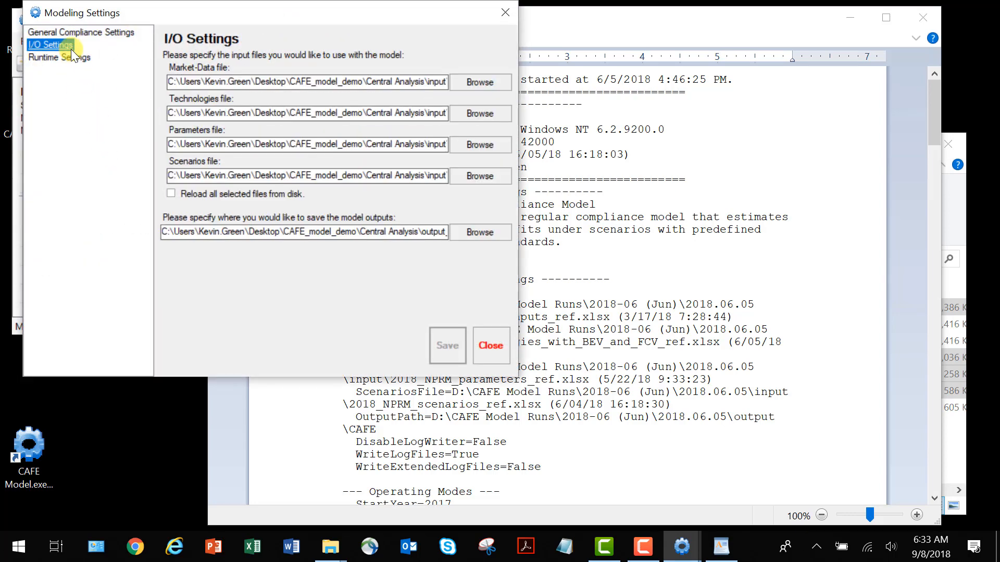
Step: Check the input files listed in Summary.txt and highlight BEV_and_FCV in the technologies file name
{"action": "left_click", "coordinate": [661, 257]}
{"action": "scroll", "coordinate": [641, 268], "scroll_direction": "down", "scroll_amount": 1}
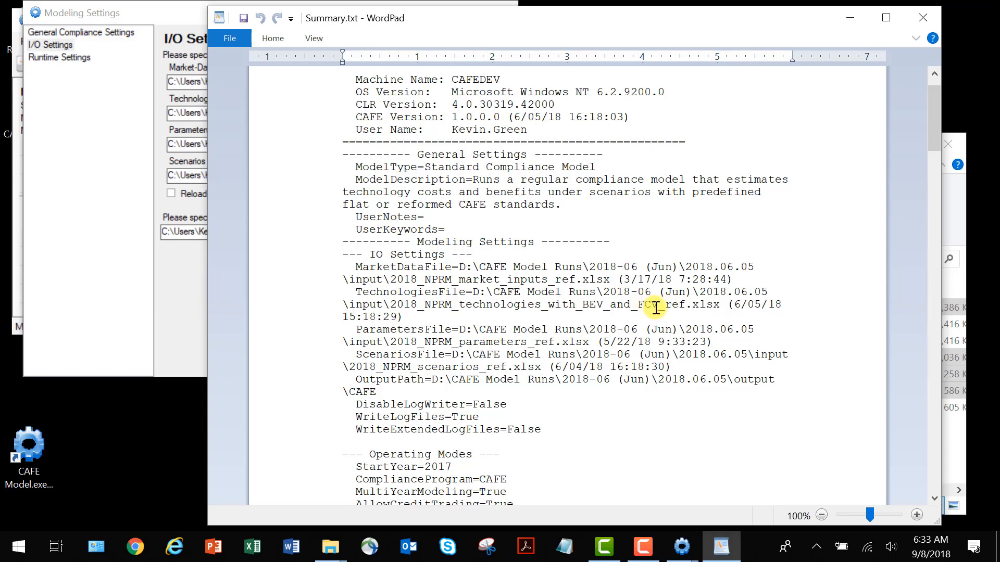
{"action": "left_click_drag", "start_coordinate": [658, 306], "coordinate": [587, 307]}
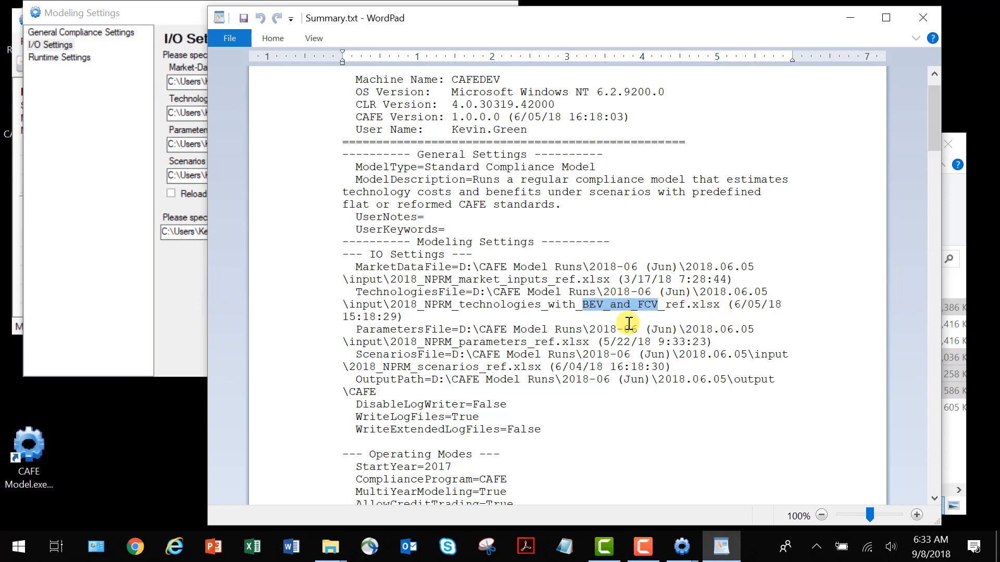
Step: Set the technologies file to 2018_NPRM_technologies_with_BEV_and_FCV_ref.xlsx from the Central Analysis input folder
{"action": "left_click", "coordinate": [955, 216]}
{"action": "left_click", "coordinate": [673, 454]}
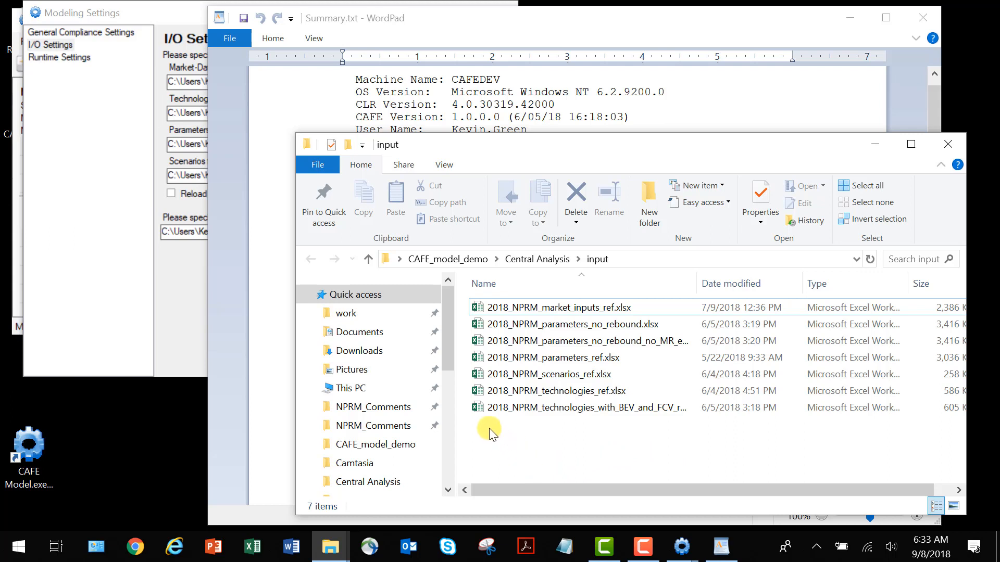
{"action": "left_click_drag", "start_coordinate": [476, 407], "coordinate": [174, 126]}
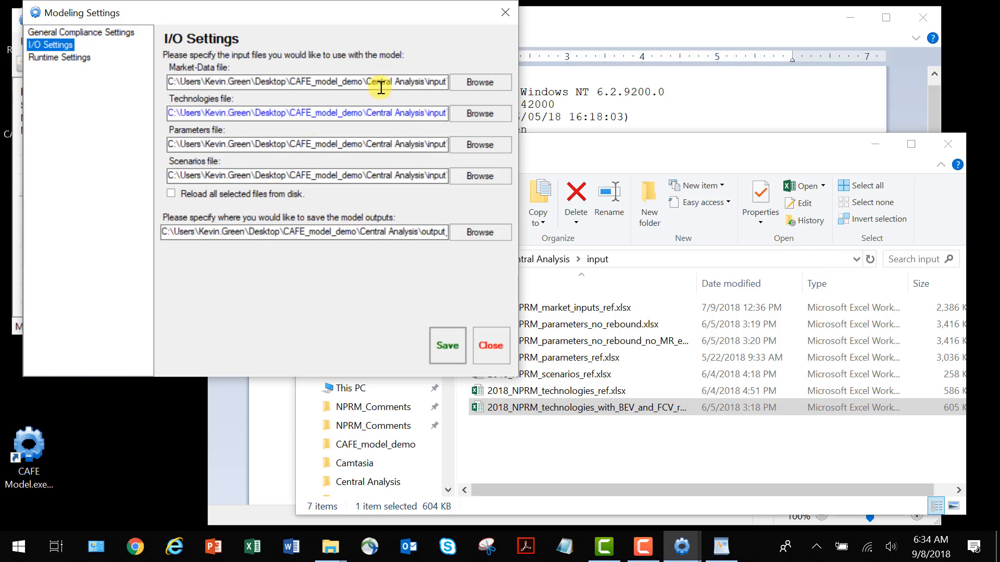
Step: Check the market-data, parameters and scenarios file names in the I/O Settings against Summary.txt
{"action": "left_click_drag", "start_coordinate": [380, 82], "coordinate": [435, 99]}
{"action": "left_click_drag", "start_coordinate": [422, 144], "coordinate": [435, 174]}
{"action": "left_click_drag", "start_coordinate": [458, 178], "coordinate": [536, 179]}
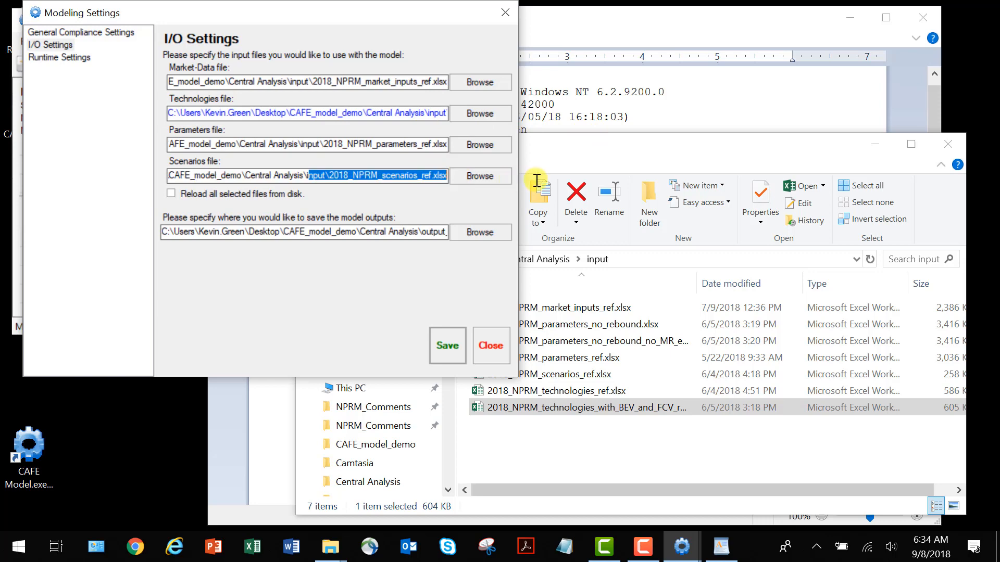
{"action": "left_click", "coordinate": [558, 117]}
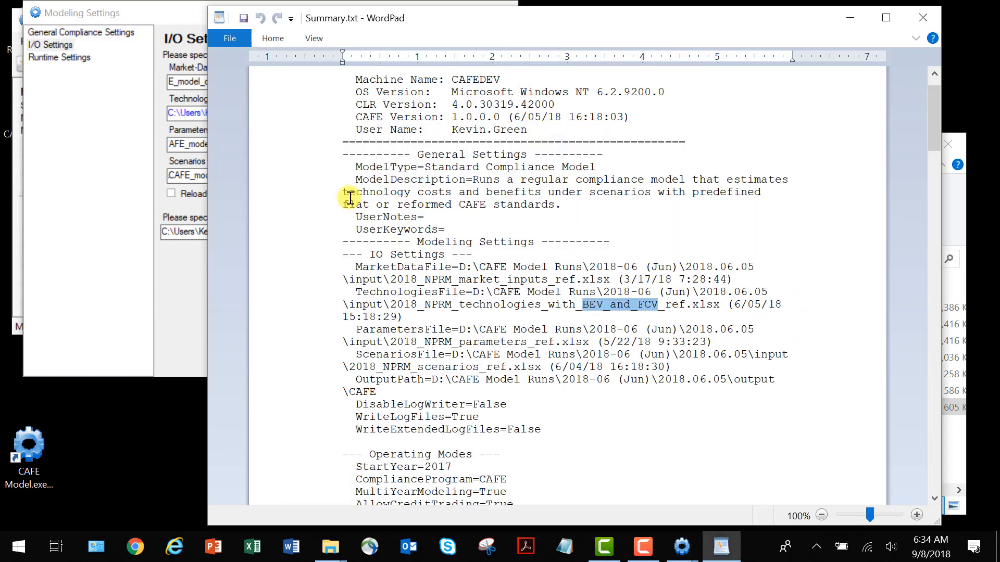
{"action": "left_click", "coordinate": [137, 270]}
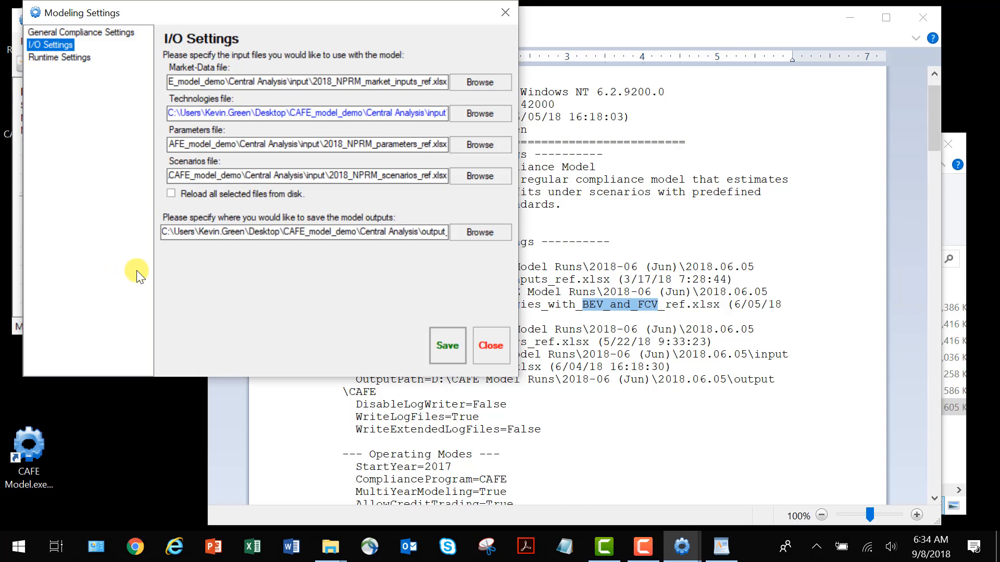
Step: Save the I/O settings and compare the Runtime Settings with the Operating Modes listed in Summary.txt
{"action": "left_click", "coordinate": [443, 341]}
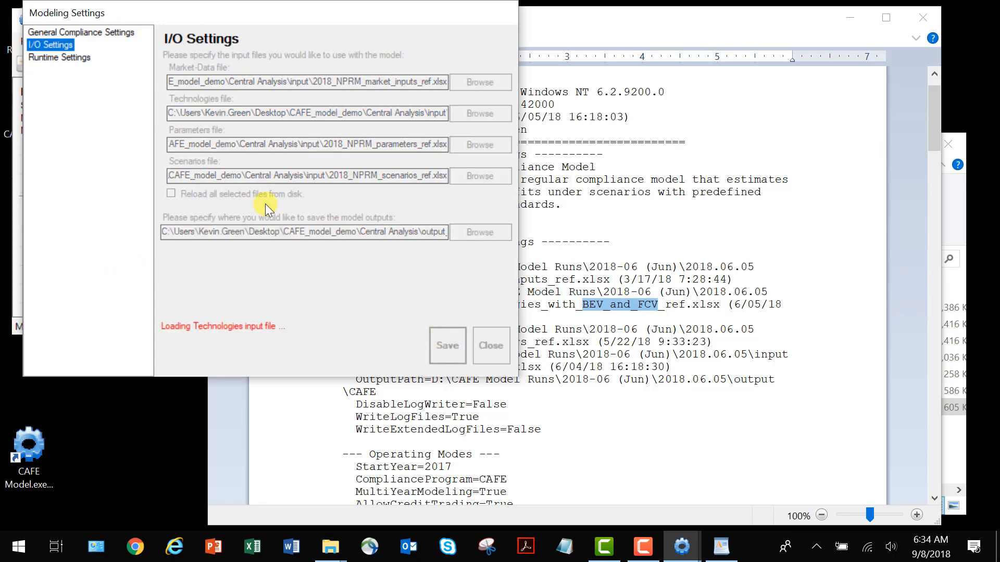
{"action": "left_click", "coordinate": [76, 58]}
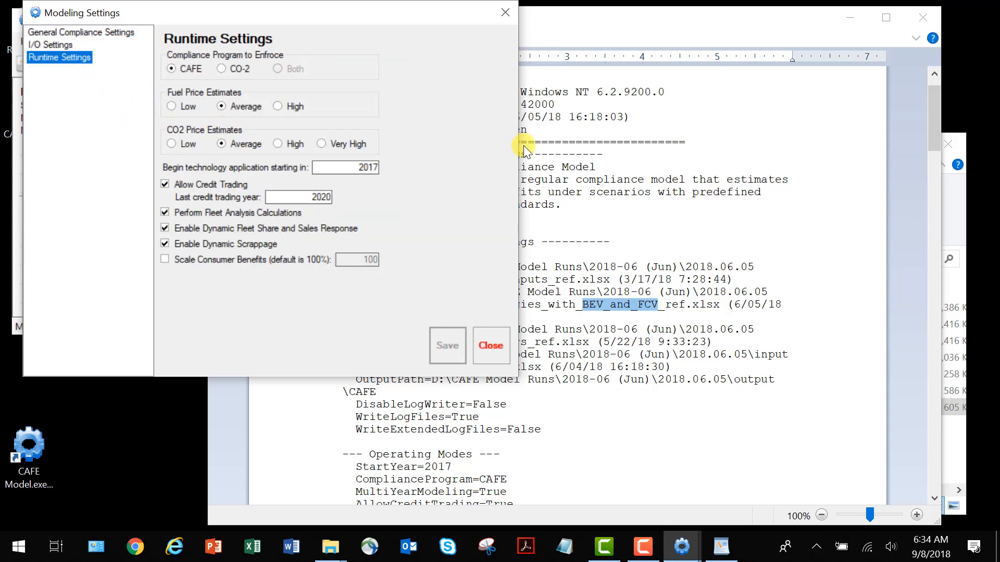
{"action": "left_click", "coordinate": [704, 167]}
{"action": "scroll", "coordinate": [573, 414], "scroll_direction": "down", "scroll_amount": 3}
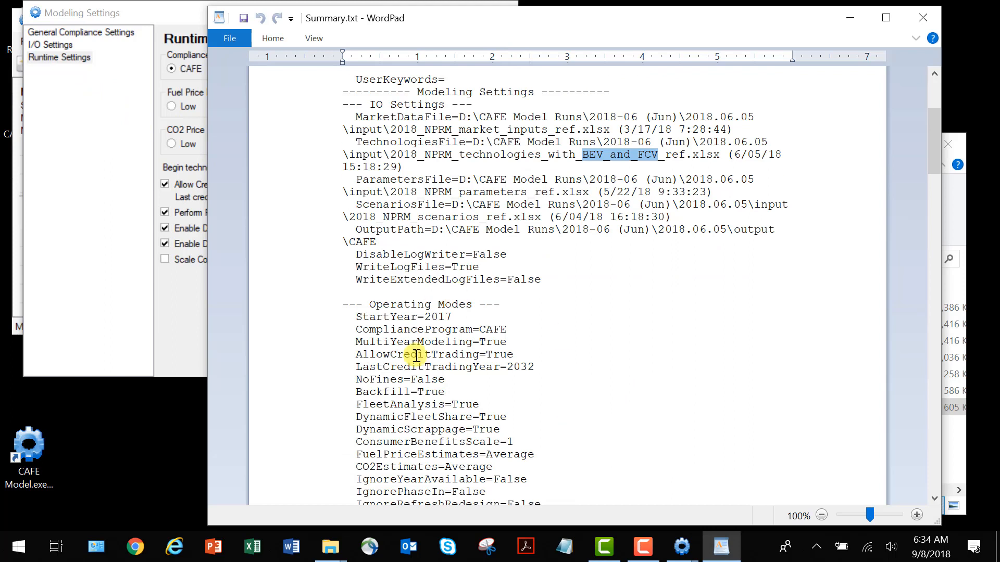
{"action": "scroll", "coordinate": [438, 351], "scroll_direction": "down", "scroll_amount": 1}
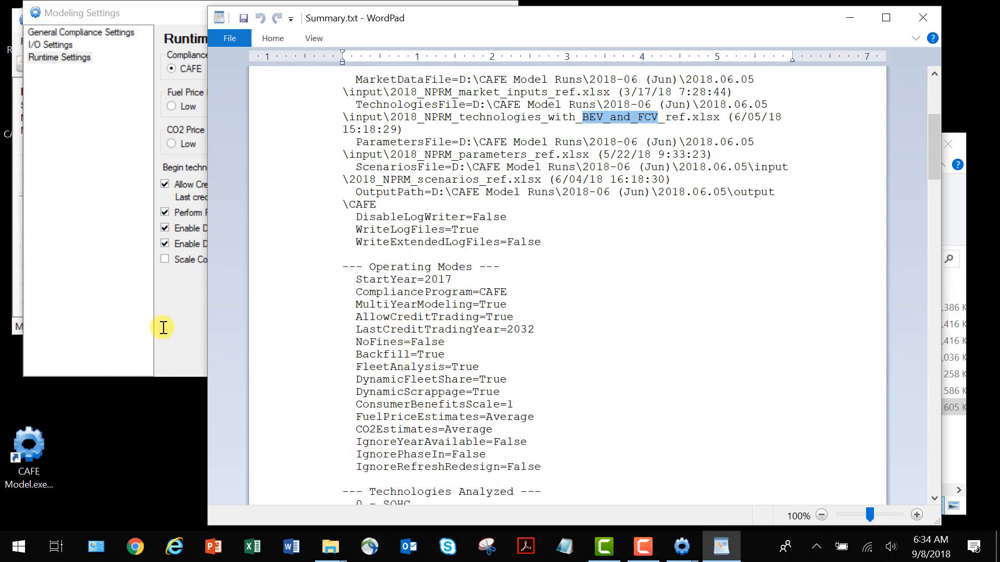
Step: Set the last credit trading year to 2032 in the Runtime Settings, save the change and close the Modeling Settings
{"action": "left_click", "coordinate": [163, 328]}
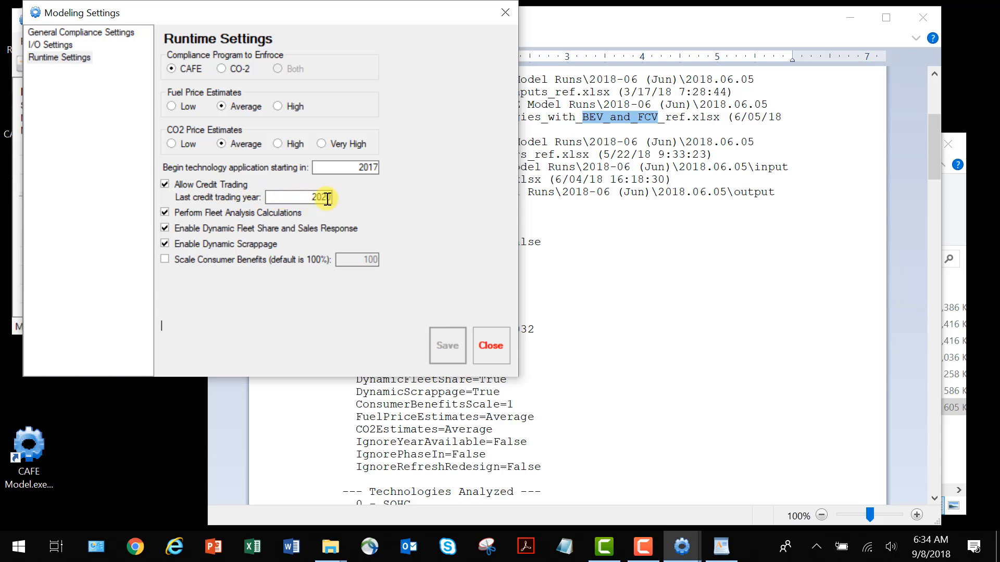
{"action": "left_click_drag", "start_coordinate": [319, 197], "coordinate": [342, 201]}
{"action": "type", "text": "32"}
{"action": "left_click", "coordinate": [433, 338]}
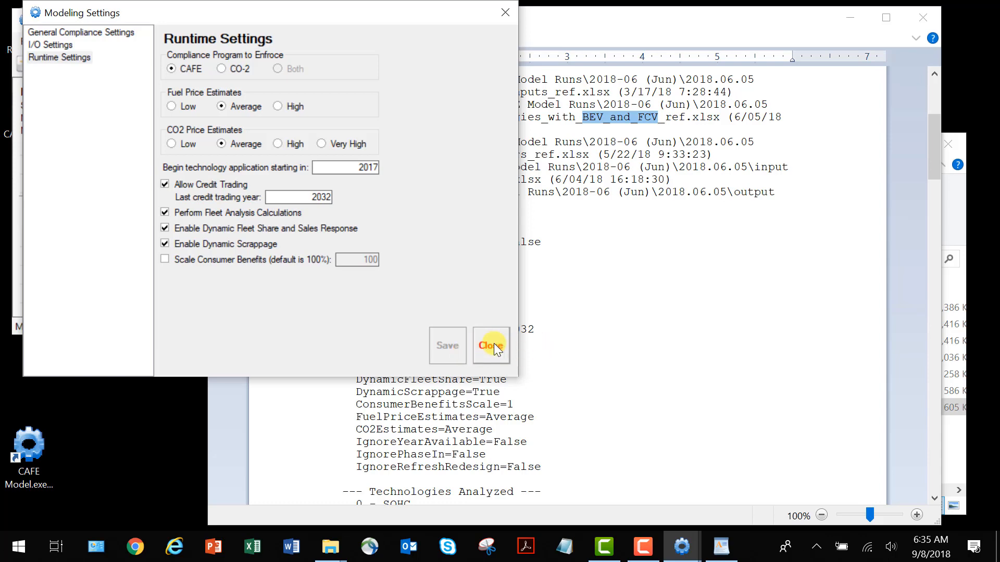
{"action": "left_click", "coordinate": [492, 346]}
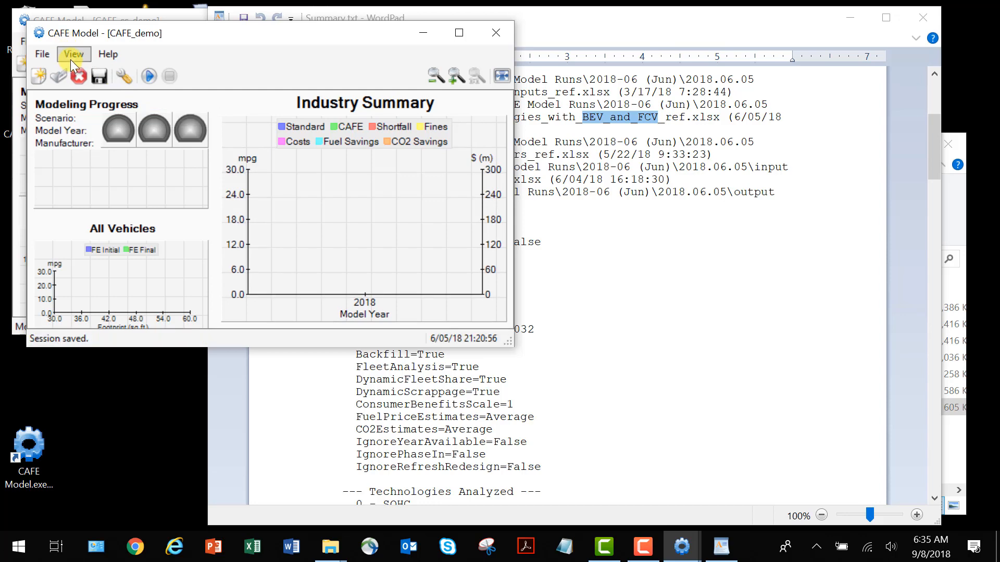
Step: Save the CAFE_demo session and start its modeling run
{"action": "left_click", "coordinate": [99, 79]}
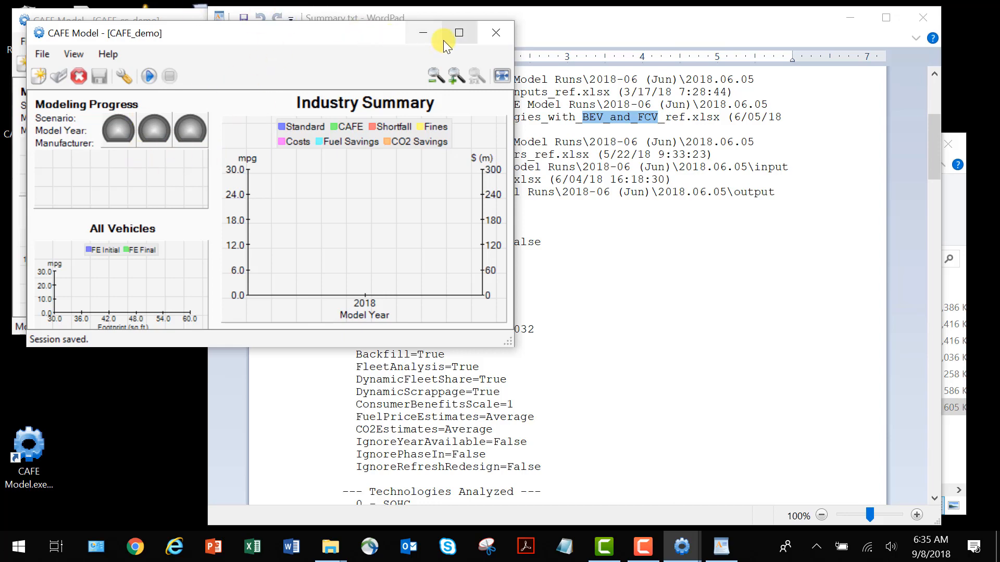
{"action": "left_click", "coordinate": [152, 77]}
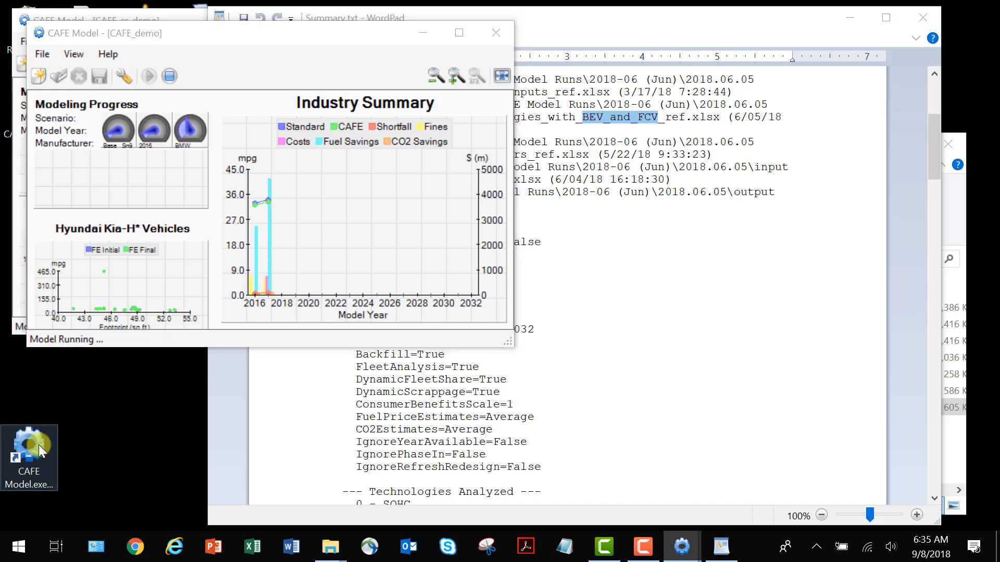
Step: Launch another CAFE Model instance, accepting its usage warnings, and close Summary.txt
{"action": "double_click", "coordinate": [38, 445]}
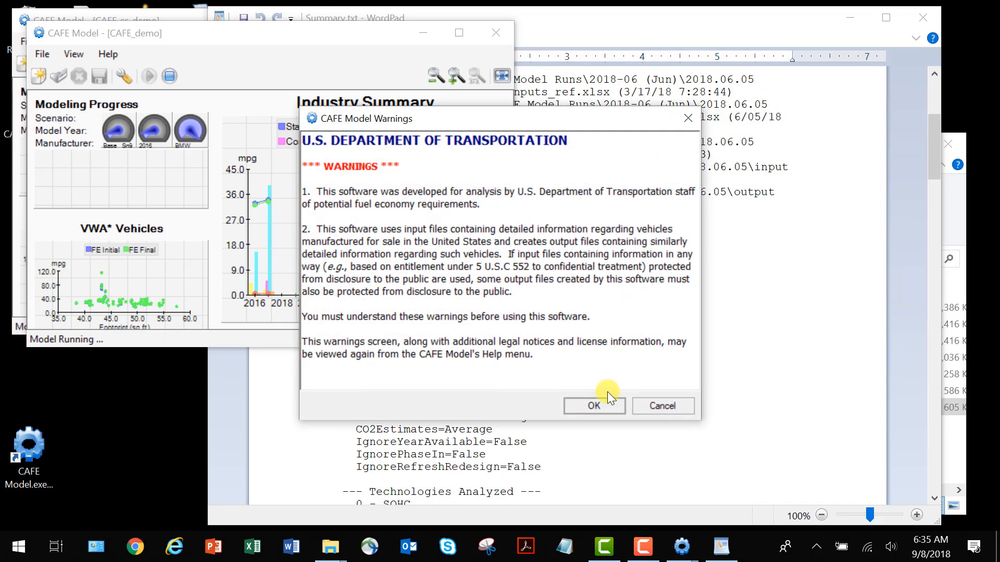
{"action": "left_click", "coordinate": [611, 413]}
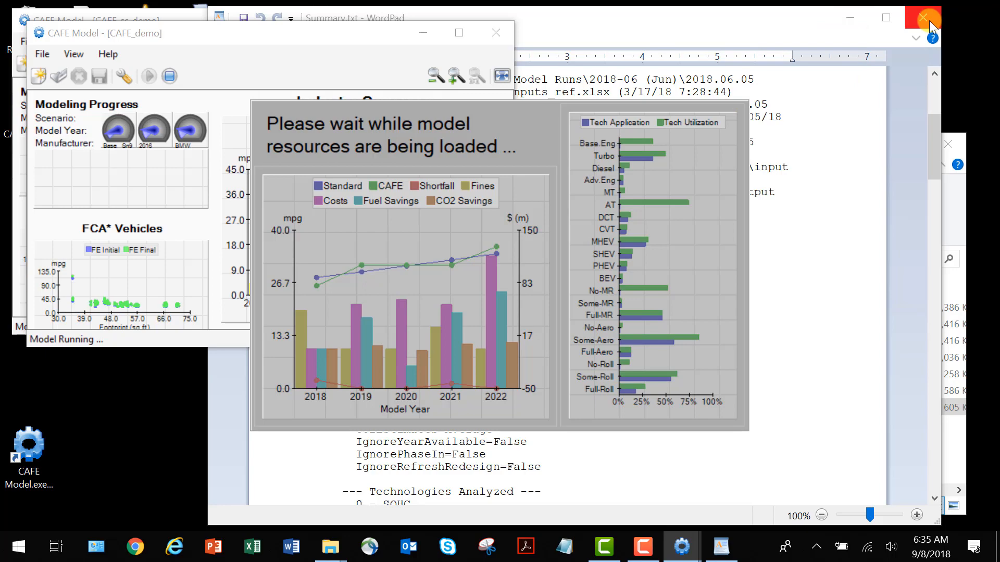
{"action": "left_click", "coordinate": [929, 20]}
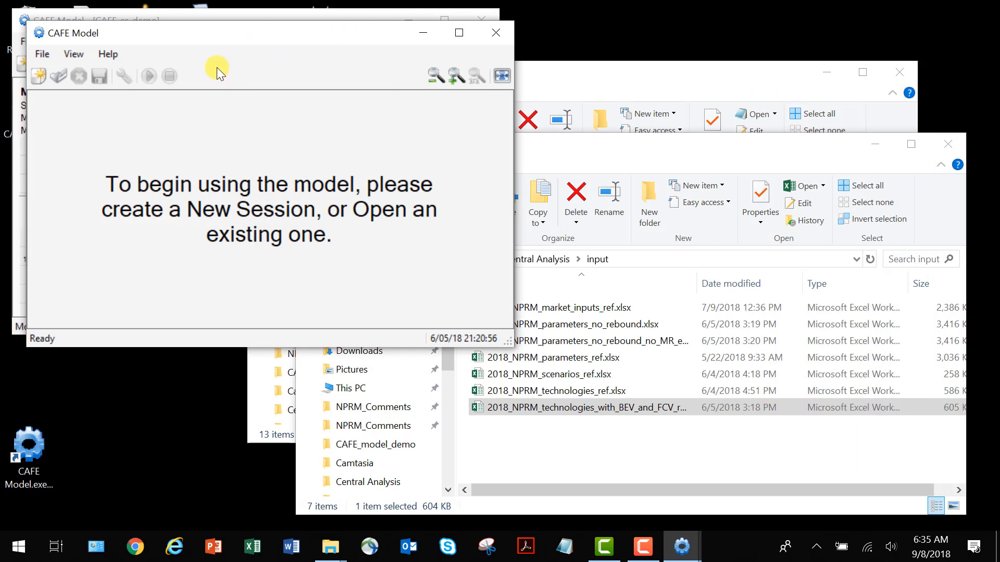
Step: Open the CAFE_demo.cmsd session in the new instance and save a copy as CO2_demo.cmsd in the Central Analysis folder
{"action": "left_click", "coordinate": [64, 75]}
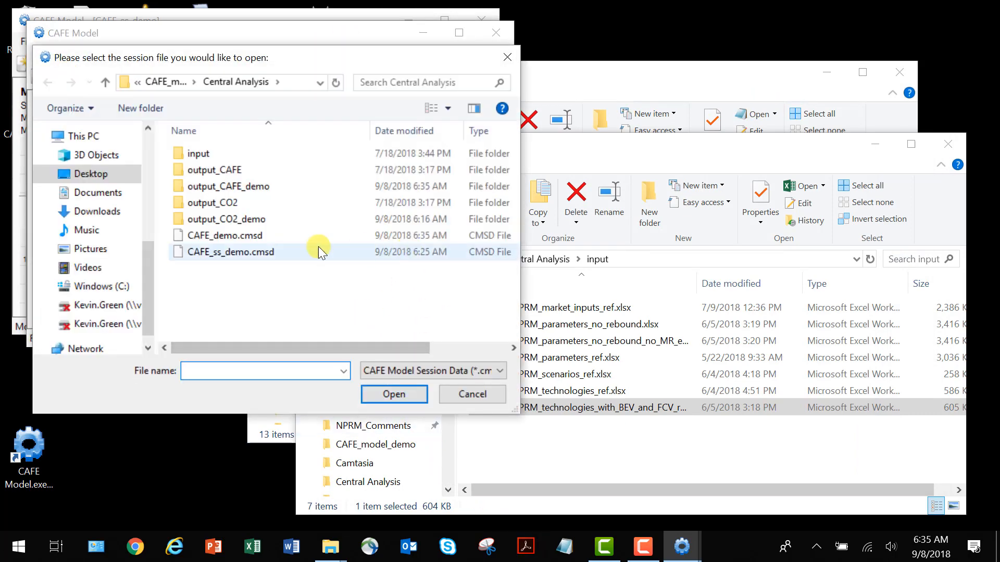
{"action": "double_click", "coordinate": [271, 236]}
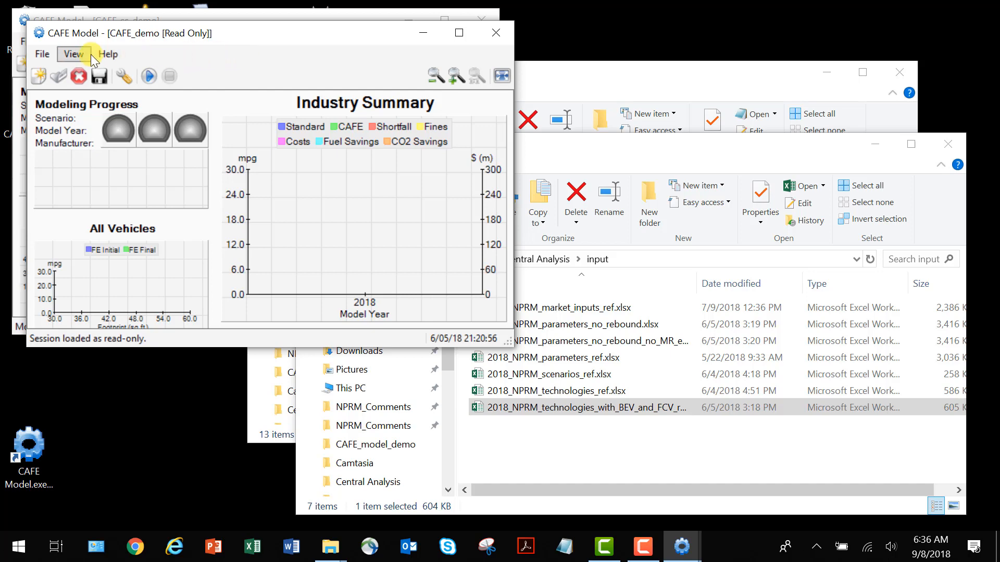
{"action": "left_click", "coordinate": [42, 56]}
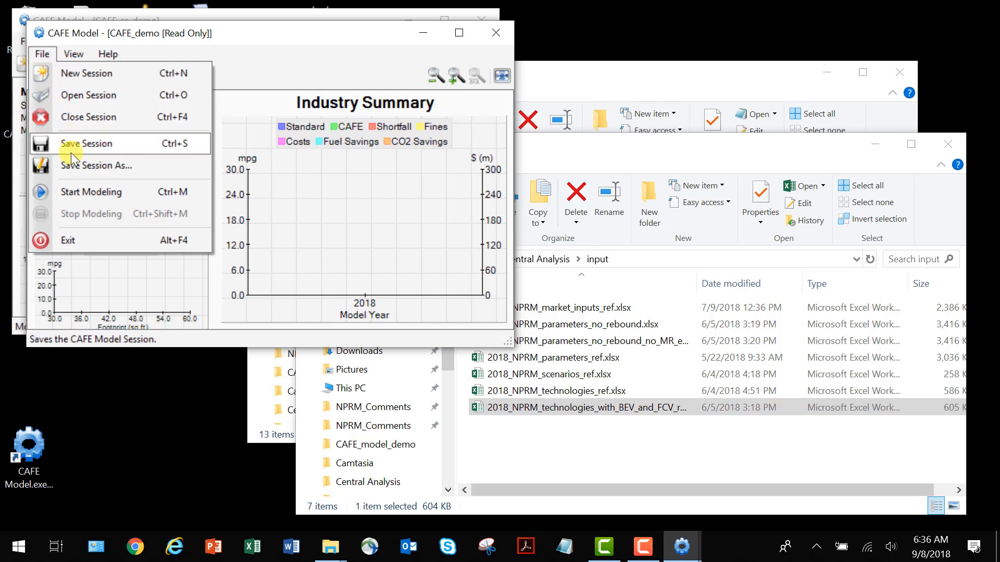
{"action": "left_click", "coordinate": [80, 166]}
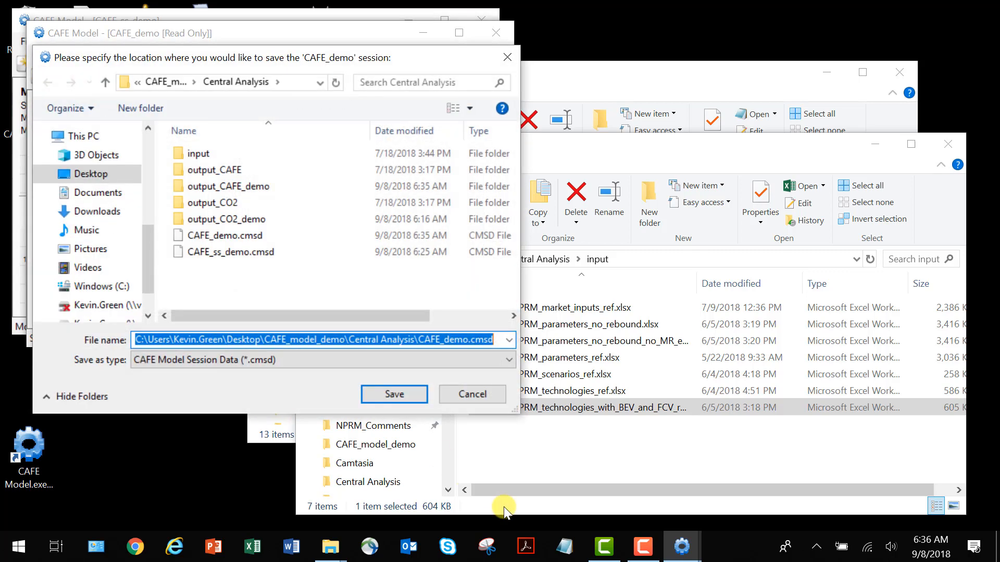
{"action": "key", "text": "End"}
{"action": "key", "text": "Left"}
{"action": "key", "text": "Left"}
{"action": "key", "text": "Left"}
{"action": "key", "text": "Left"}
{"action": "key", "text": "Left"}
{"action": "key", "text": "Left"}
{"action": "key", "text": "Left"}
{"action": "key", "text": "Left"}
{"action": "key", "text": "Left"}
{"action": "key", "text": "Left"}
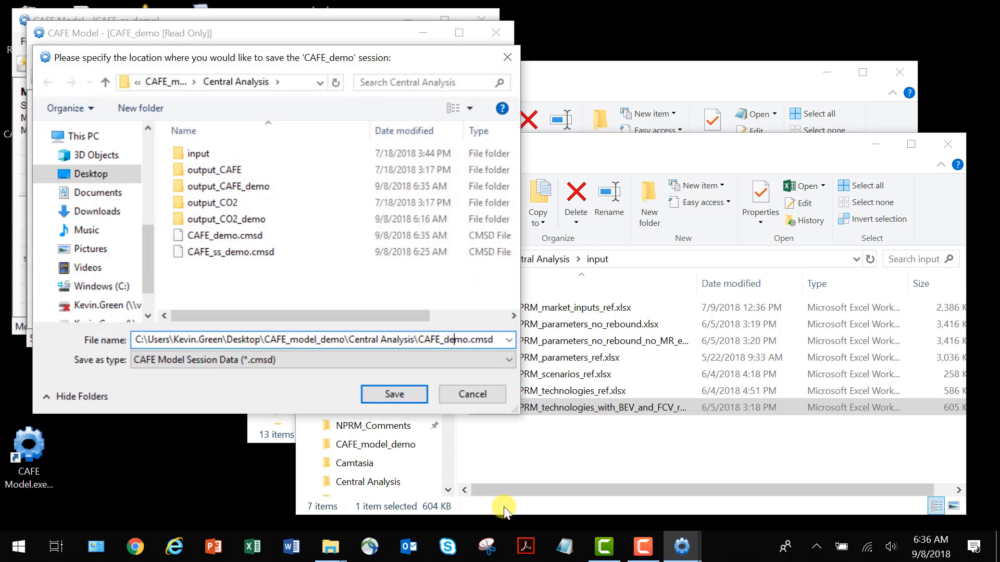
{"action": "key", "text": "BackSpace"}
{"action": "key", "text": "BackSpace"}
{"action": "key", "text": "BackSpace"}
{"action": "type", "text": "O2"}
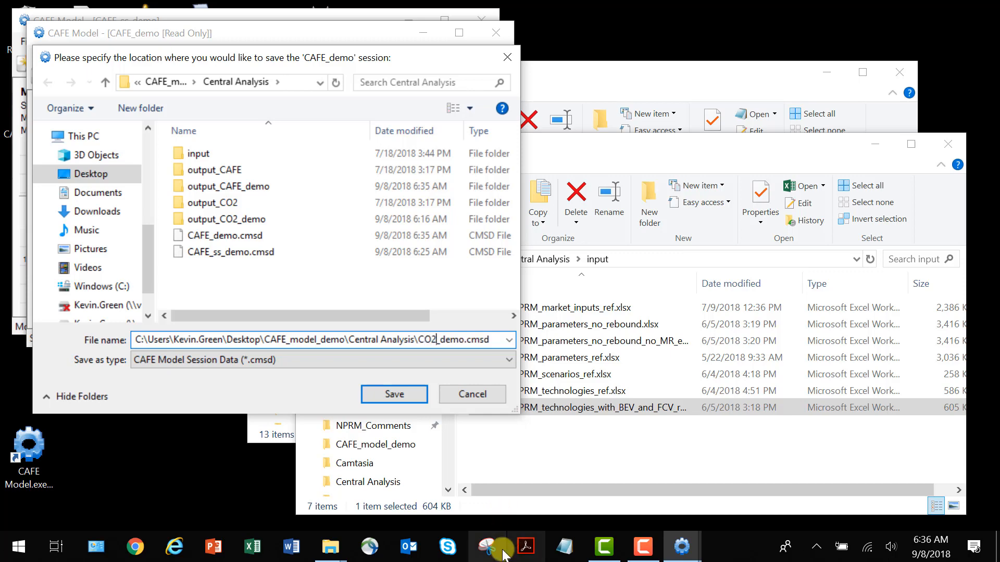
{"action": "left_click", "coordinate": [418, 402]}
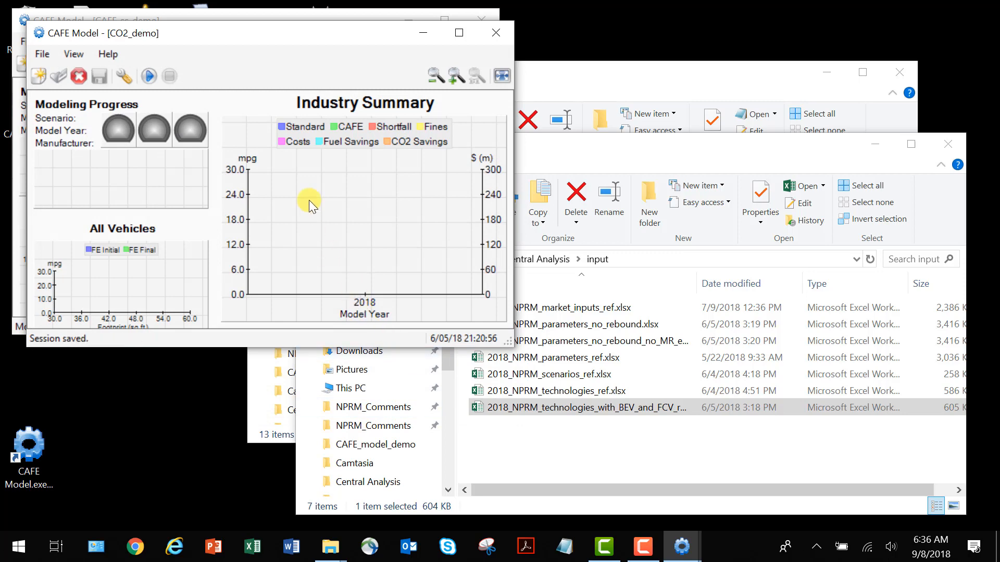
Step: Set the compliance program to enforce to CO-2 in the CO2_demo Runtime Settings, saving the modeling settings
{"action": "left_click", "coordinate": [70, 55]}
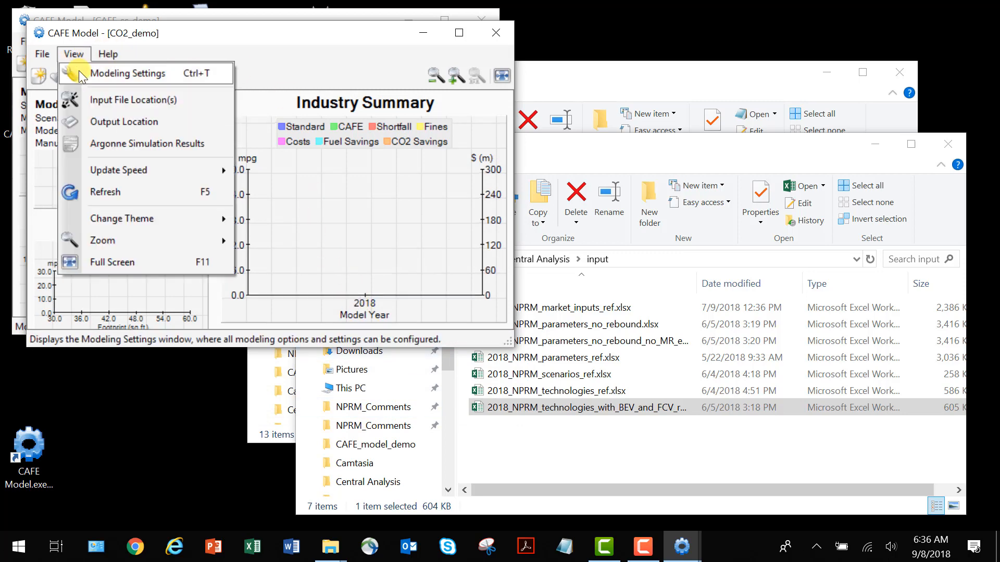
{"action": "left_click", "coordinate": [79, 70]}
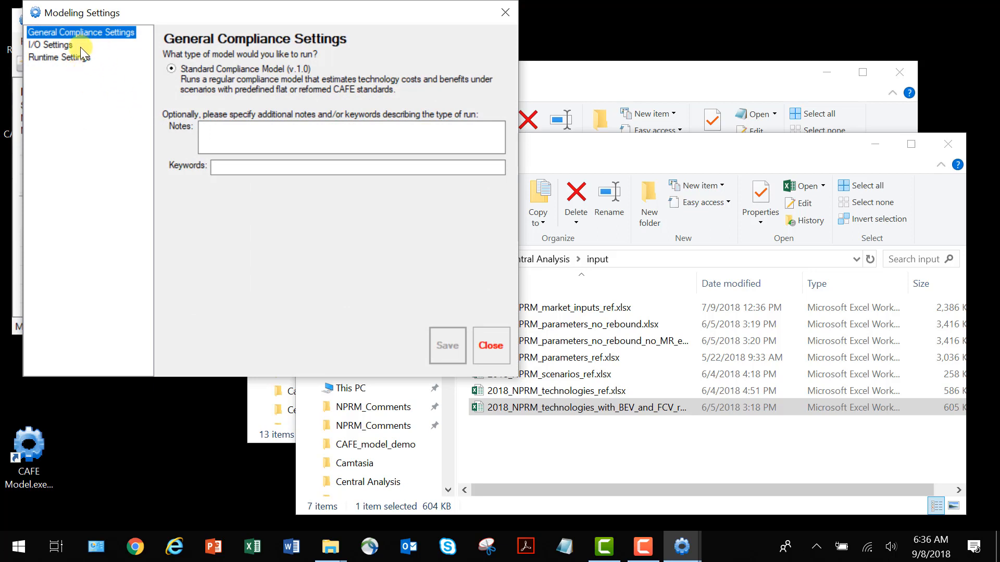
{"action": "left_click", "coordinate": [74, 47]}
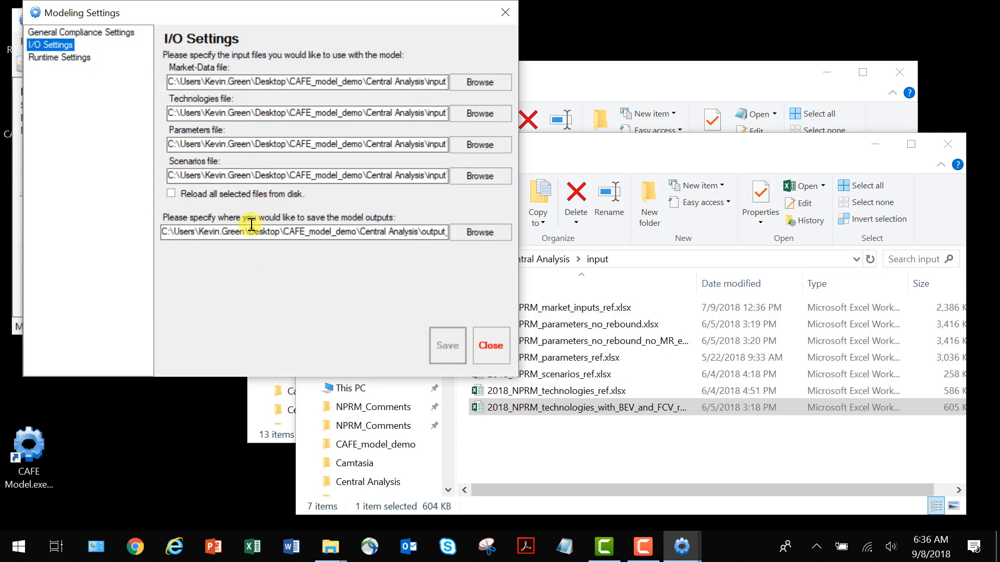
{"action": "left_click", "coordinate": [81, 58]}
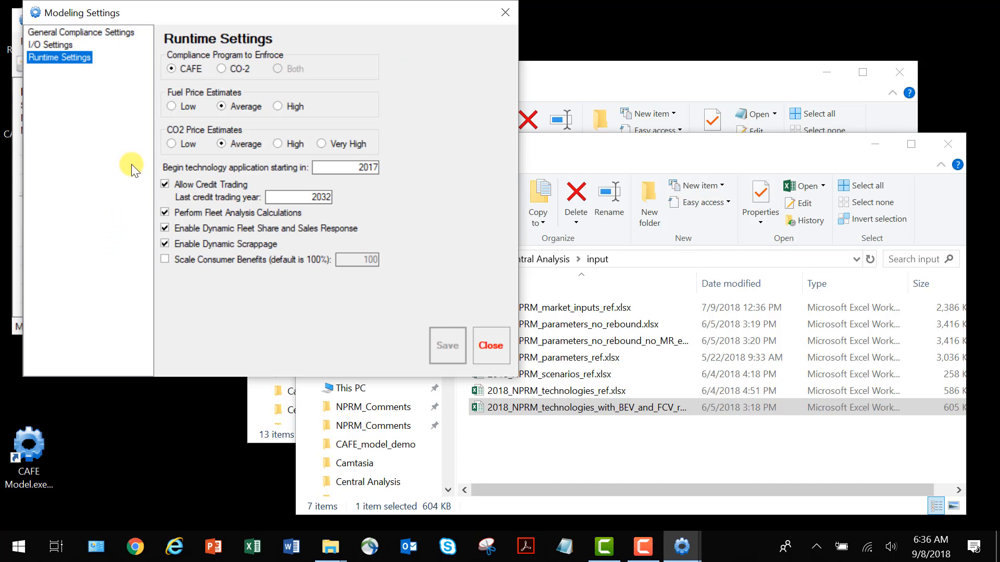
{"action": "left_click", "coordinate": [221, 68]}
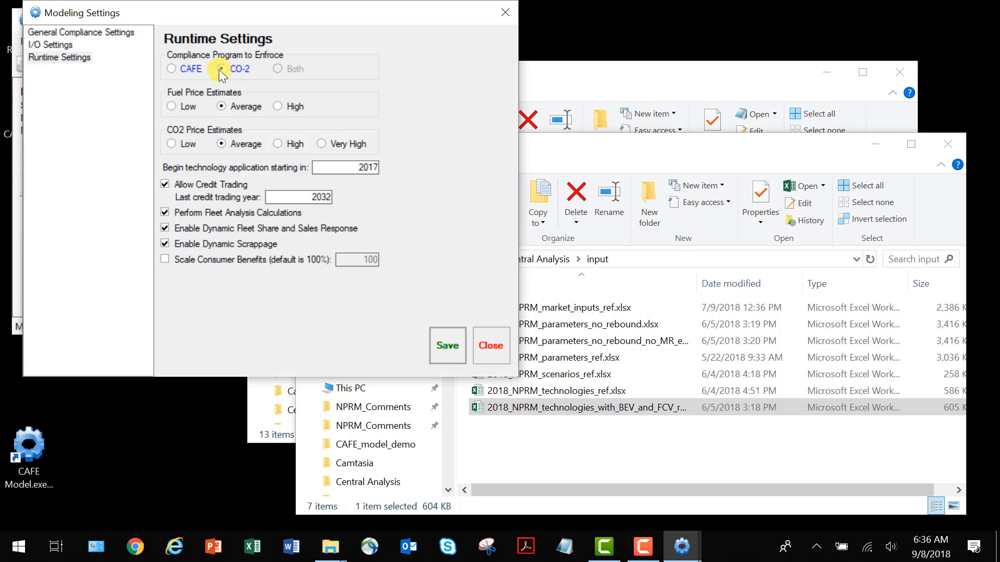
{"action": "left_click", "coordinate": [449, 346]}
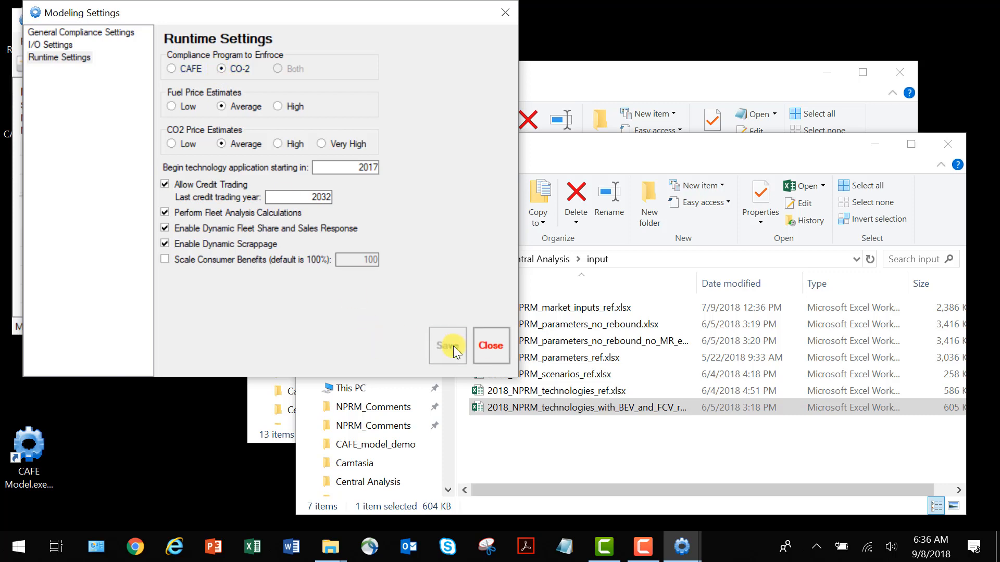
{"action": "left_click", "coordinate": [492, 346]}
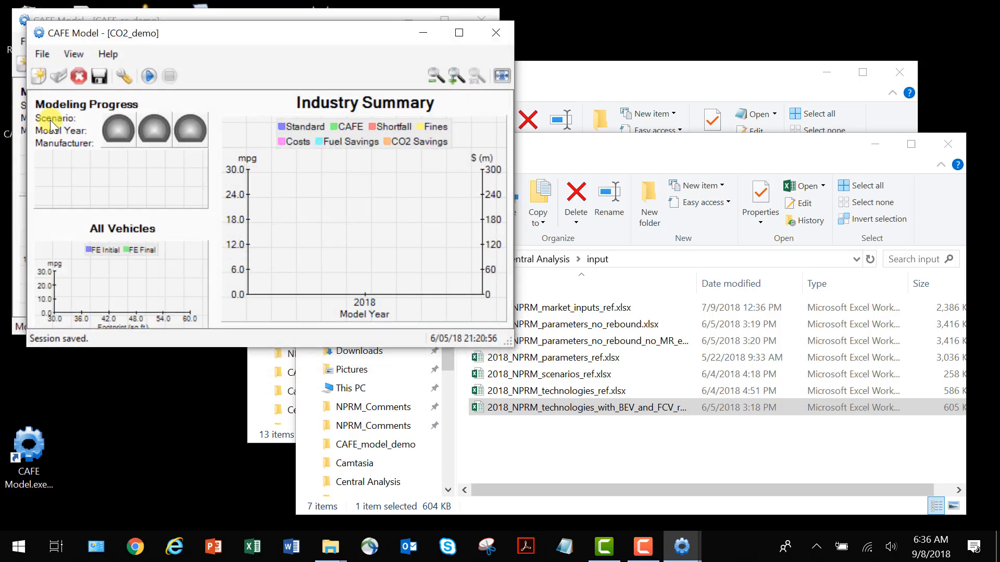
Step: Save the CO2_demo session and start its modeling run in a maximized window
{"action": "left_click", "coordinate": [99, 84]}
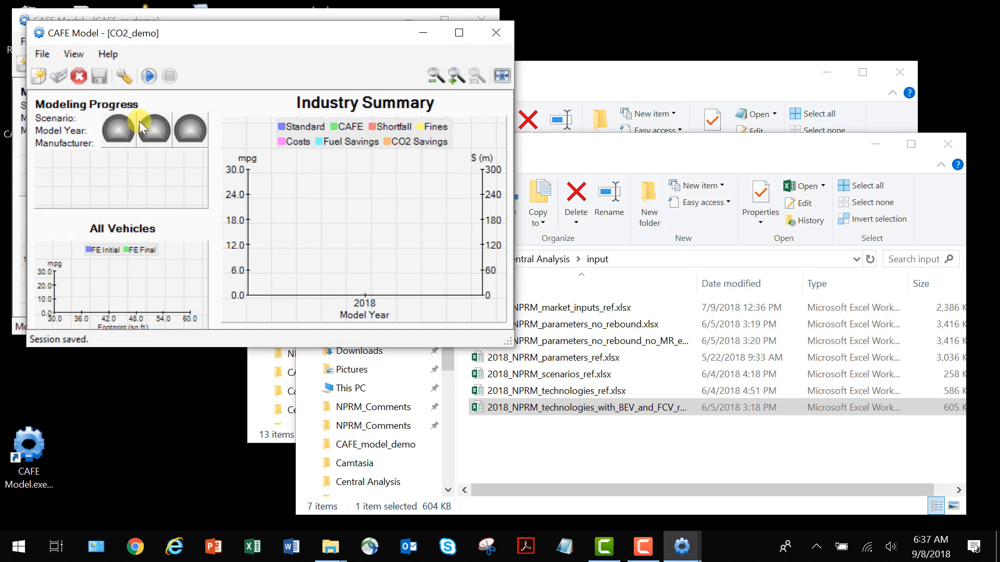
{"action": "left_click", "coordinate": [463, 33]}
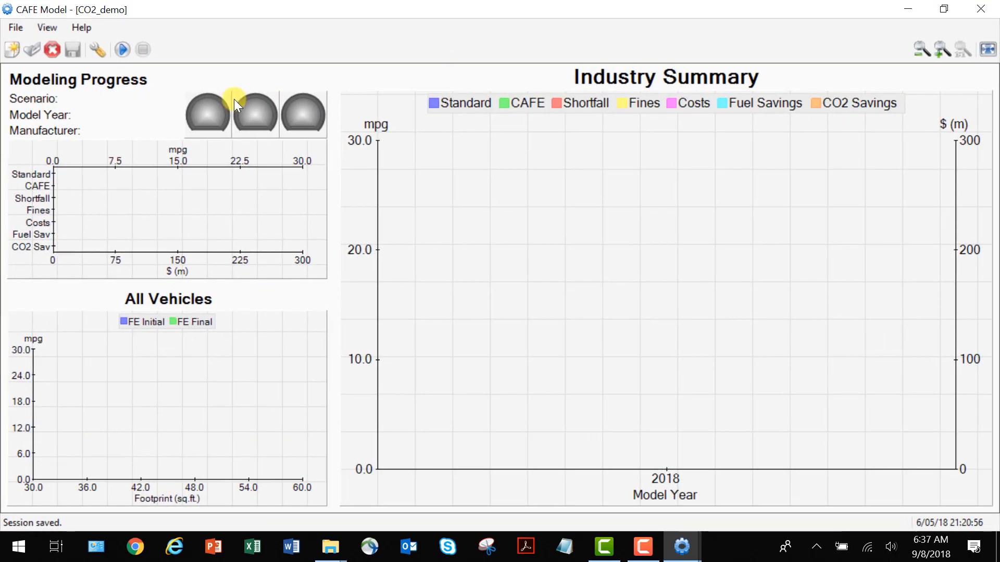
{"action": "left_click", "coordinate": [119, 47]}
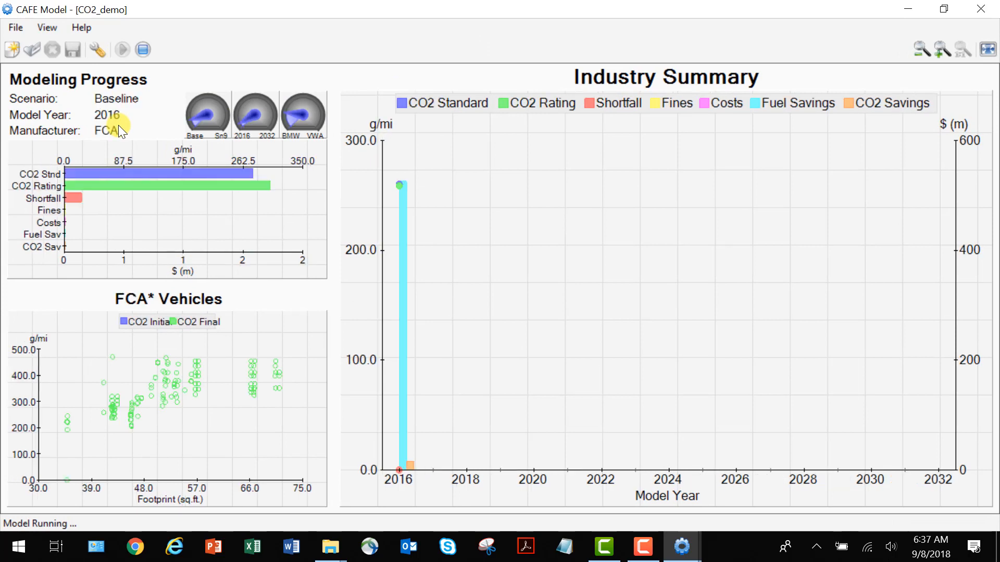
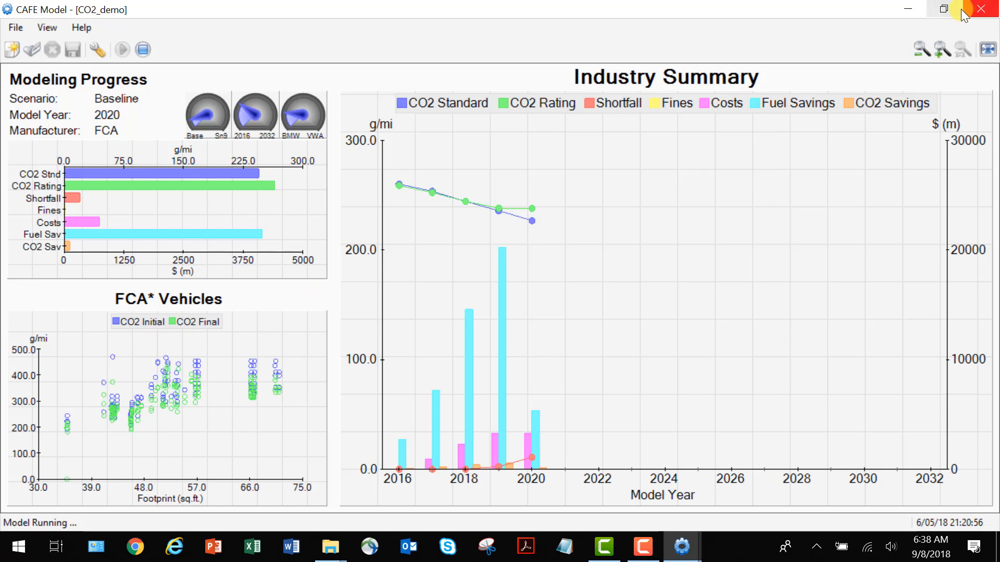
Step: Restore the model window's size and show the reference run folders inside output_CAFE of the Central Analysis folder
{"action": "left_click", "coordinate": [943, 9]}
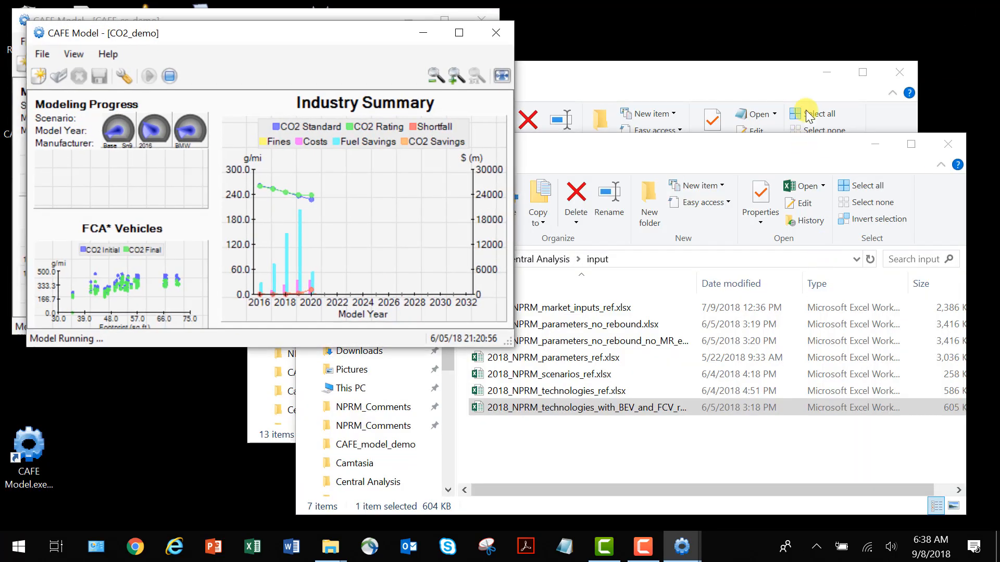
{"action": "left_click", "coordinate": [788, 84]}
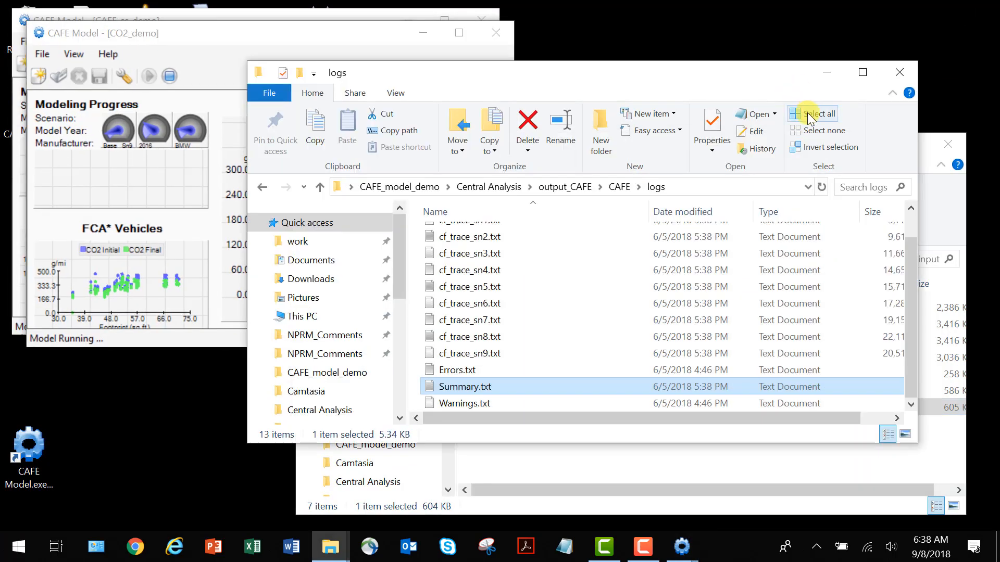
{"action": "left_click", "coordinate": [508, 192]}
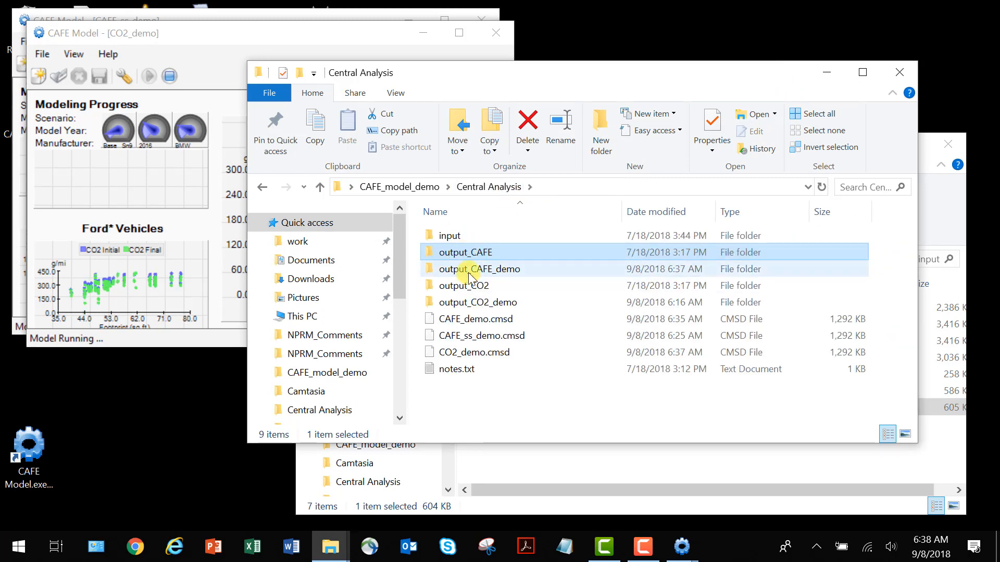
{"action": "double_click", "coordinate": [463, 252]}
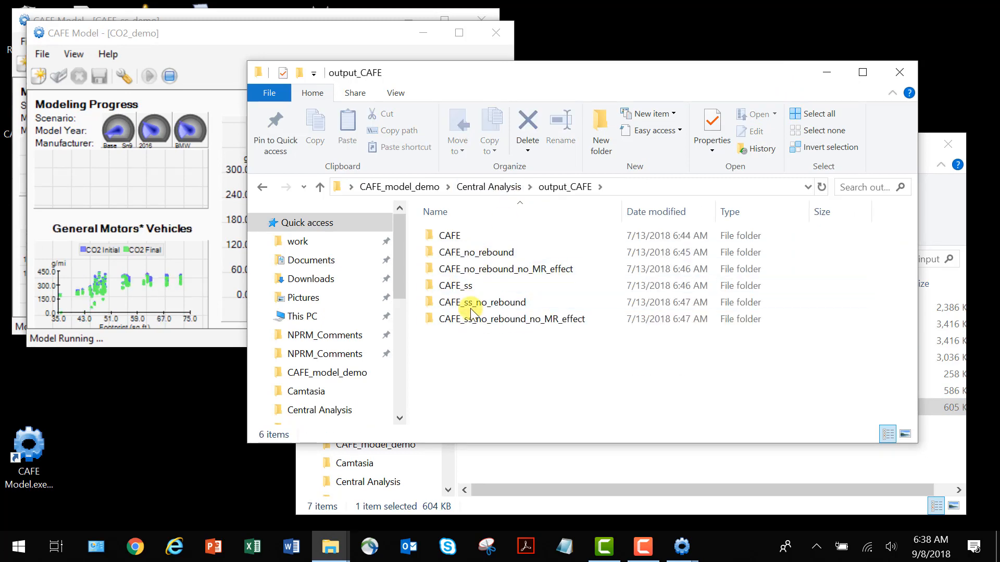
Step: Show the report files in the reports-csv folder of the CO2 reference run under output_CO2
{"action": "left_click", "coordinate": [473, 189]}
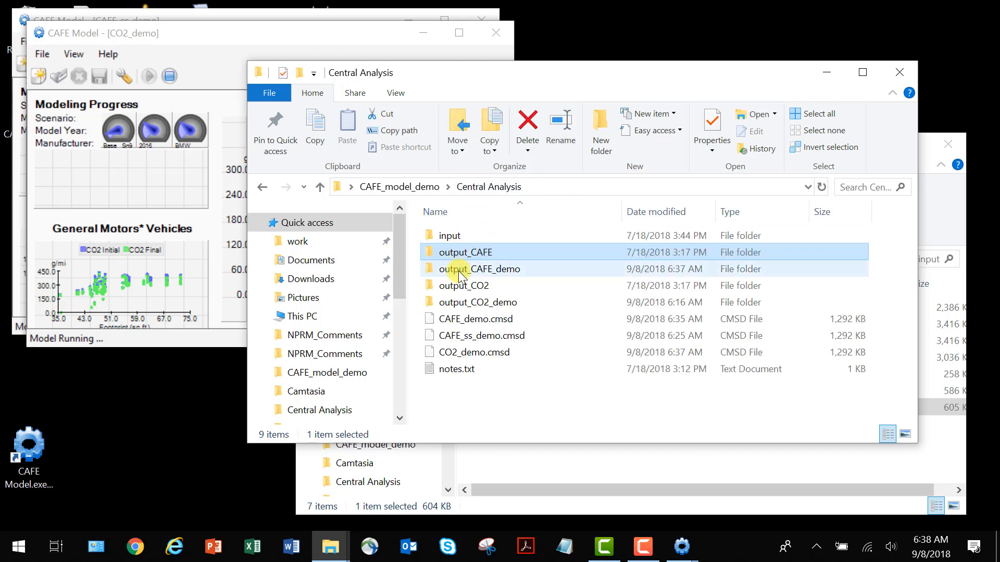
{"action": "double_click", "coordinate": [458, 283]}
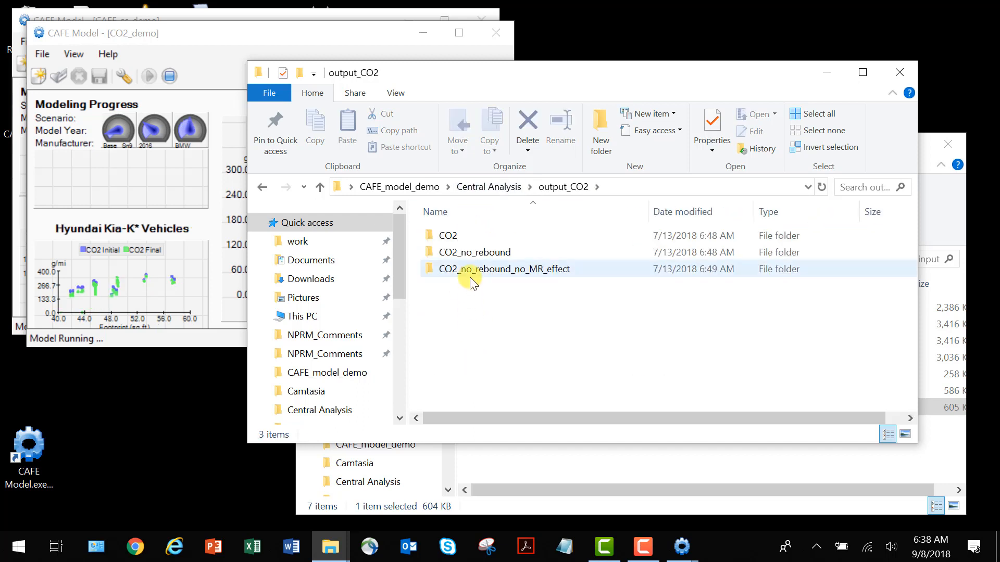
{"action": "left_click", "coordinate": [433, 241]}
{"action": "double_click", "coordinate": [434, 242]}
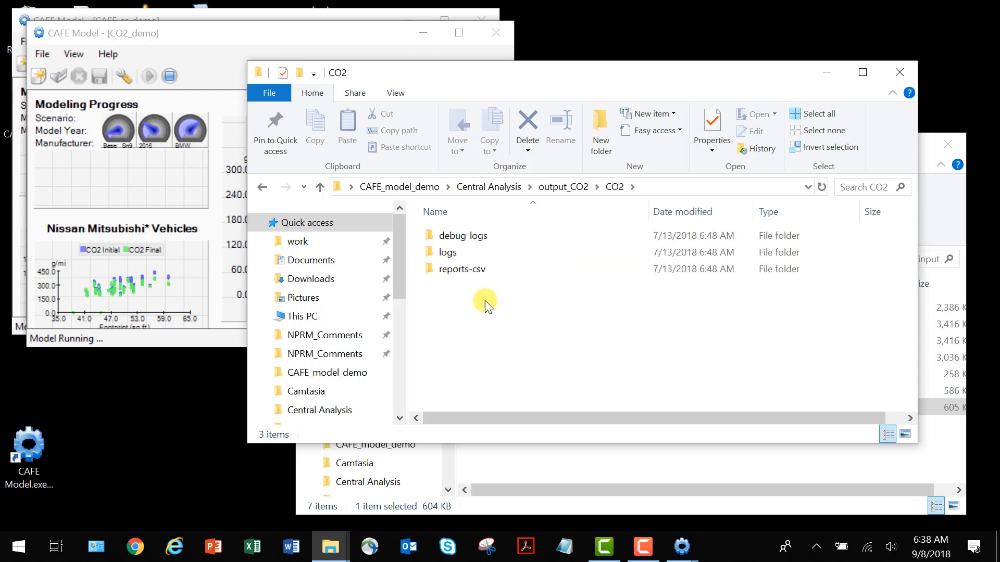
{"action": "left_click", "coordinate": [479, 264]}
{"action": "double_click", "coordinate": [479, 266]}
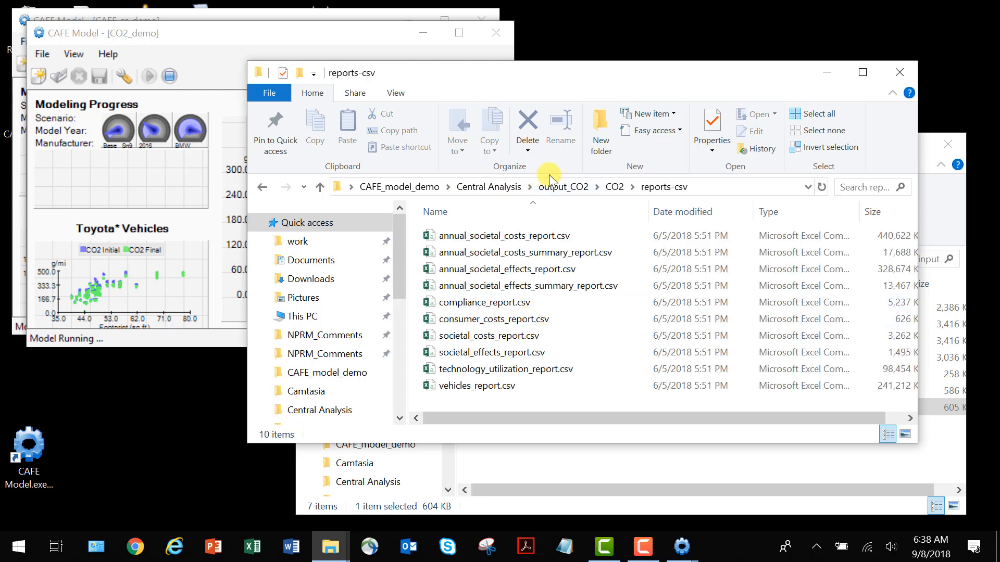